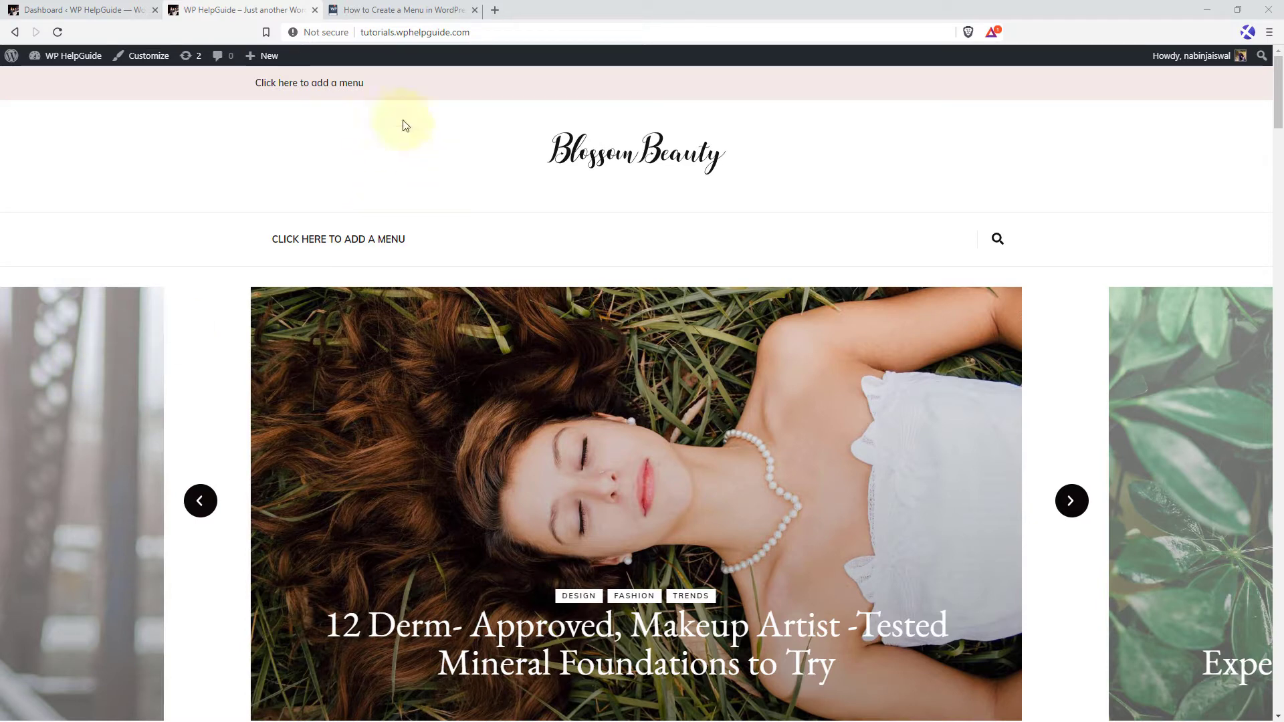
Step: Look through the "How to Create a Menu in WordPress" article down to its table of contents, and return to the site's front page
click(407, 9)
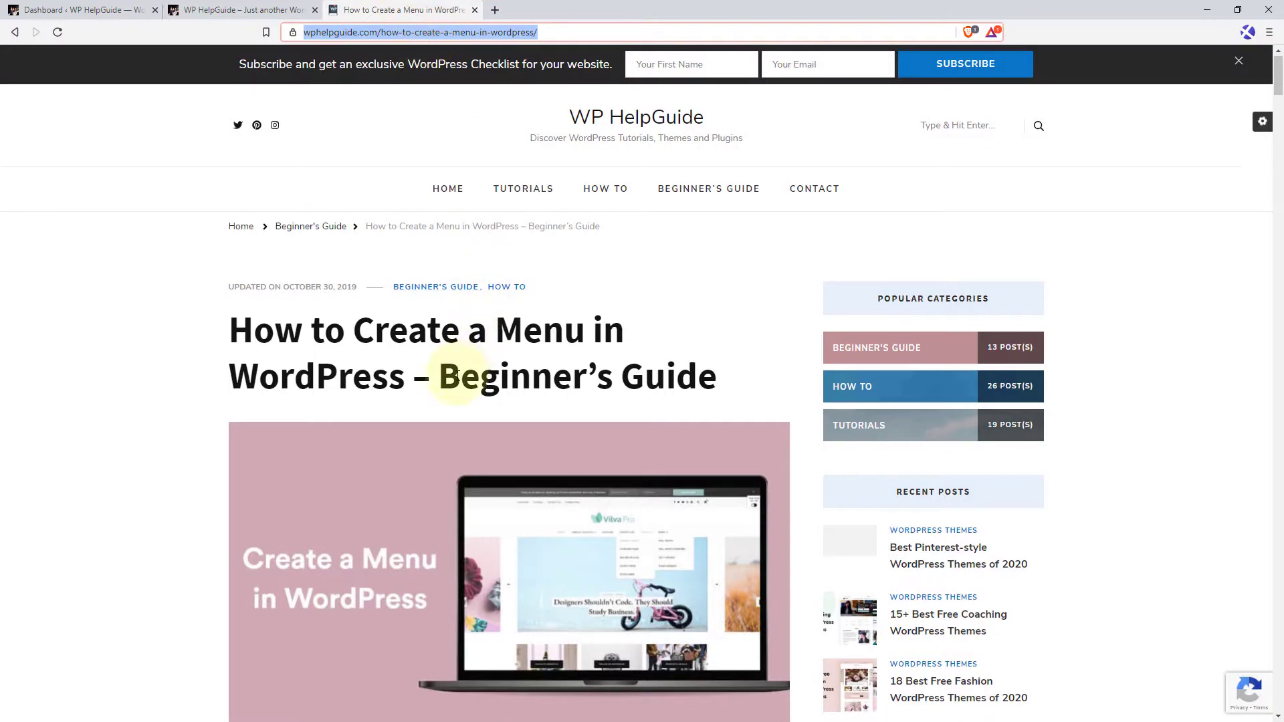
scroll(458, 375, down, 2)
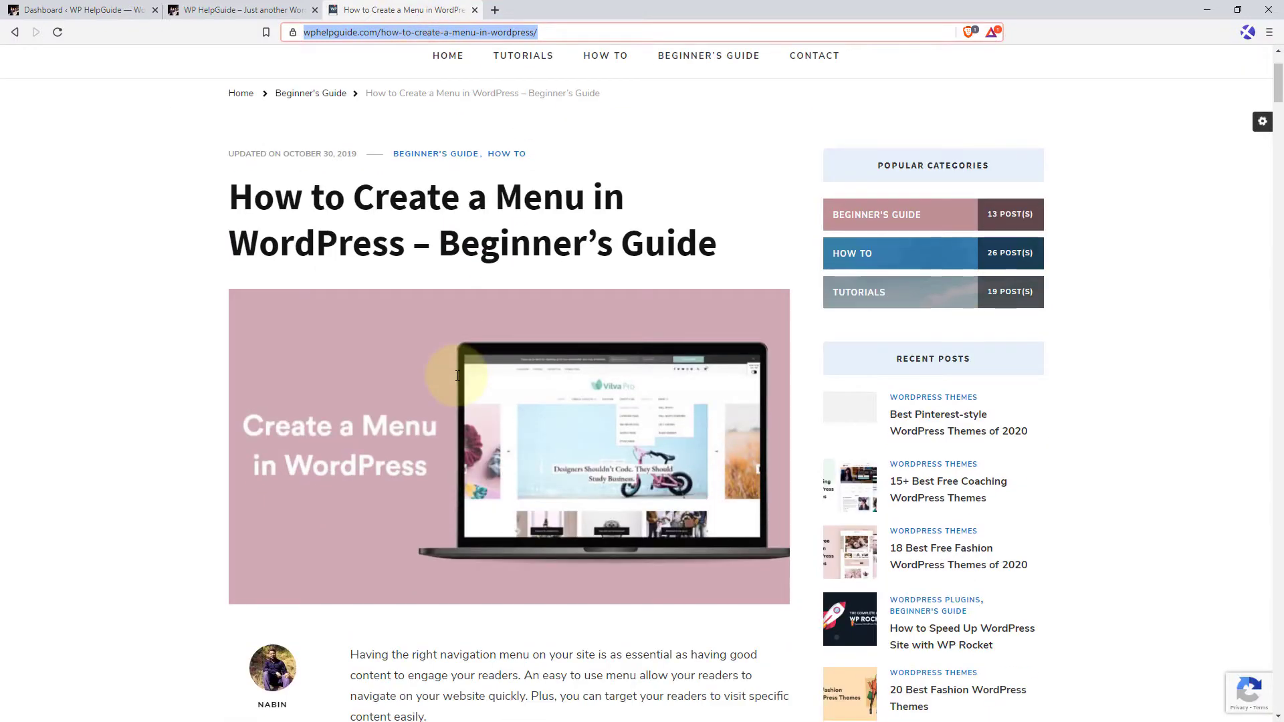
scroll(457, 375, down, 3)
scroll(456, 380, down, 2)
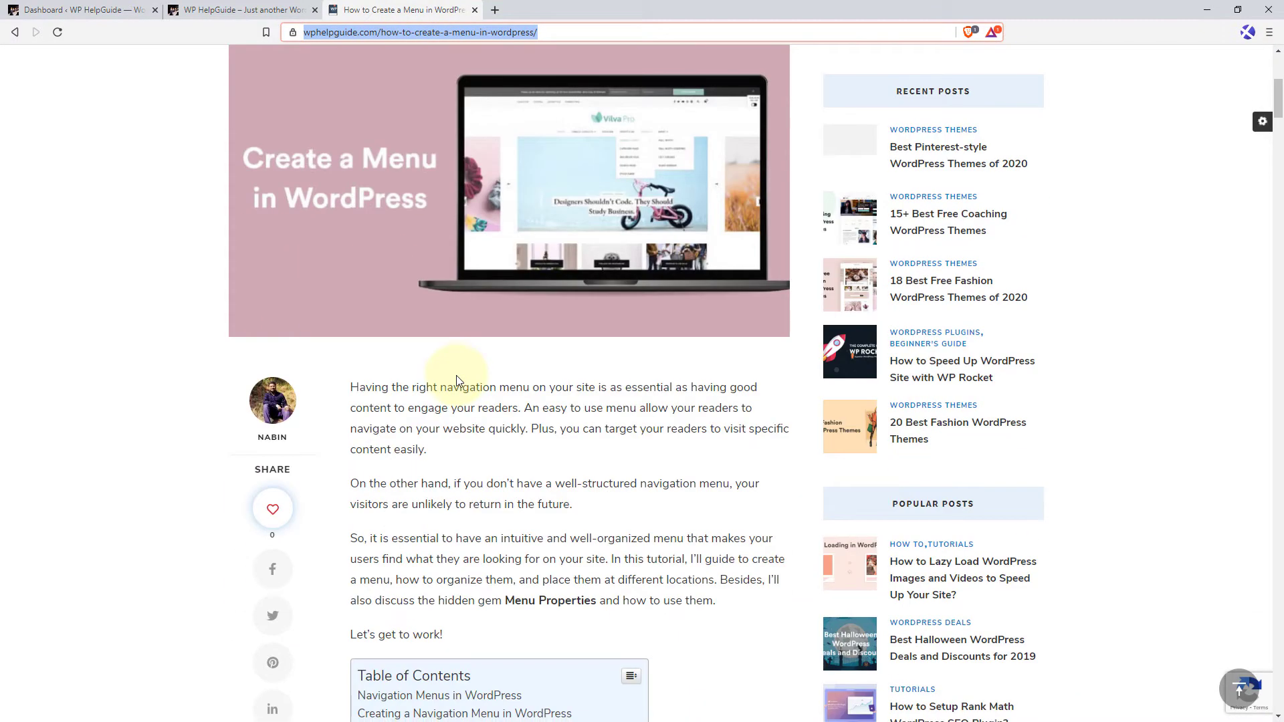
scroll(457, 380, down, 4)
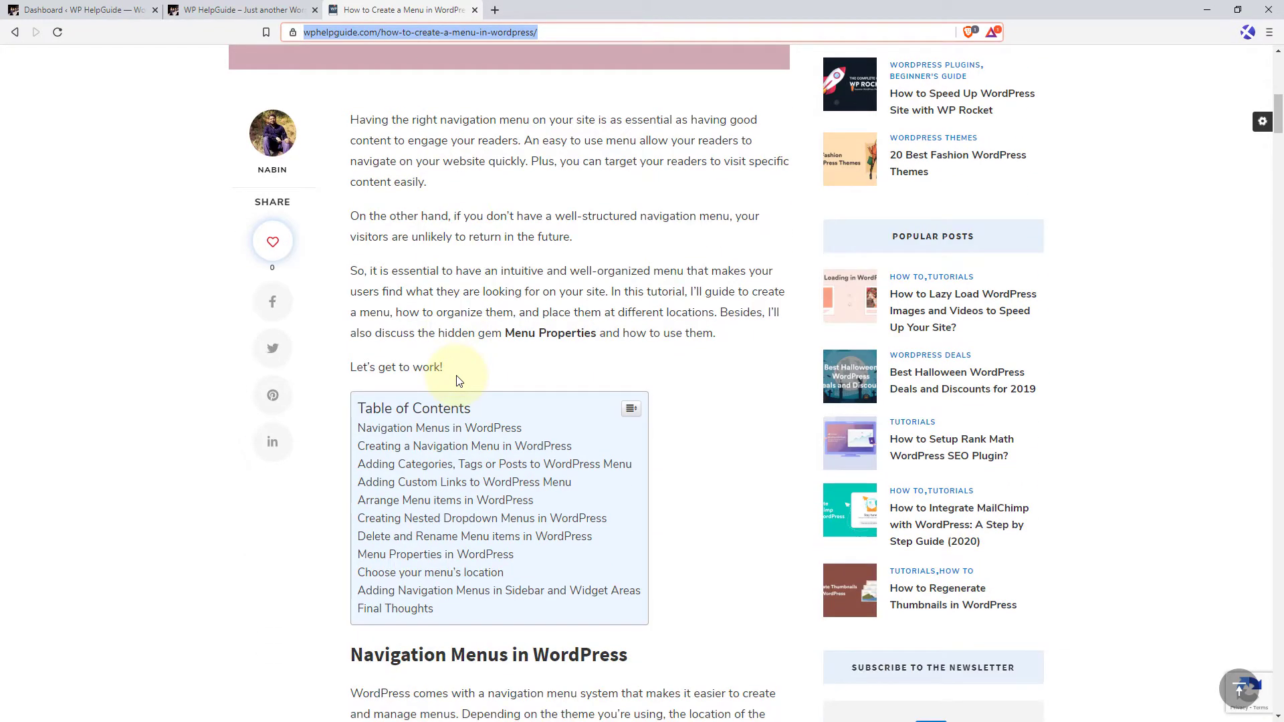
click(298, 10)
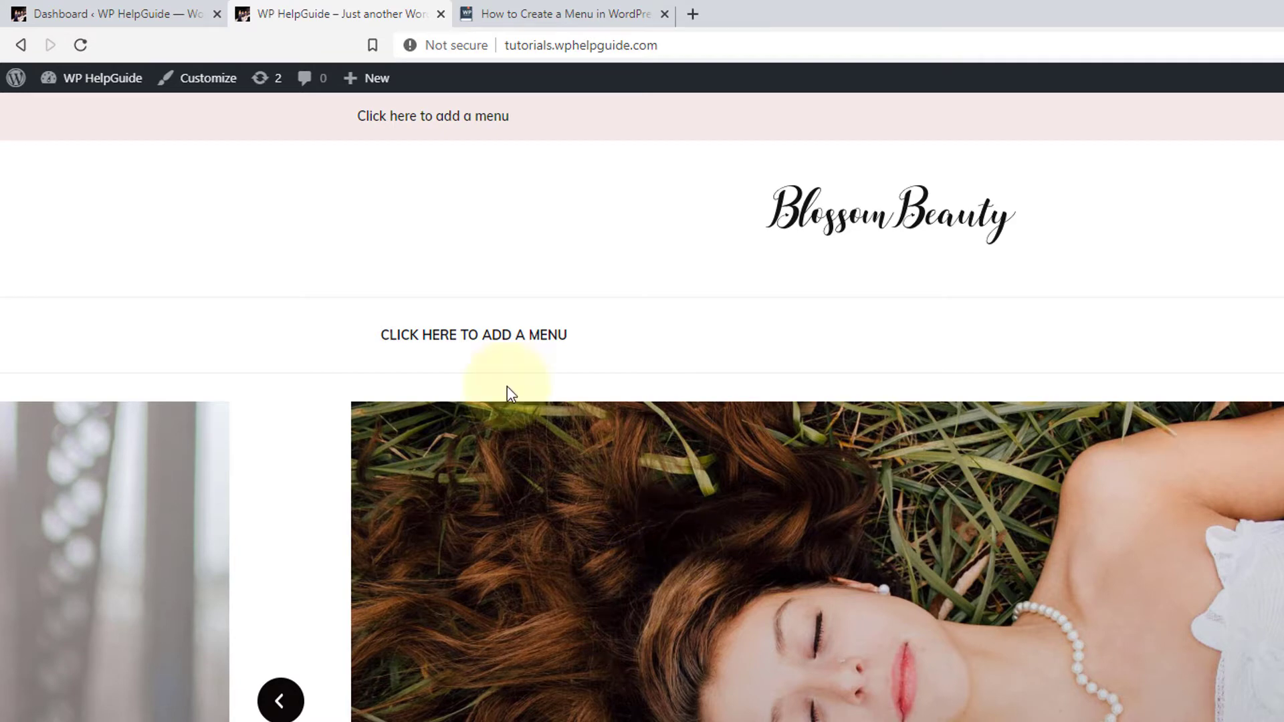
Step: Open the menu management page in the site's dashboard and create a menu named "Primary Menu"
click(139, 16)
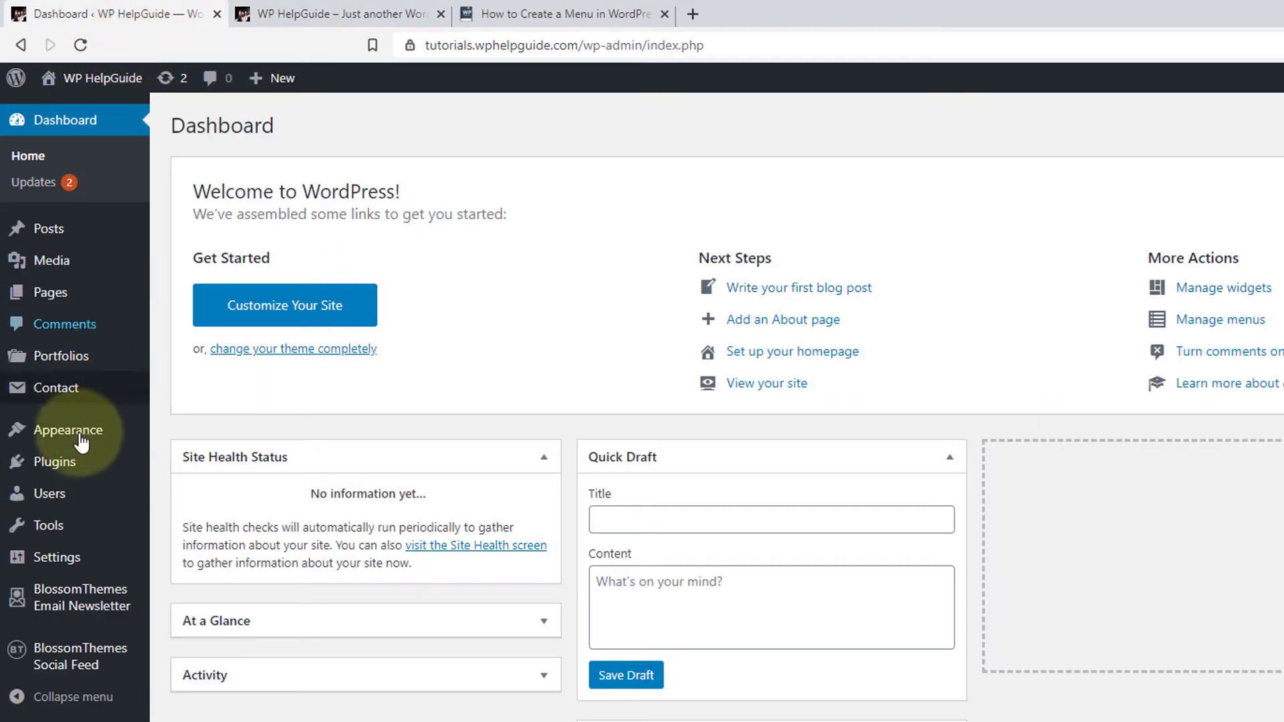
mouse_move(80, 442)
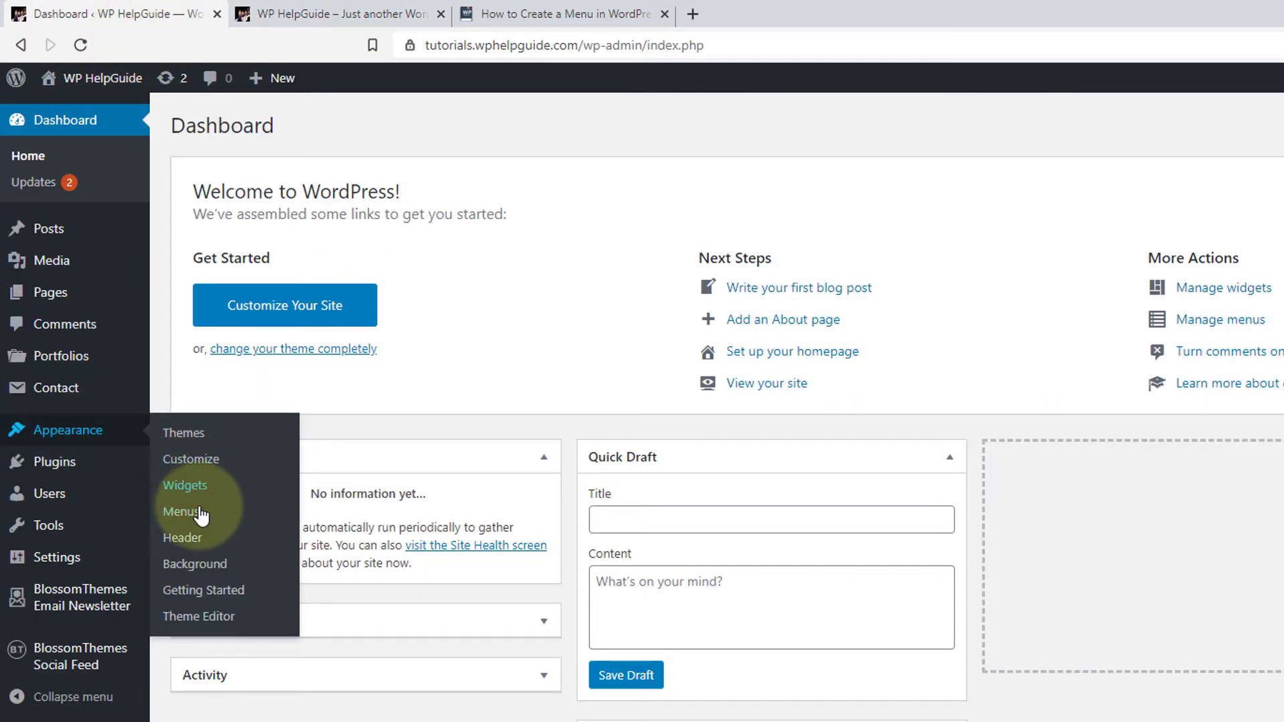
click(194, 516)
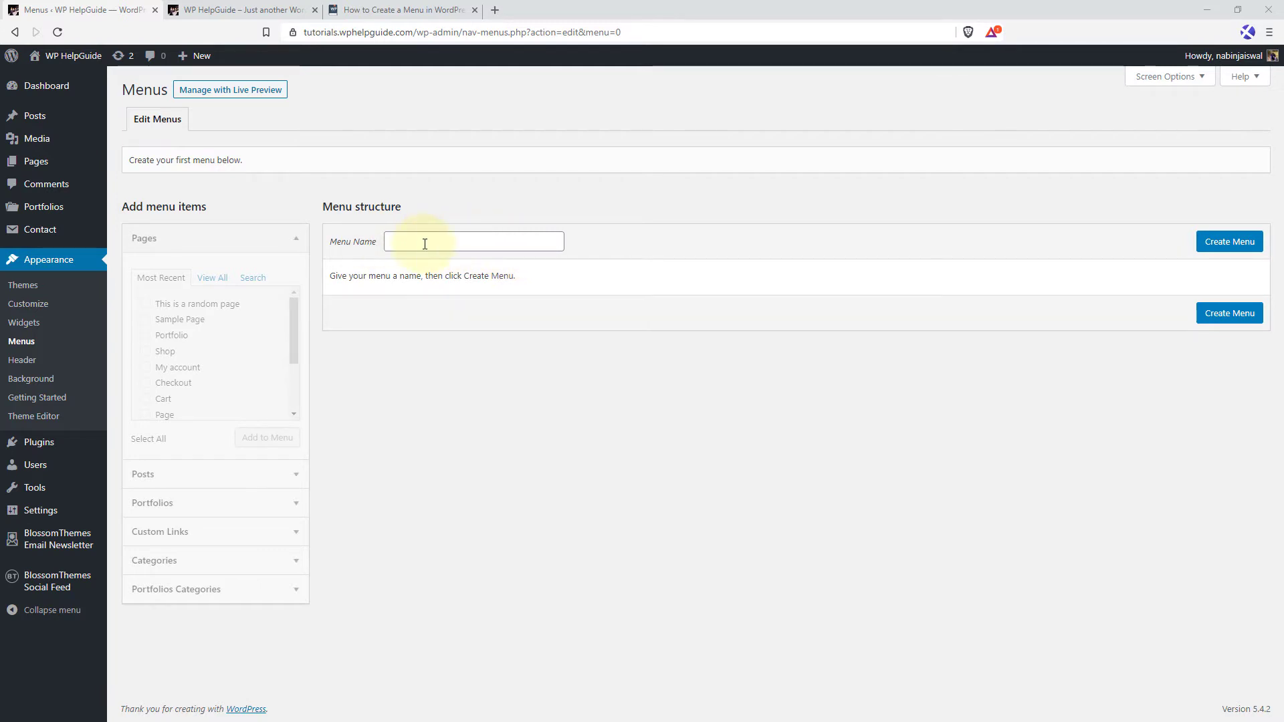
click(475, 246)
text(Primary Menu)
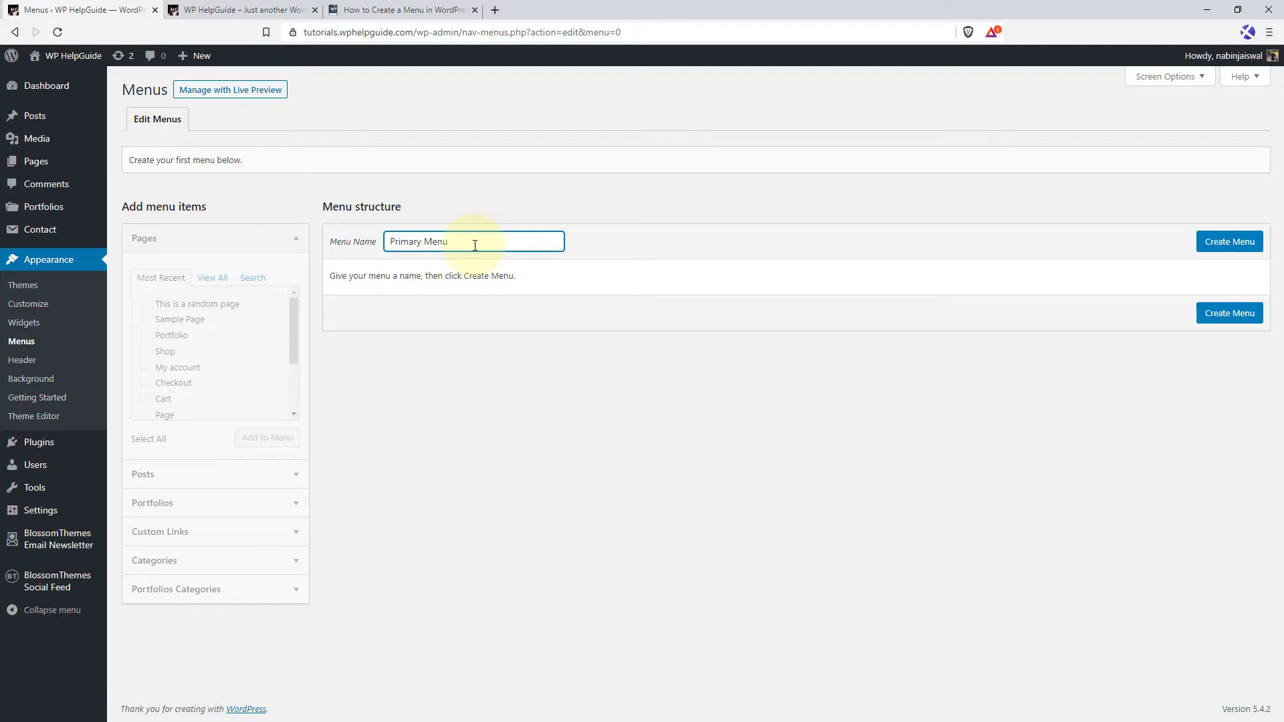
click(1227, 245)
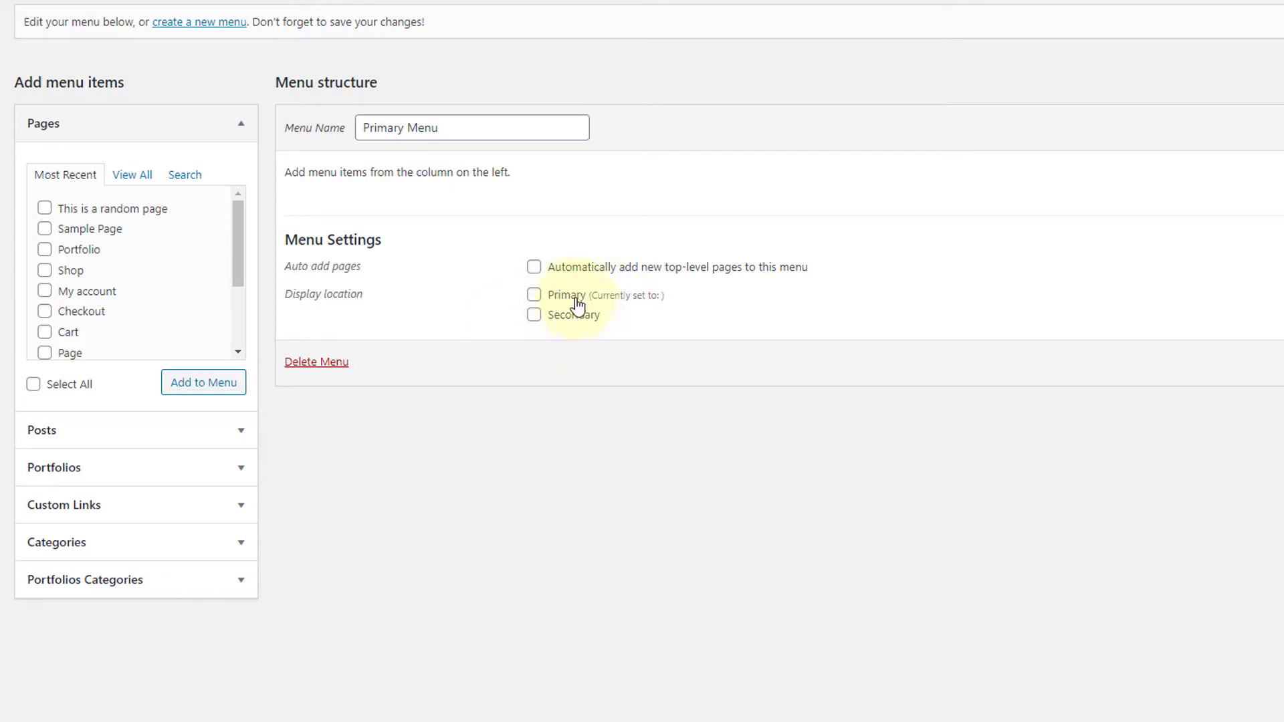
Step: Add the Portfolio, Shop and Make up pages to Primary Menu
key(Tab)
click(126, 175)
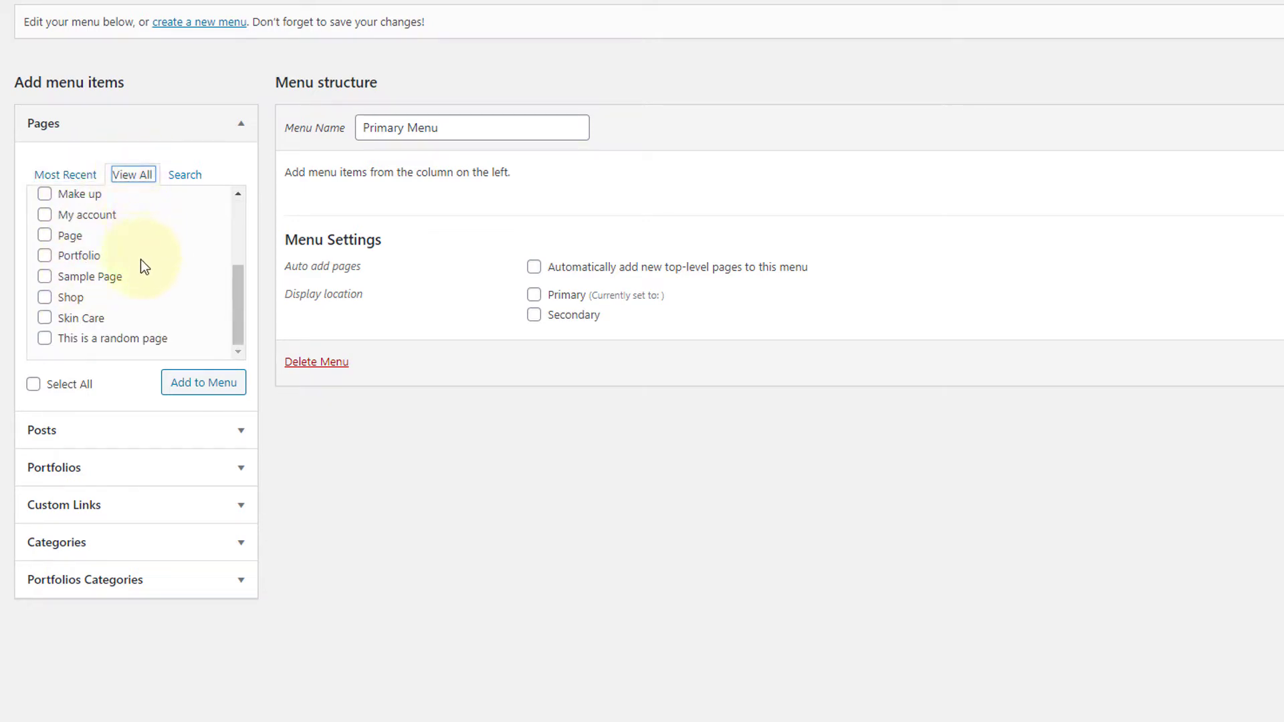
scroll(140, 260, up, 5)
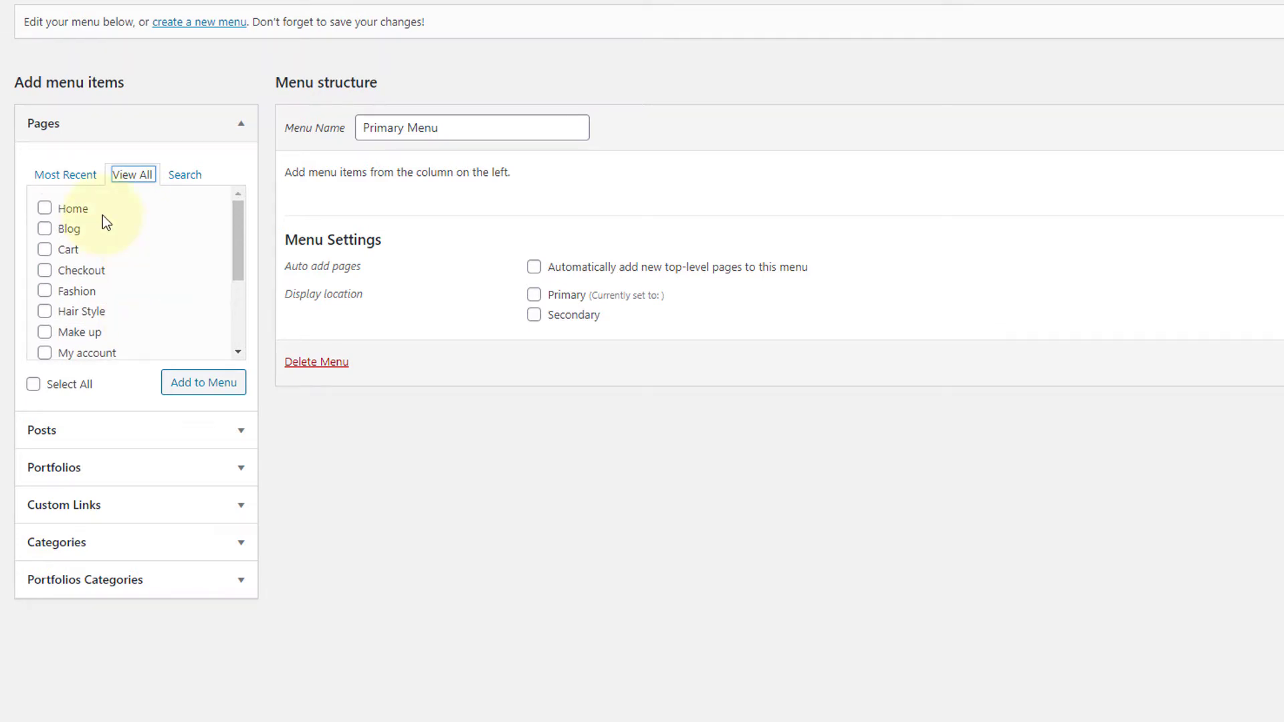
click(184, 177)
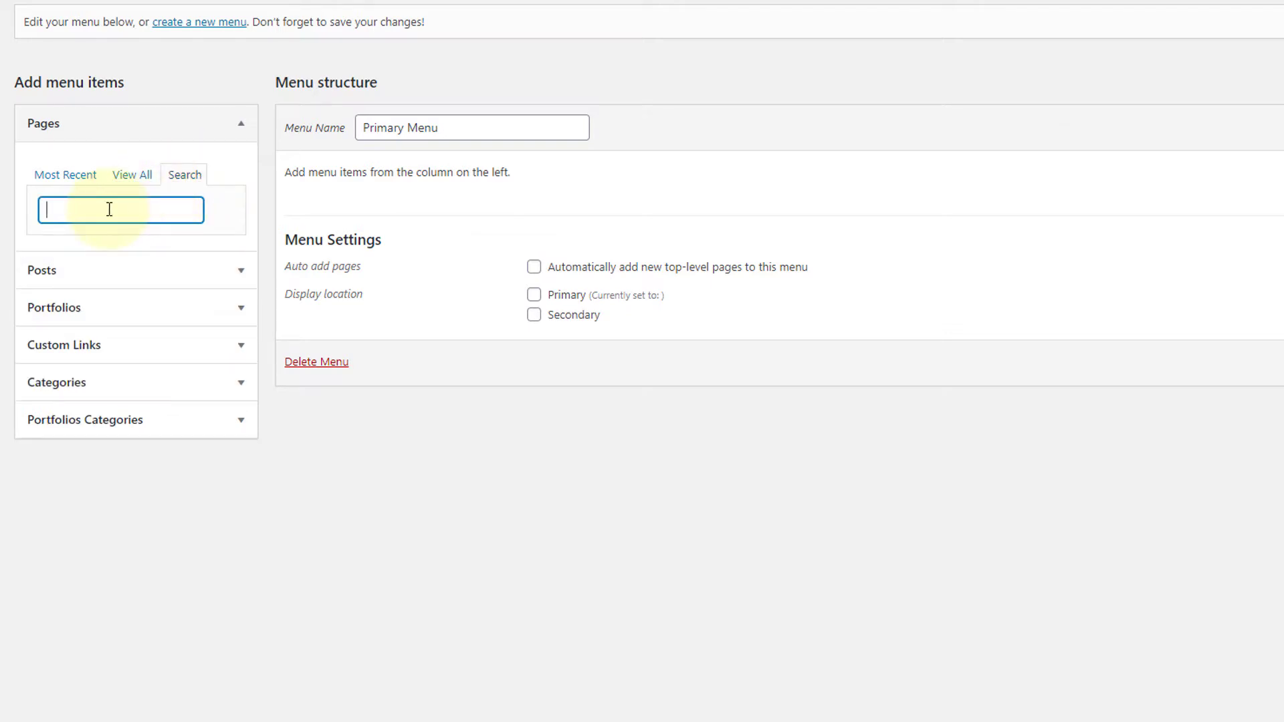
click(59, 176)
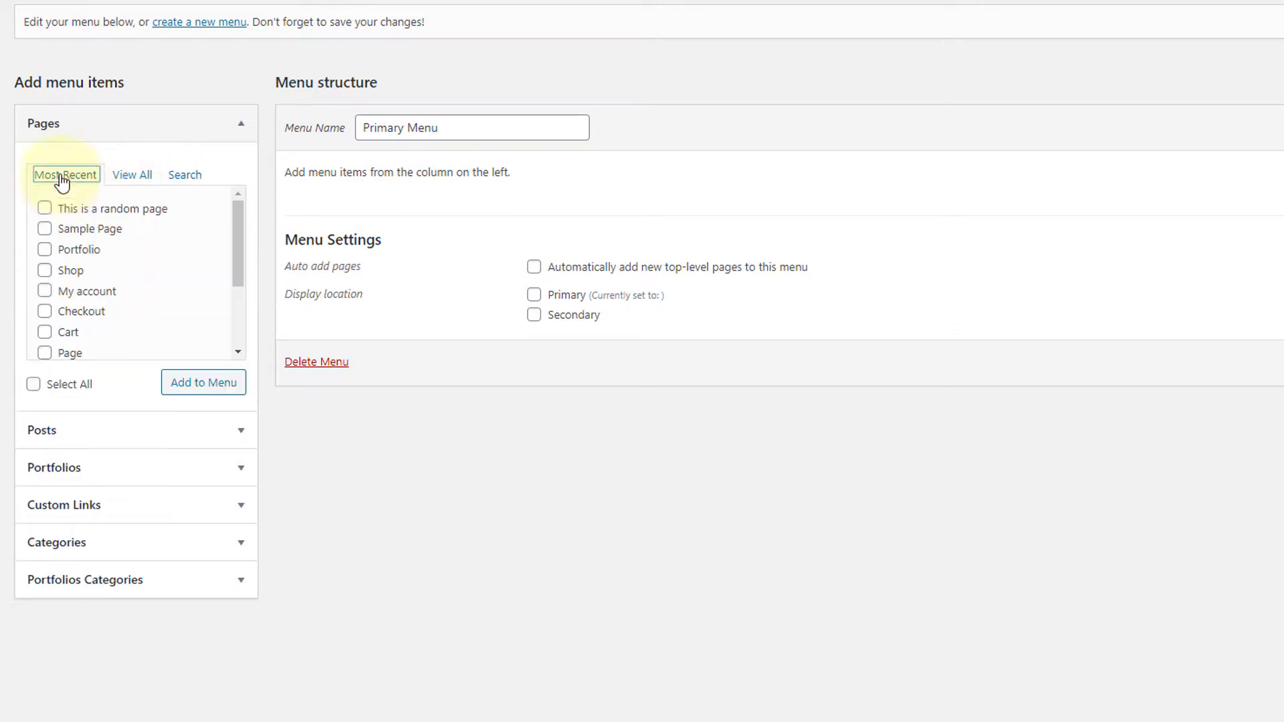
click(44, 270)
click(45, 252)
scroll(102, 266, down, 2)
click(44, 328)
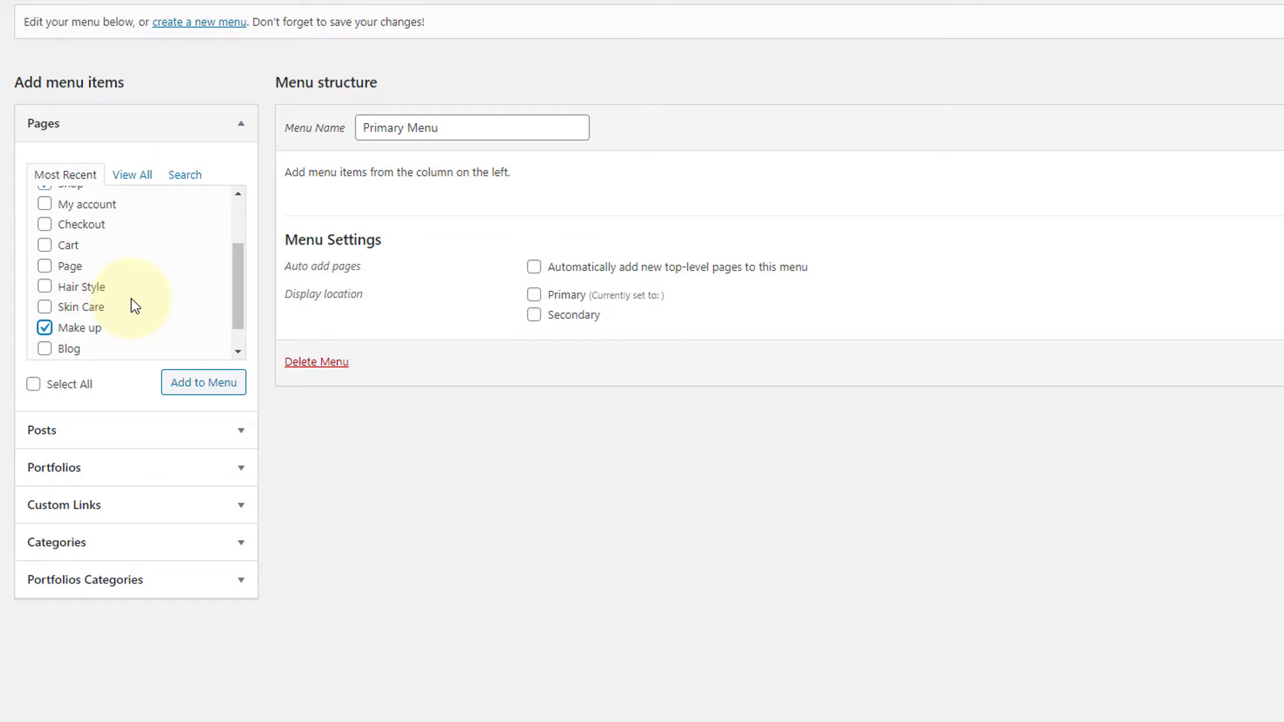
click(204, 390)
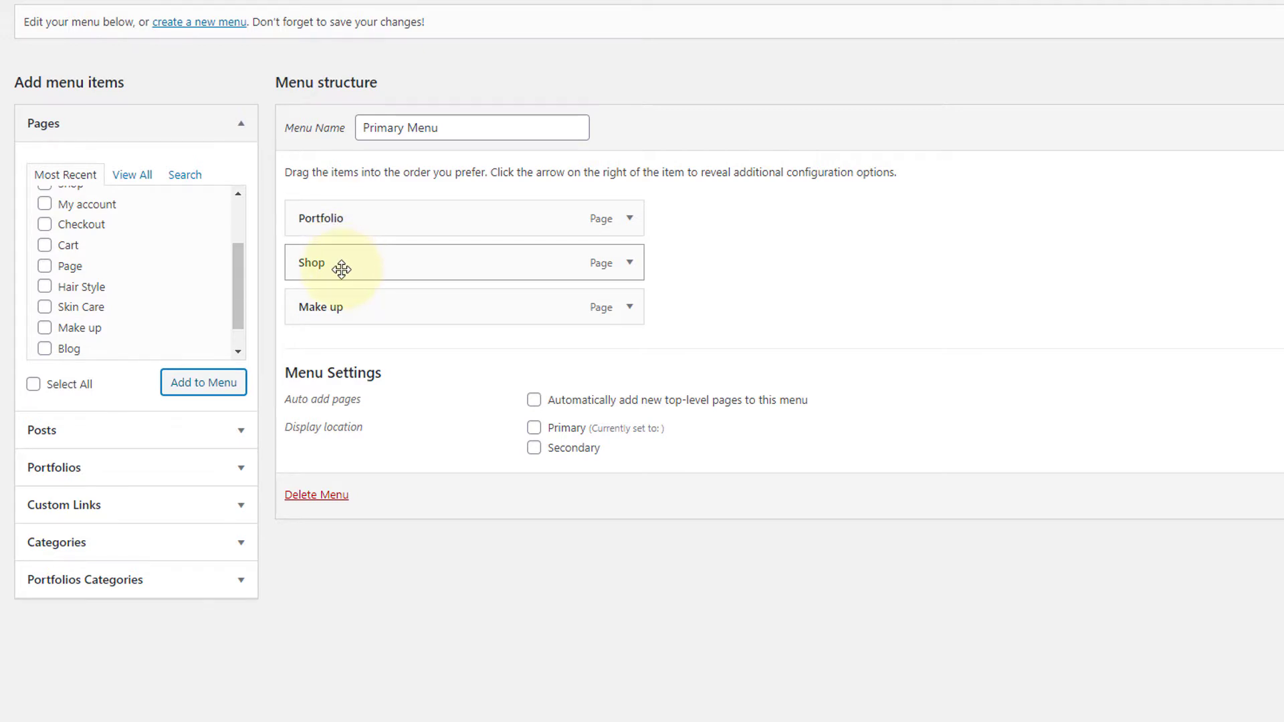
Step: Save Primary Menu with the Primary display location and check it on the reloaded front page
click(534, 429)
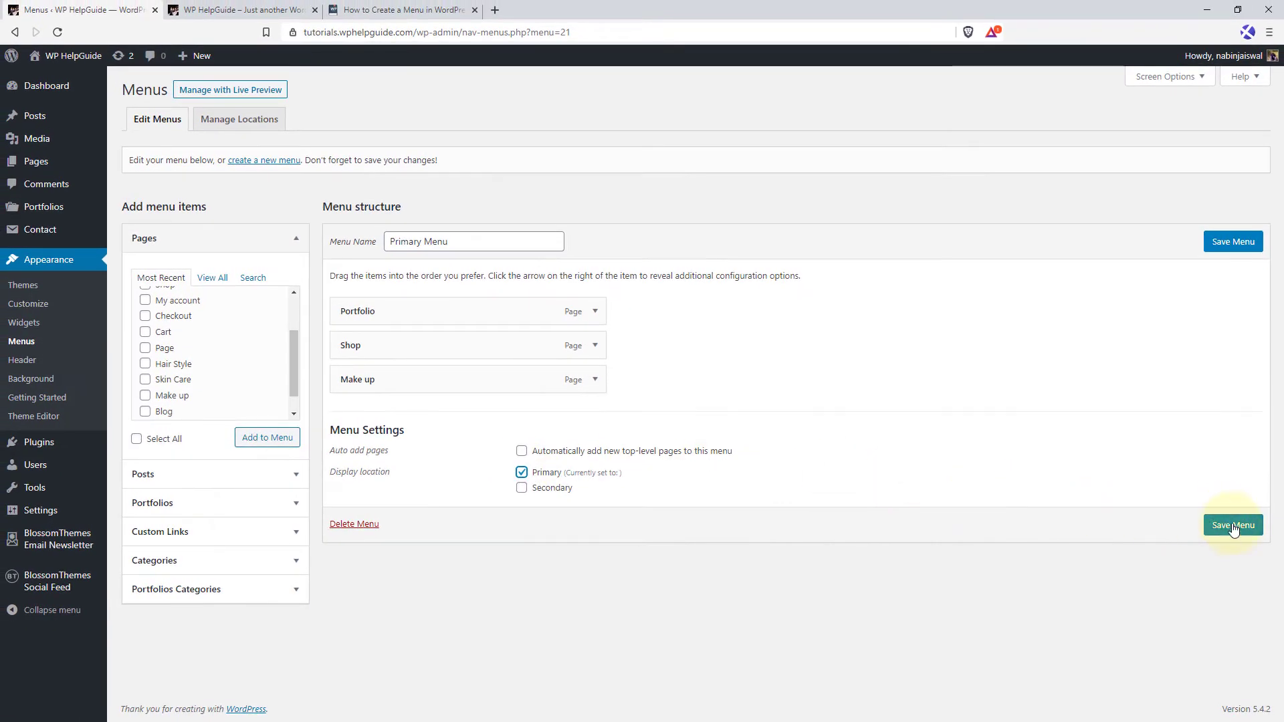
click(1233, 525)
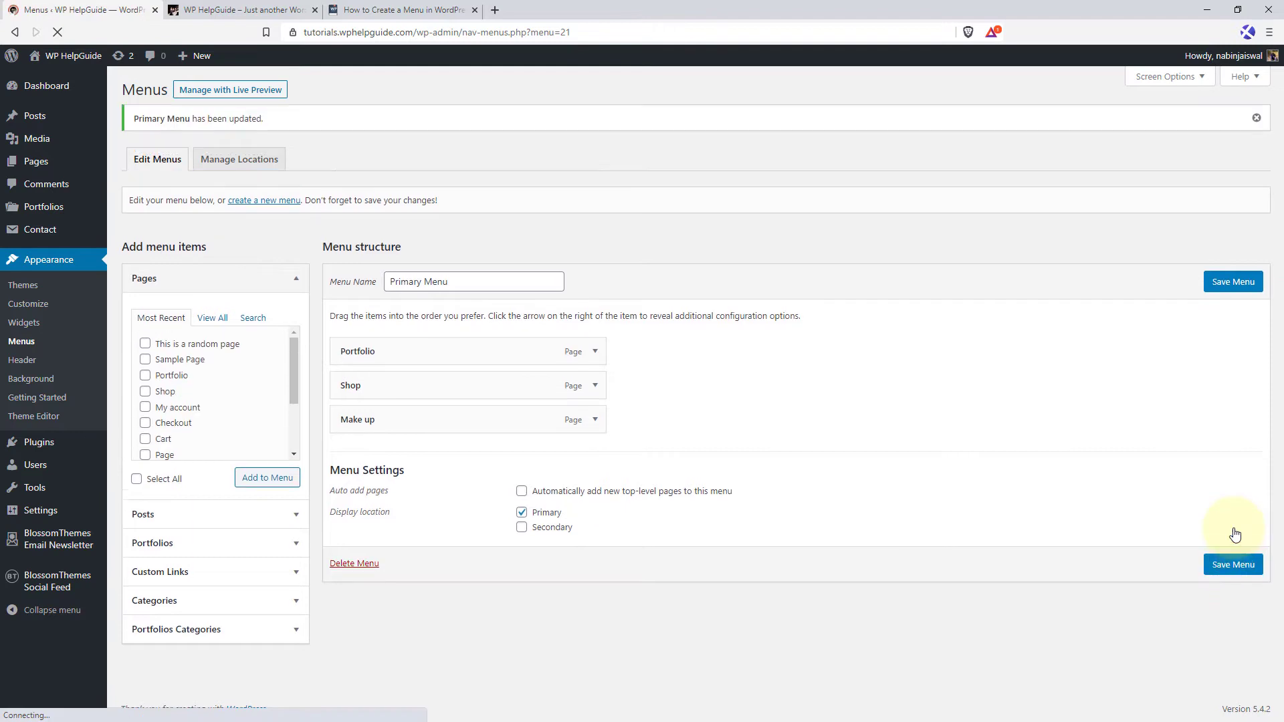
click(187, 13)
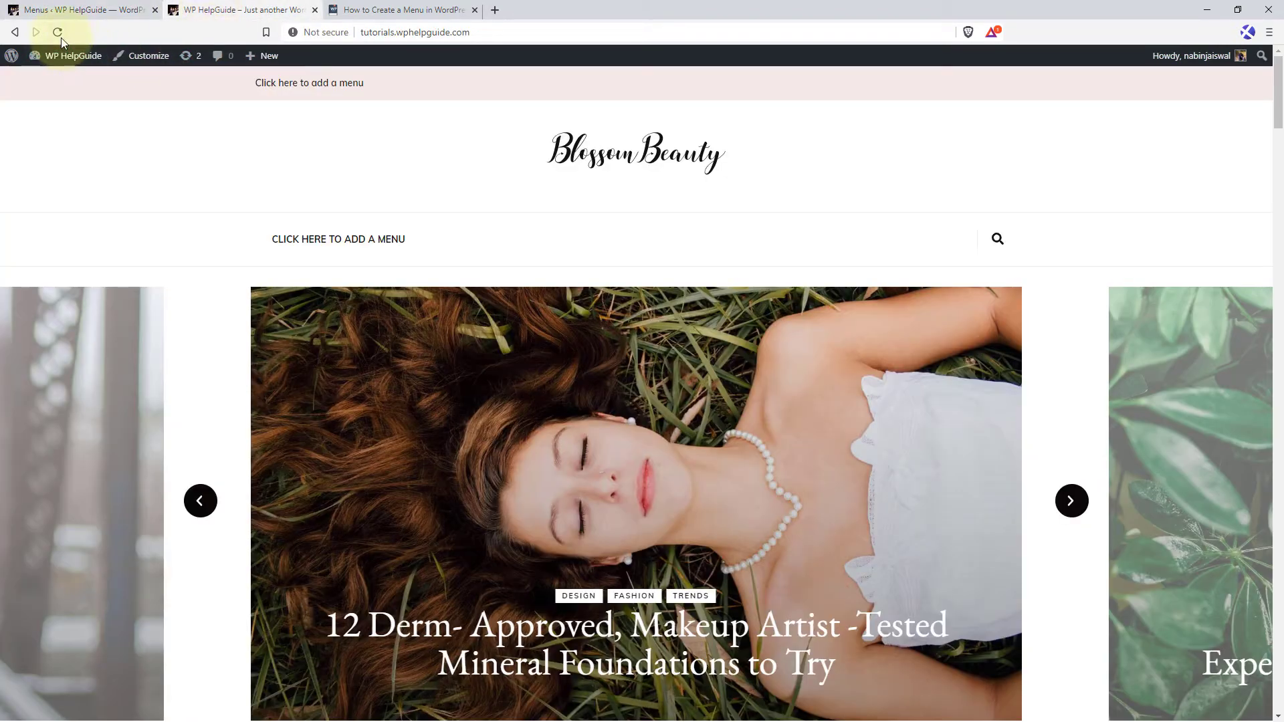
click(60, 36)
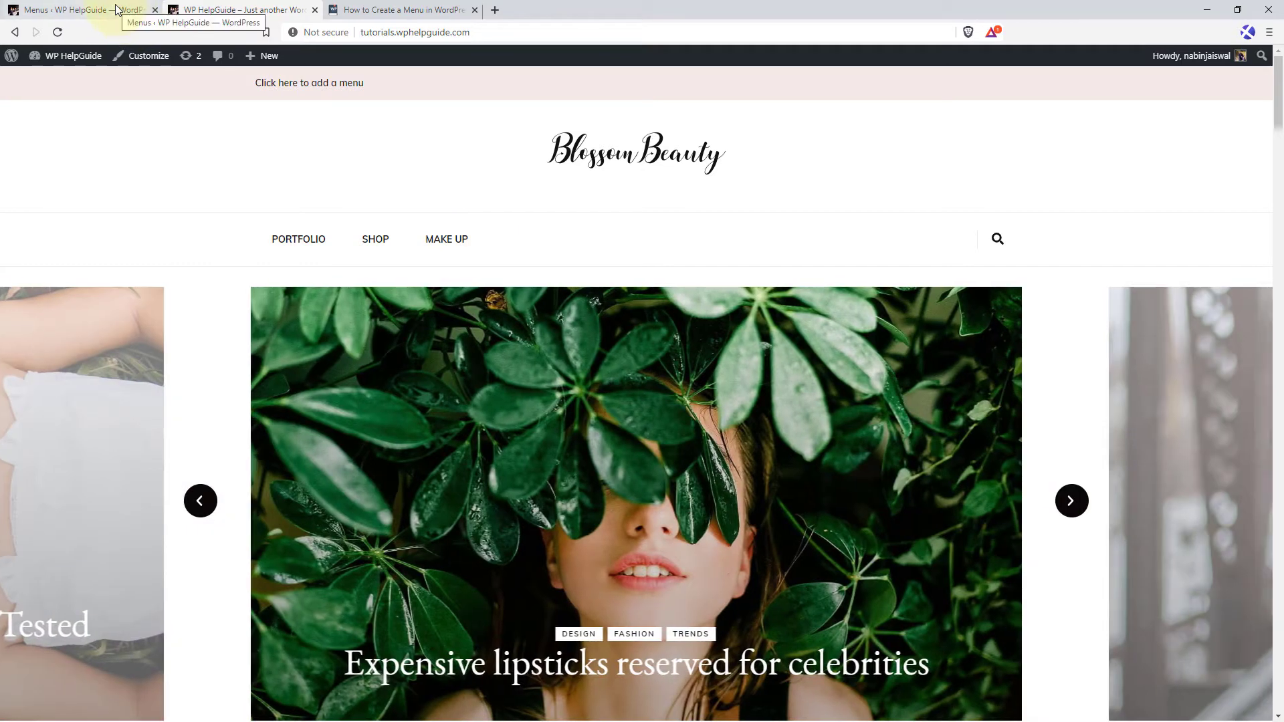
Step: Return to the menu editor and add the post "Forging a sense of self" to Primary Menu
click(117, 9)
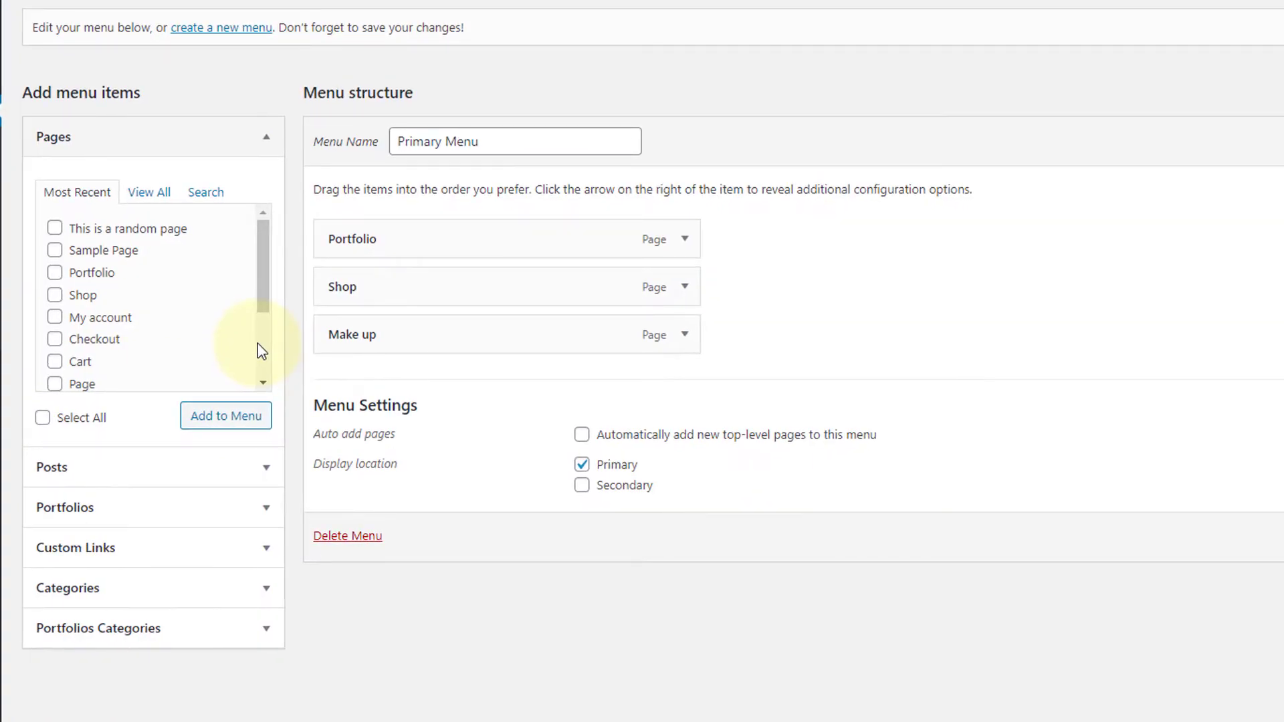
click(265, 477)
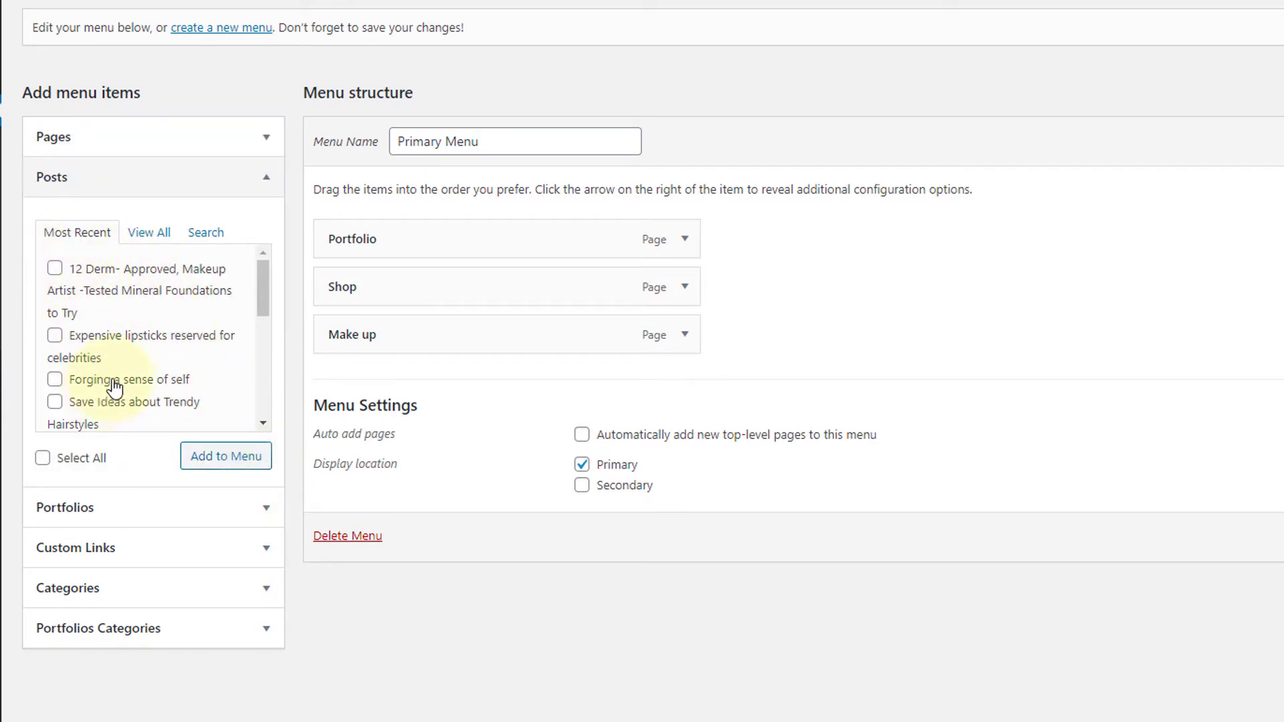
click(149, 233)
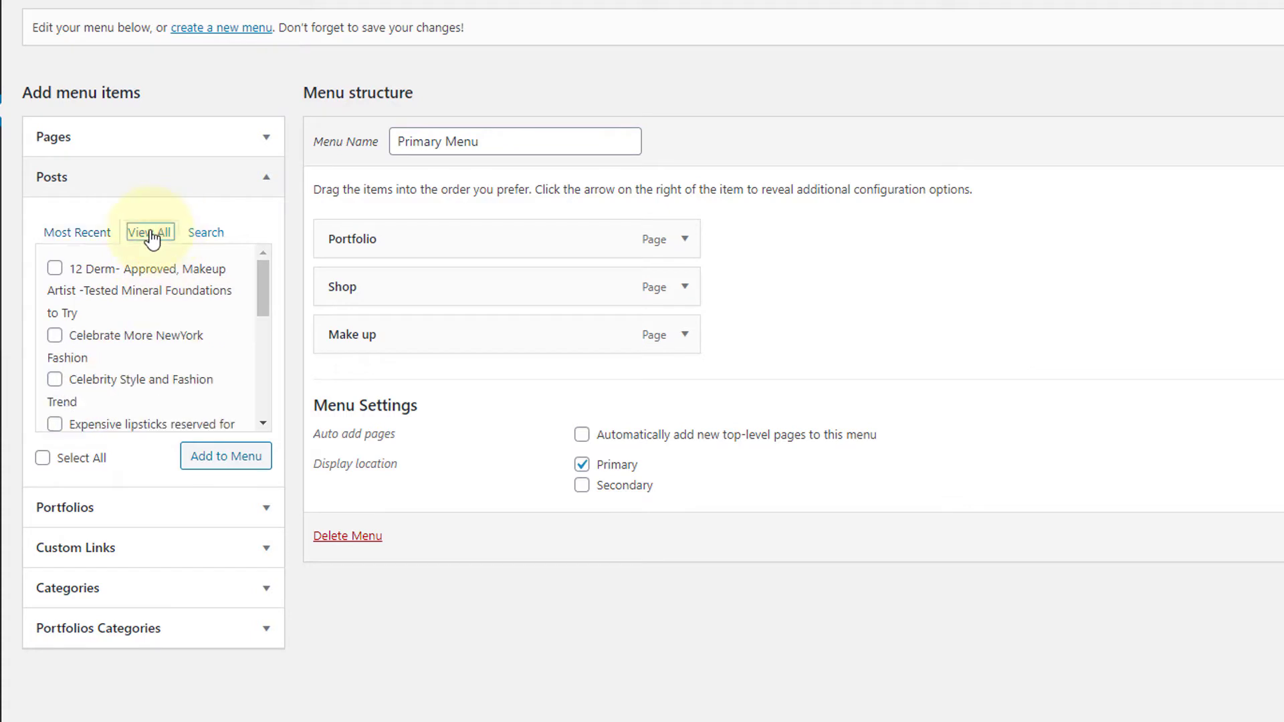
scroll(167, 314, down, 10)
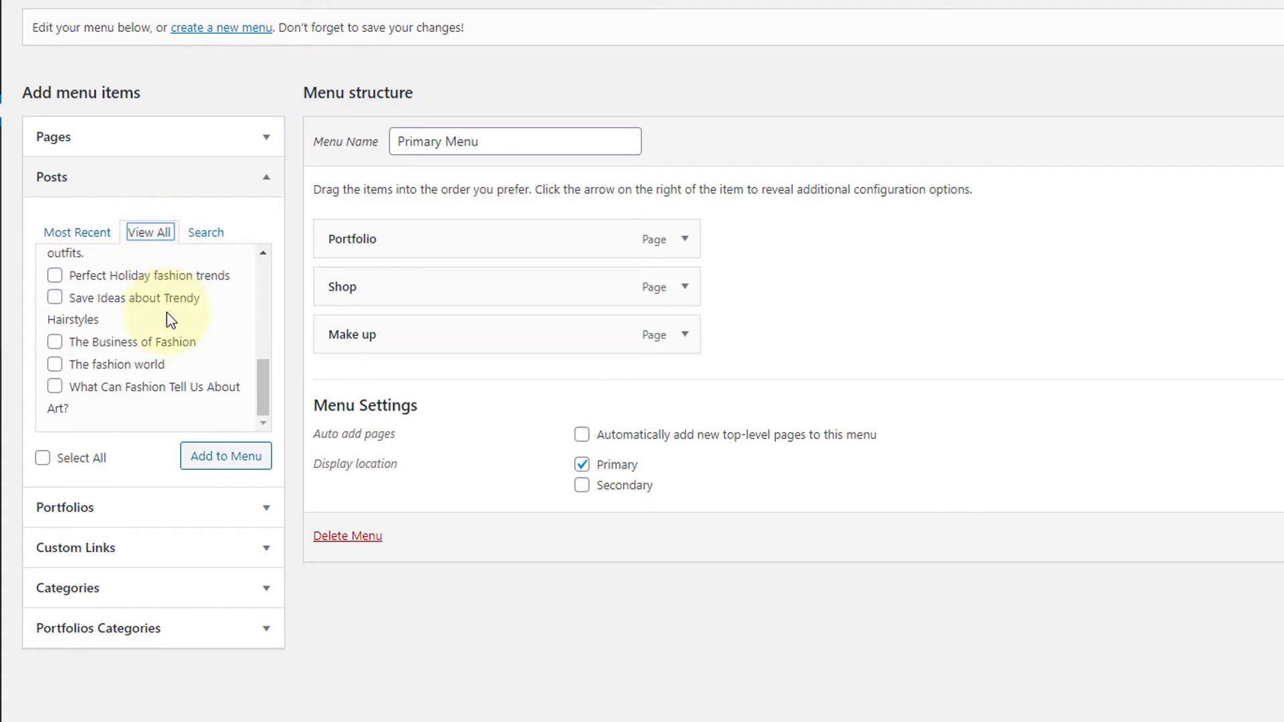
click(205, 233)
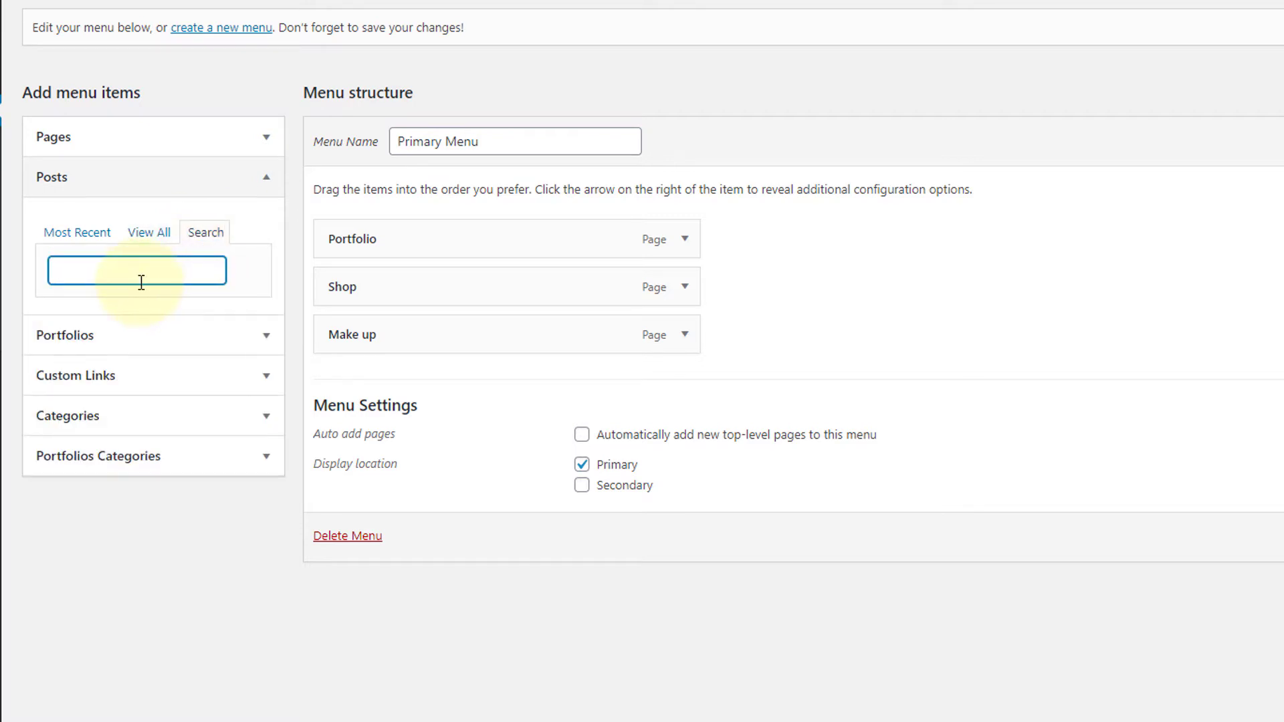
click(77, 233)
click(59, 380)
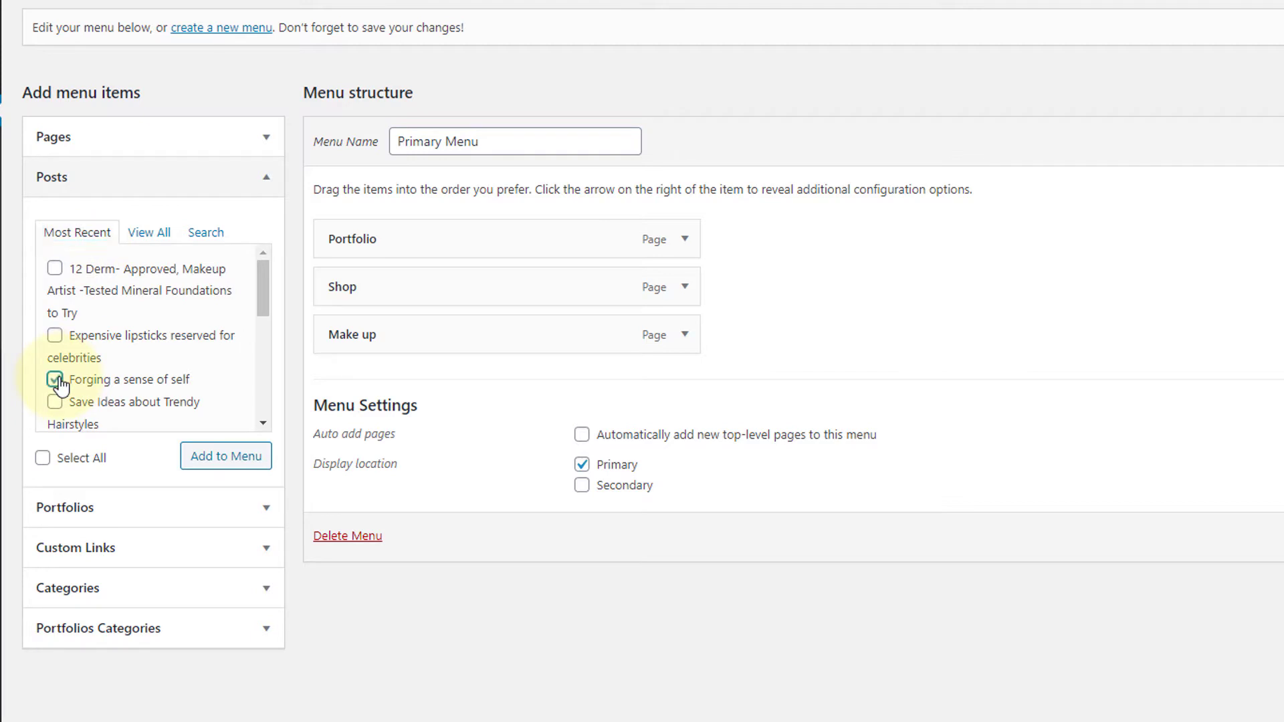
click(236, 463)
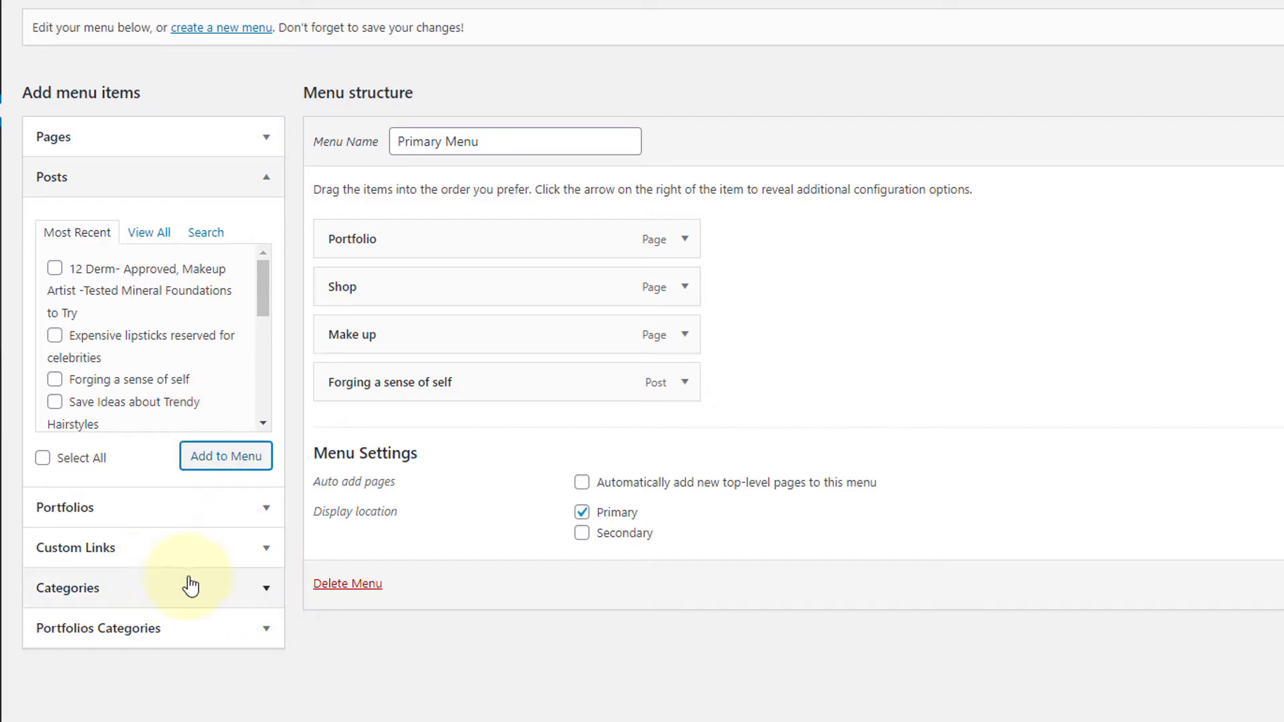
Step: Add the Design and Trends categories to Primary Menu and save the menu
click(271, 590)
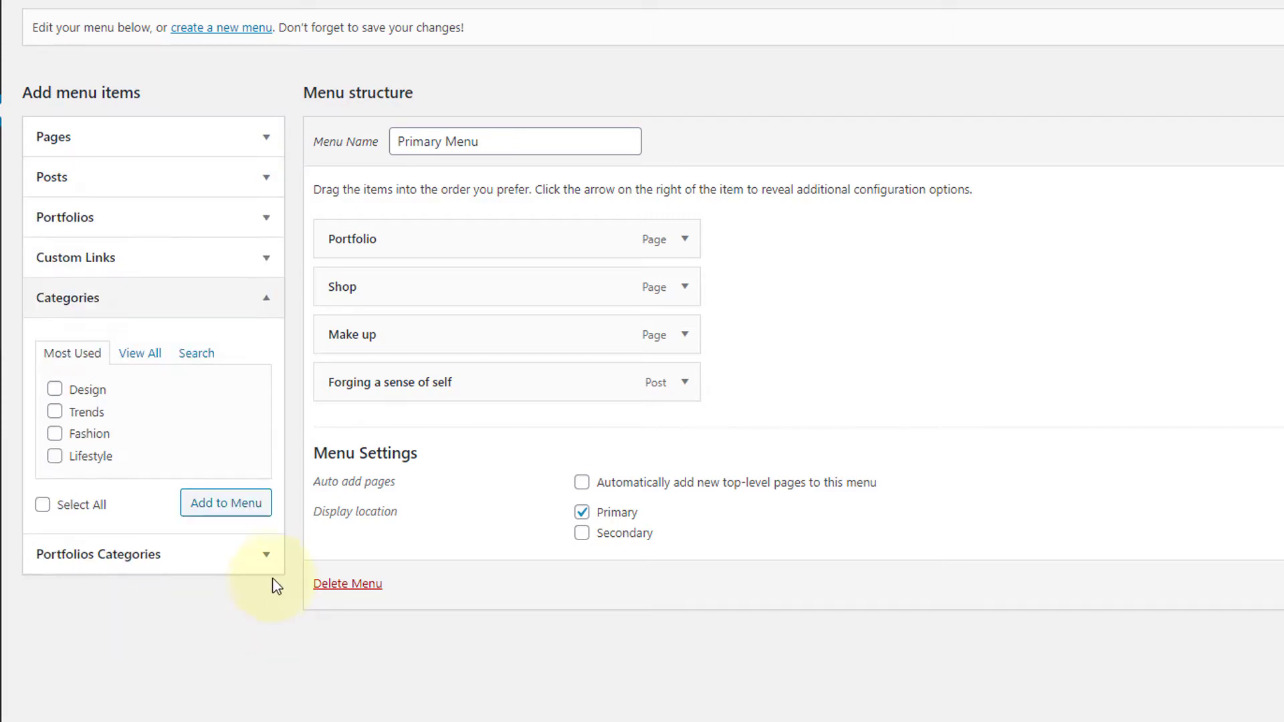
click(56, 391)
click(55, 411)
click(226, 507)
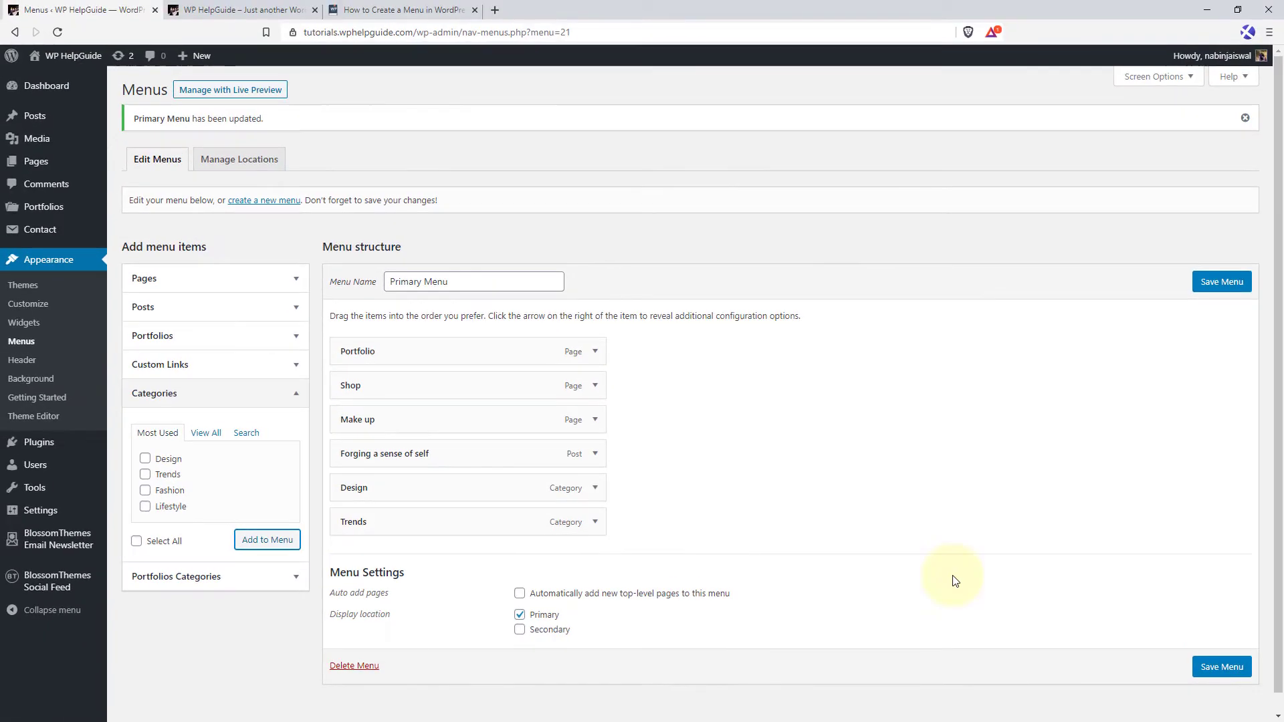
click(1220, 668)
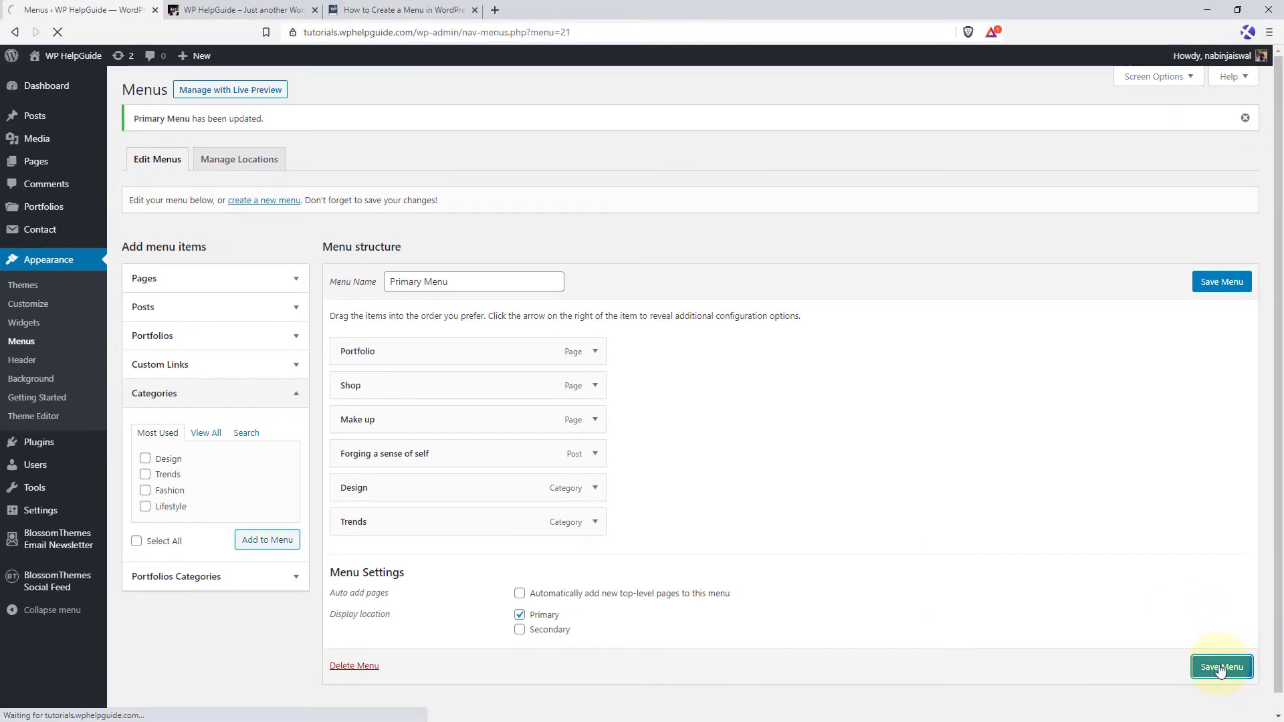
Step: Reload the site's front page to check the navigation menu with the added post and categories
click(246, 8)
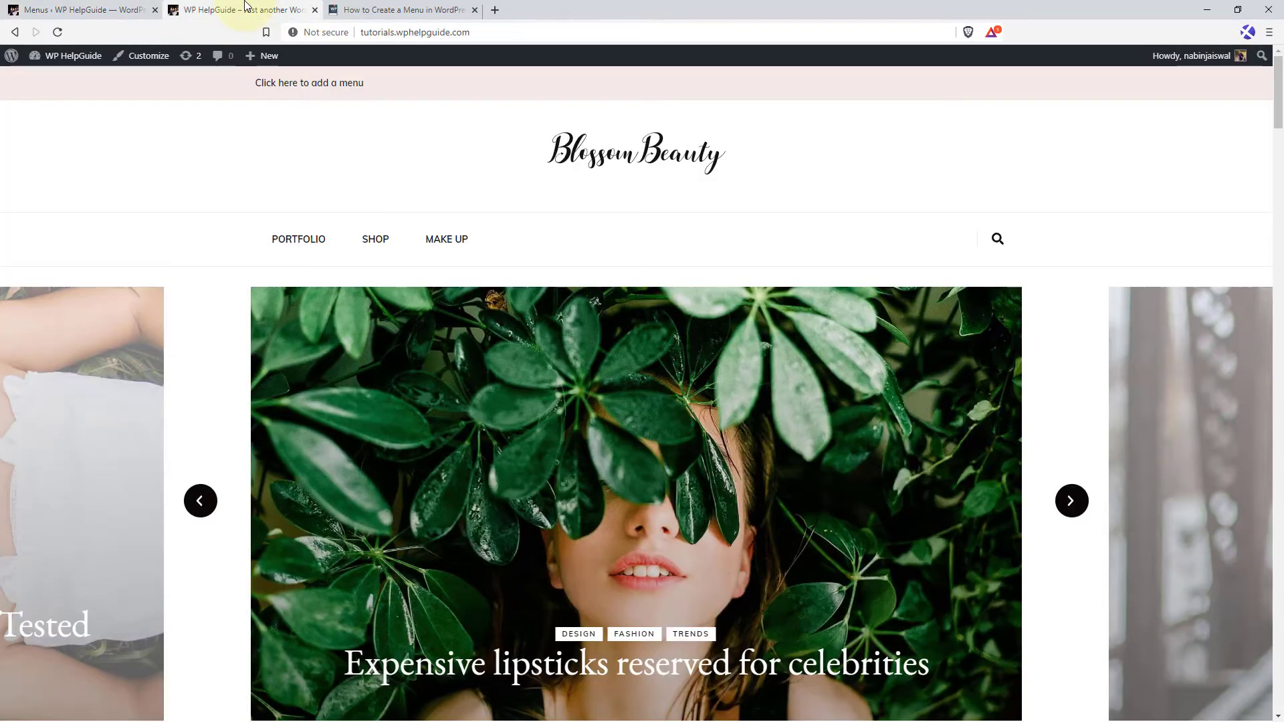
click(57, 32)
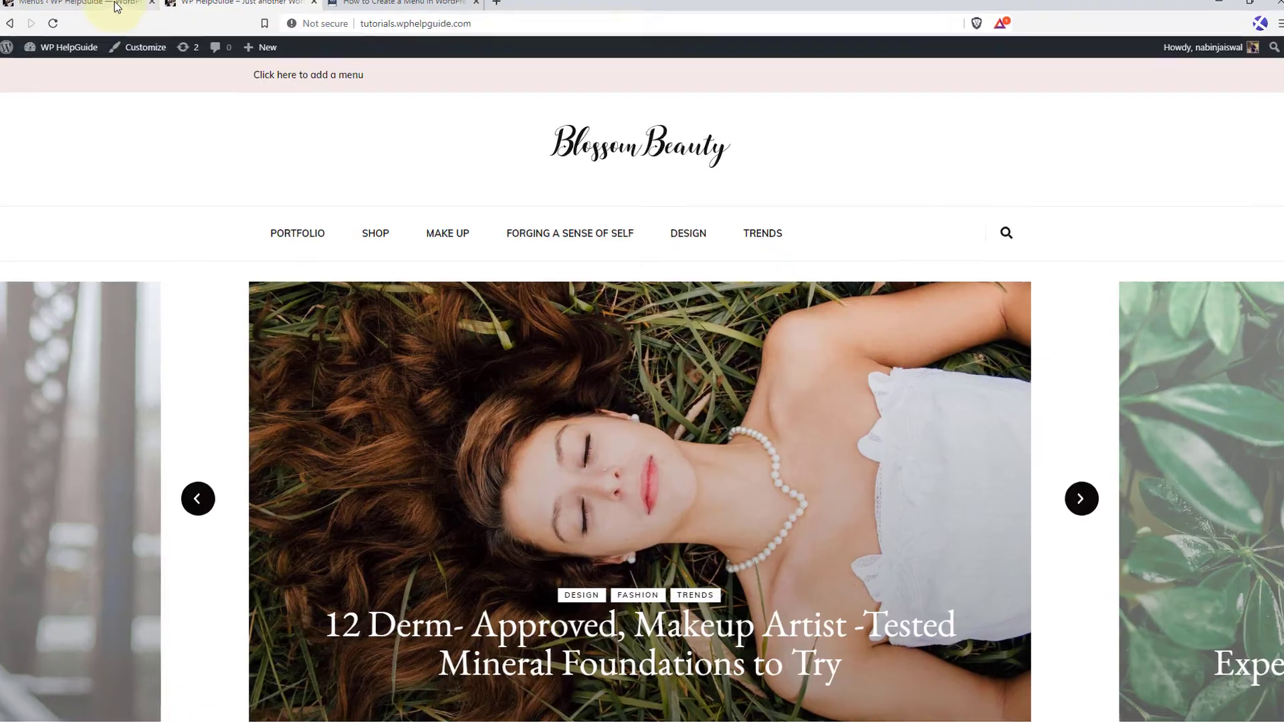
Step: Open the custom link form in the menu editor and copy the front page's address for its URL
click(117, 7)
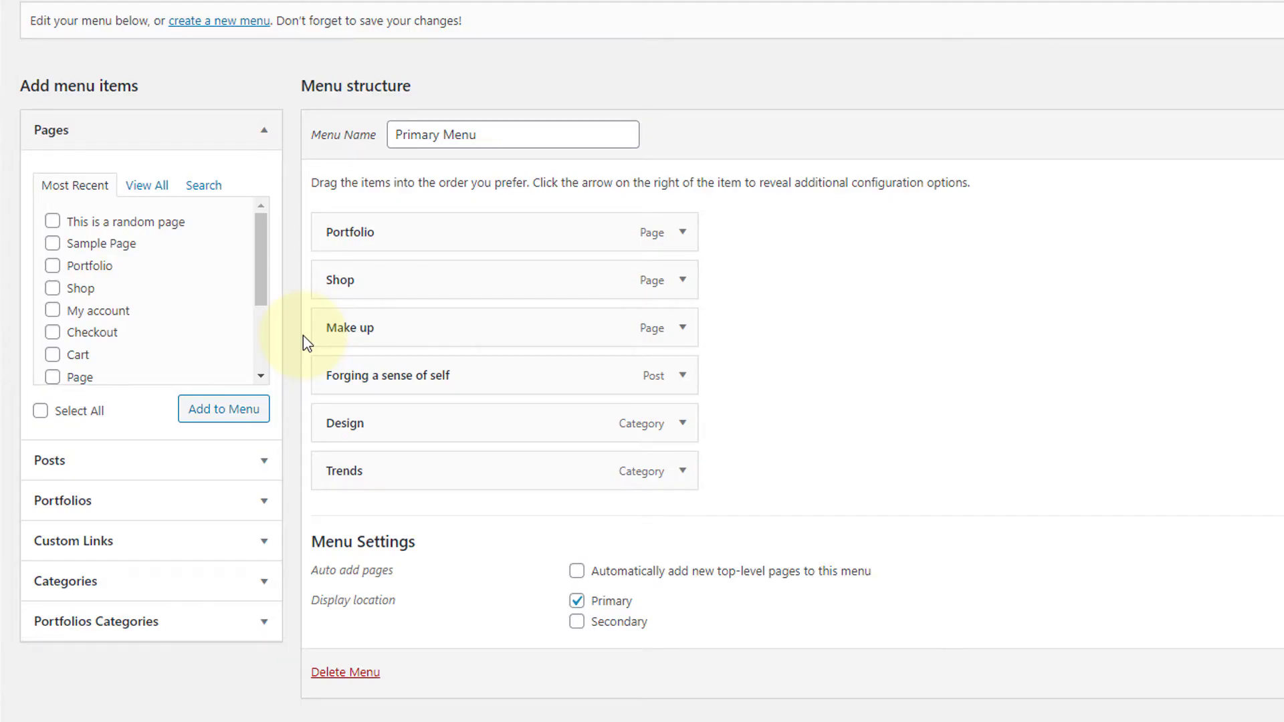
click(266, 543)
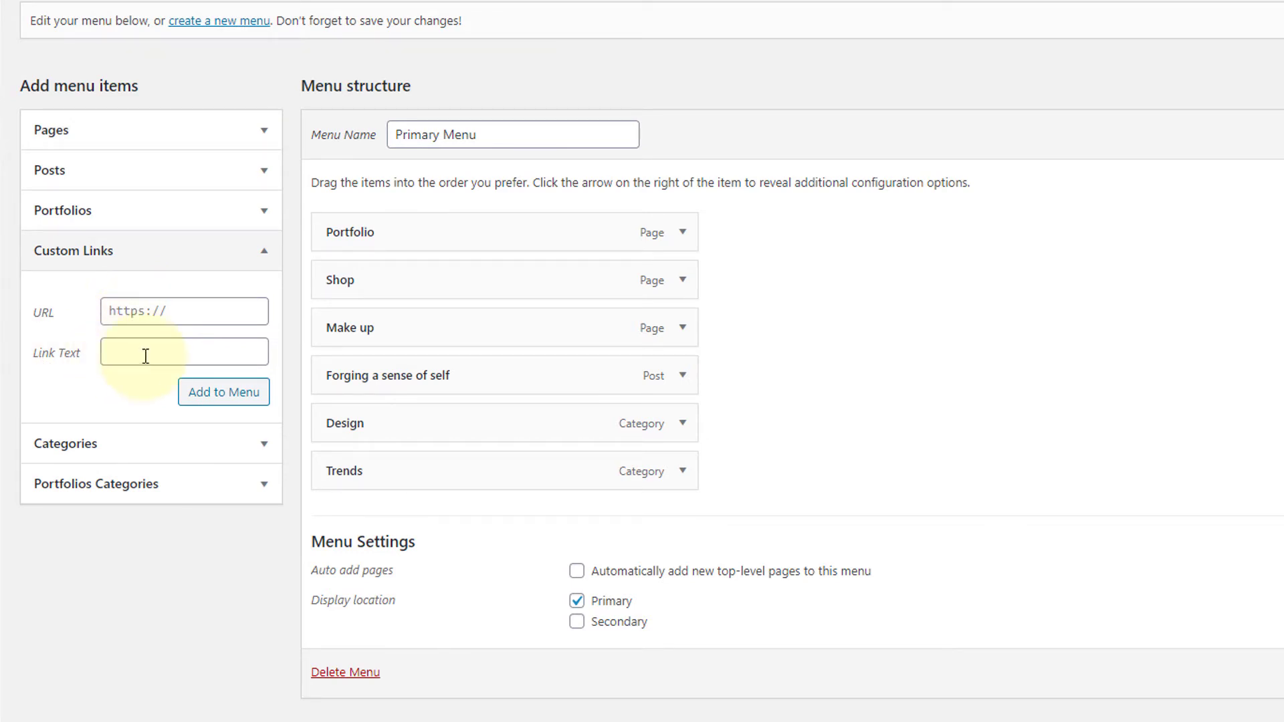
click(157, 312)
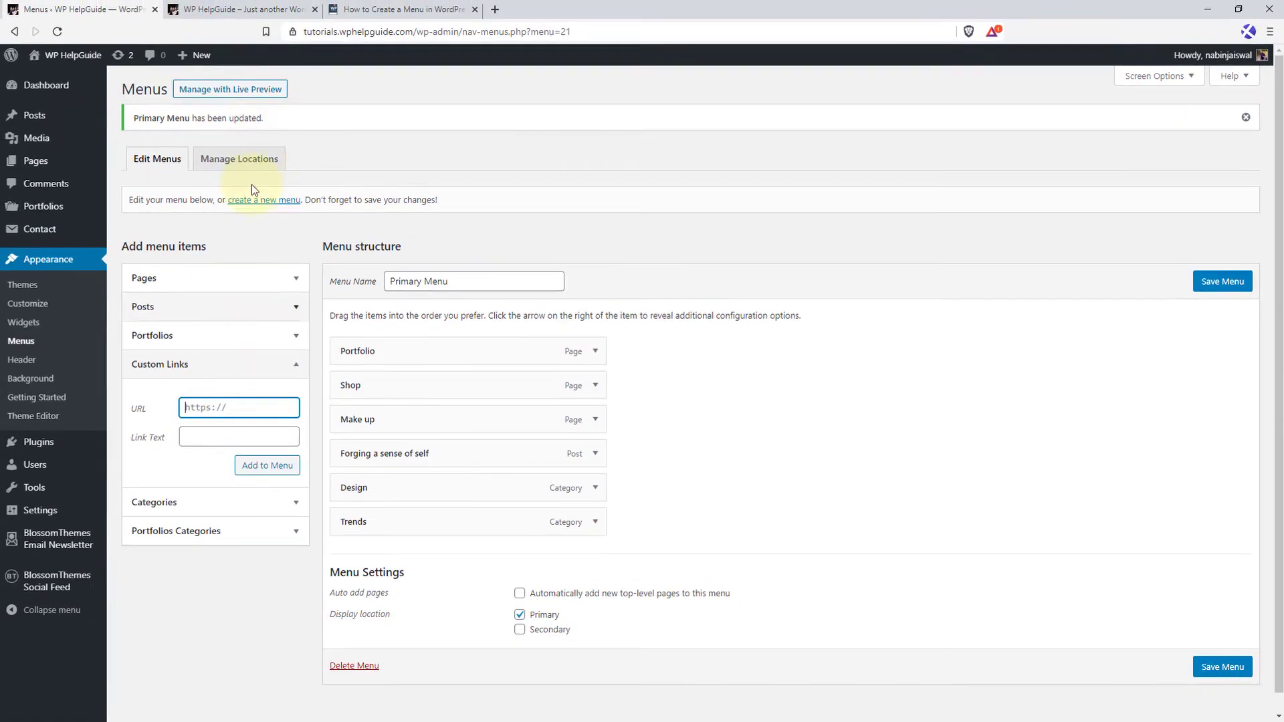
click(264, 8)
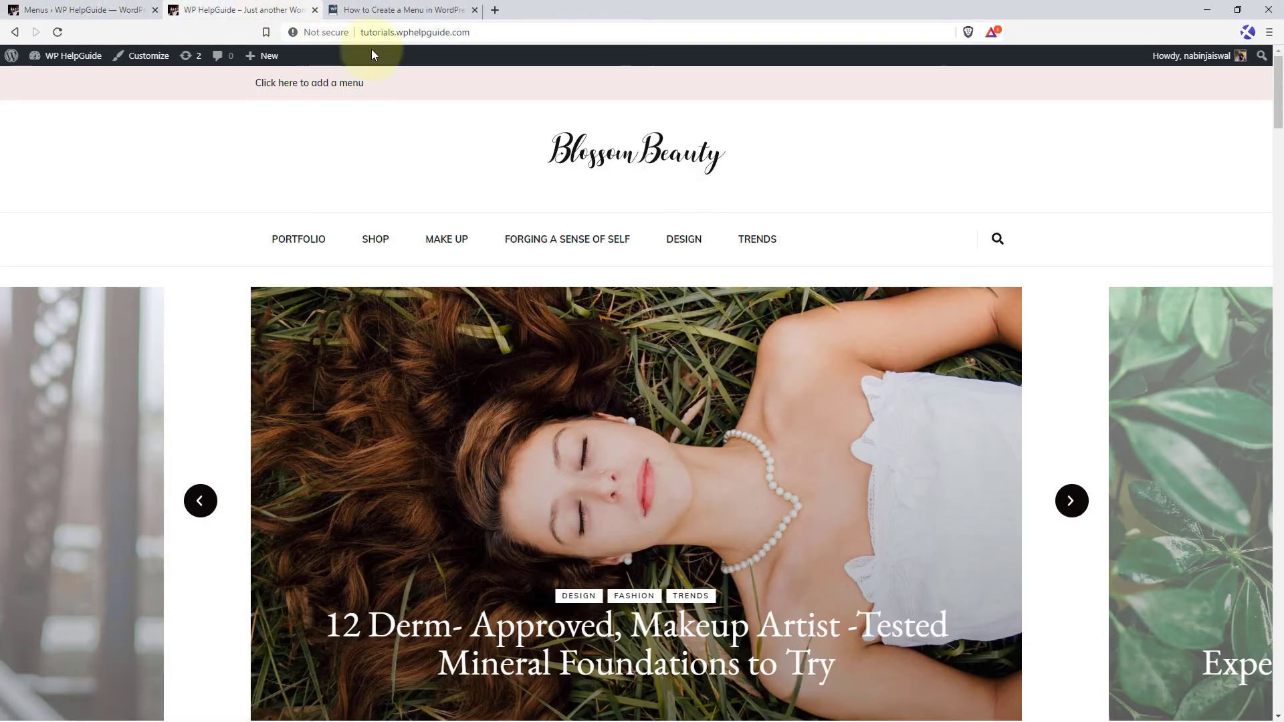
click(434, 31)
right_click(435, 32)
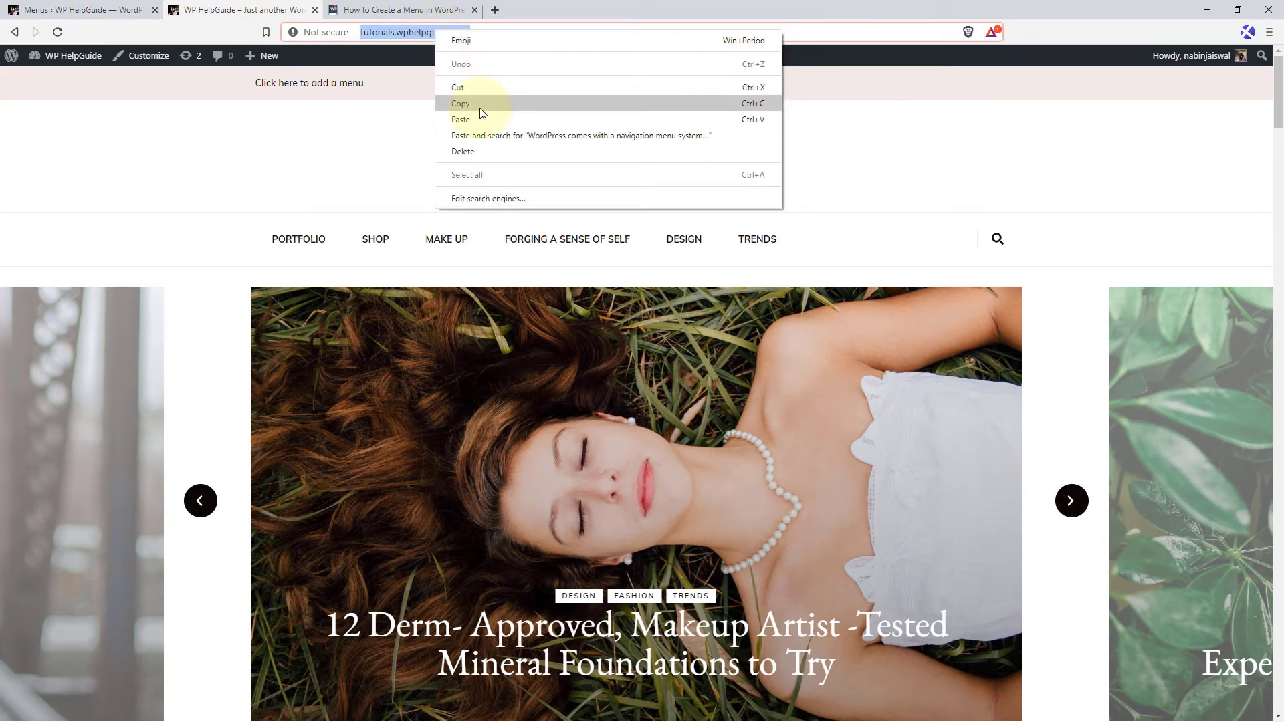
click(481, 106)
click(93, 9)
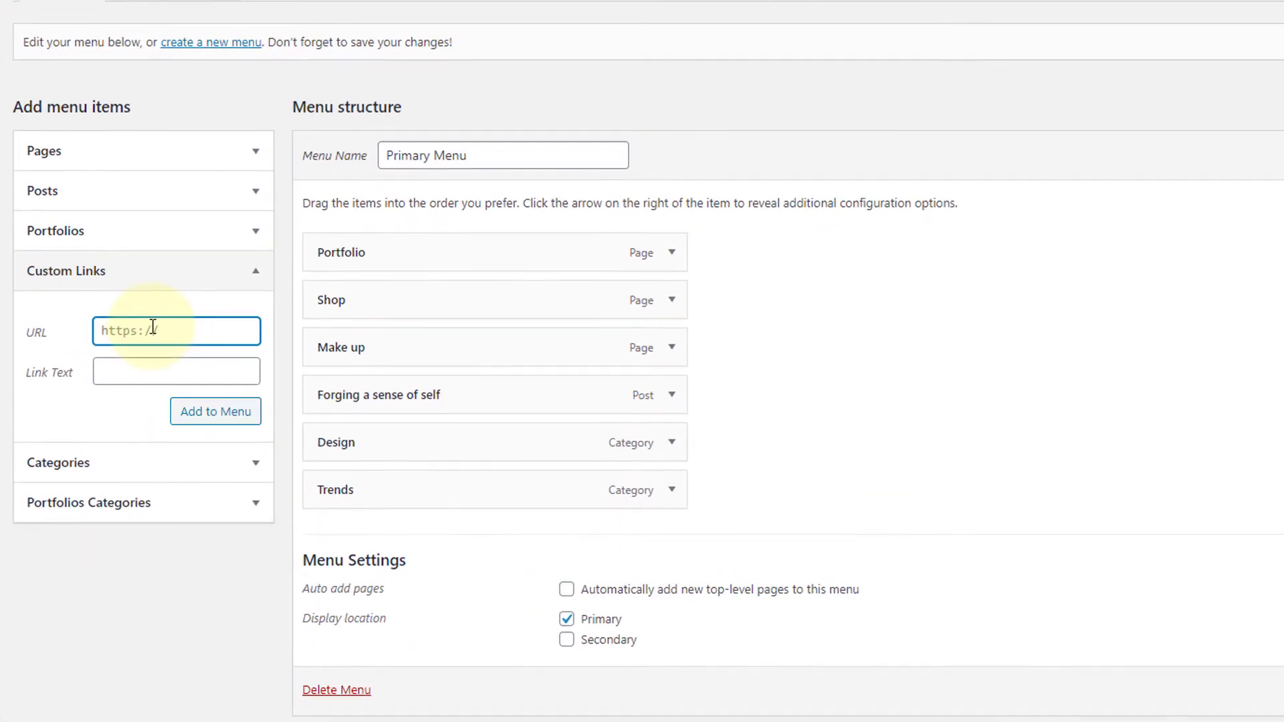
right_click(151, 327)
click(215, 467)
click(125, 373)
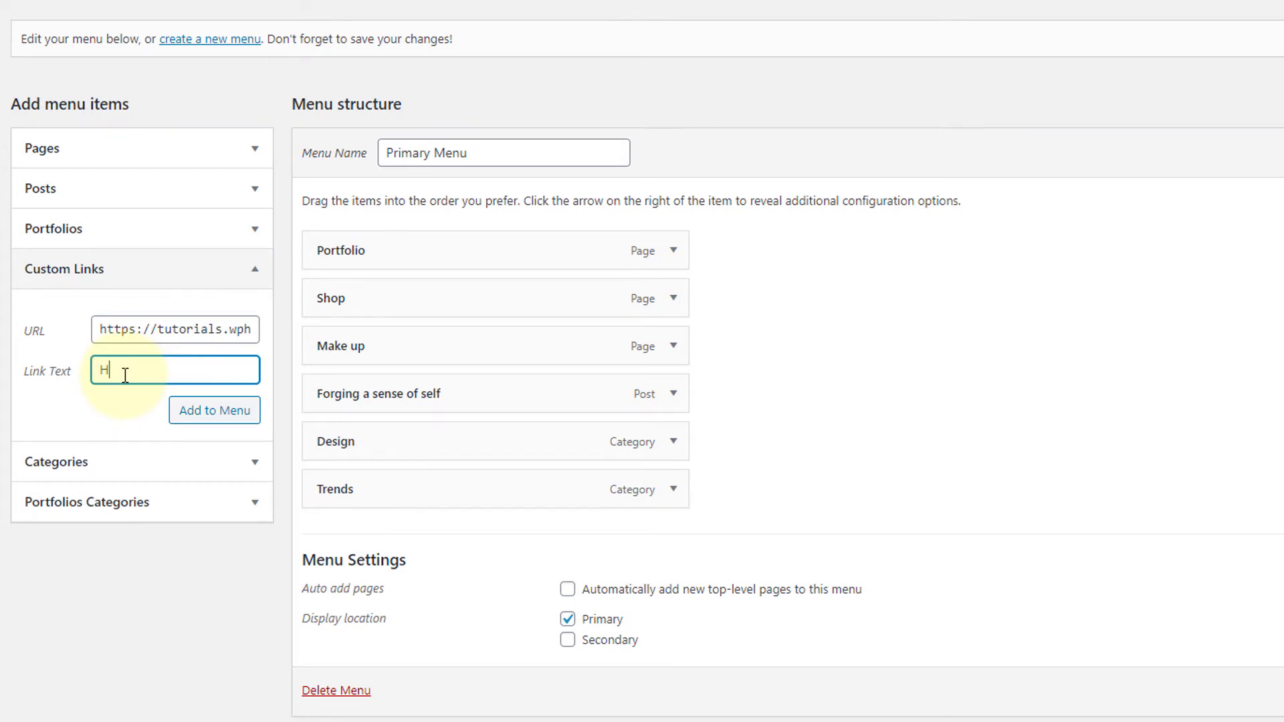
text(Home)
click(204, 410)
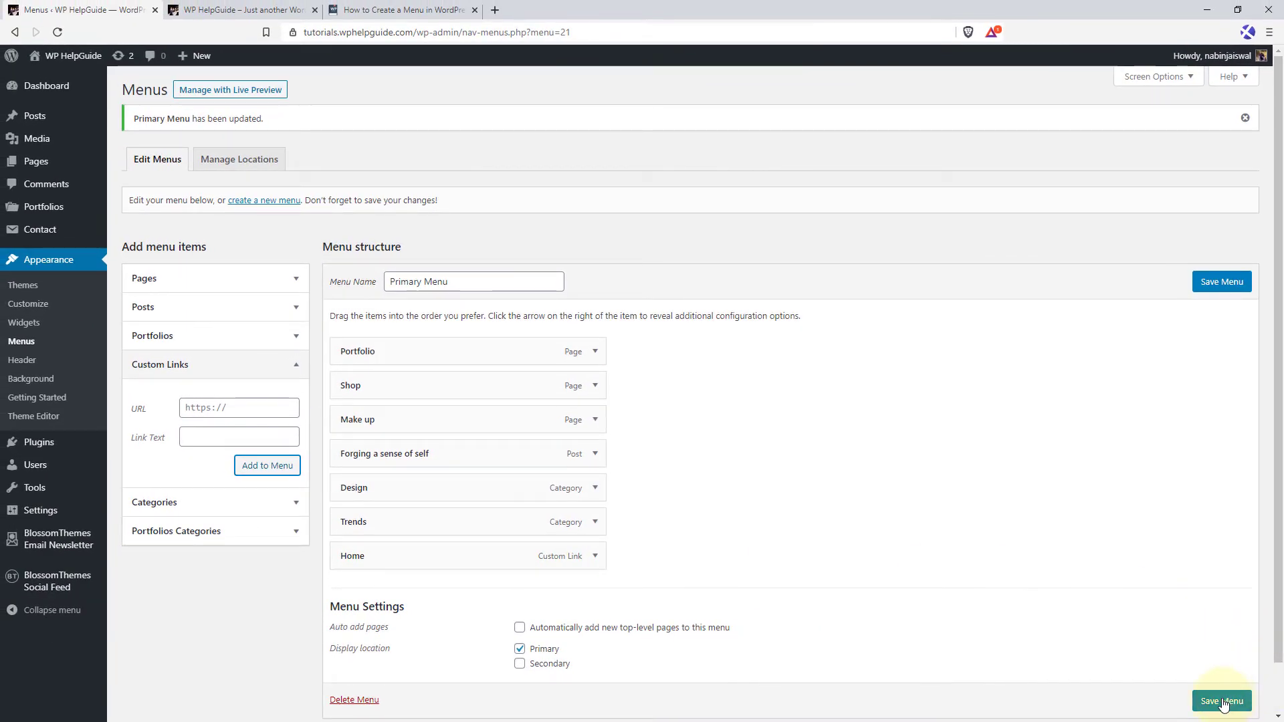
Step: Save Primary Menu and reload the site's front page to check the Home link
click(1223, 702)
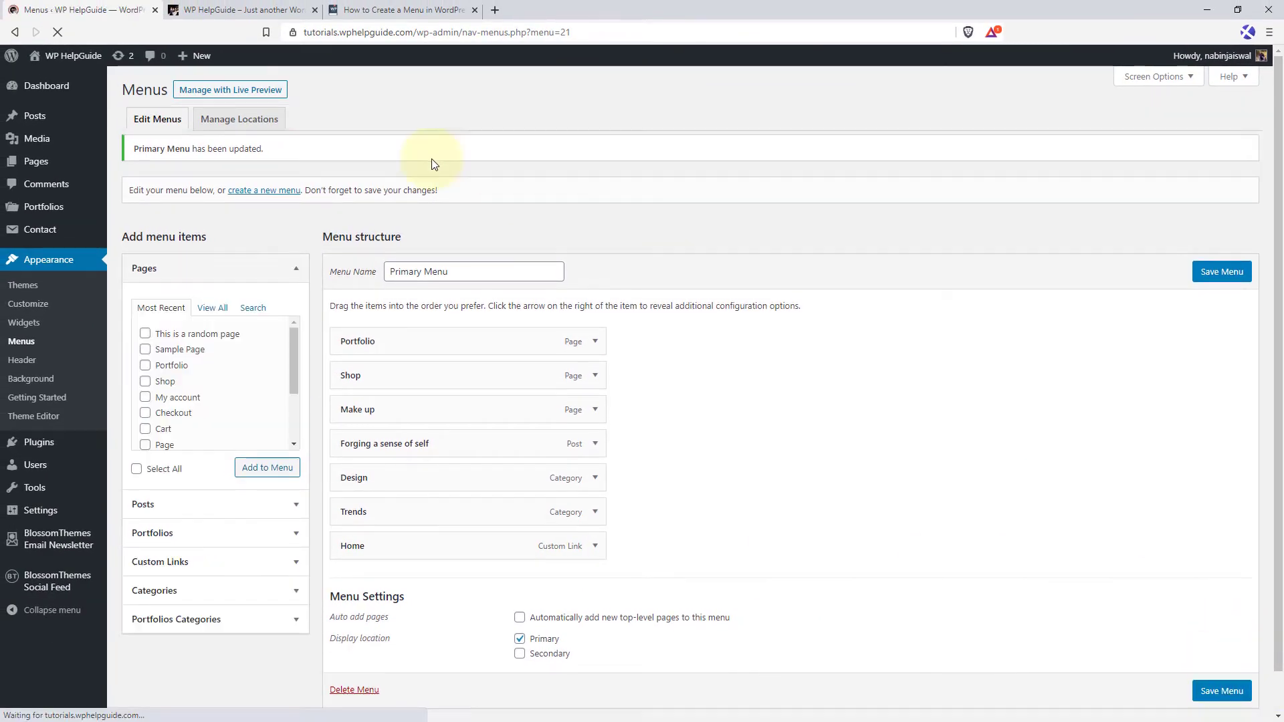
click(241, 10)
click(58, 32)
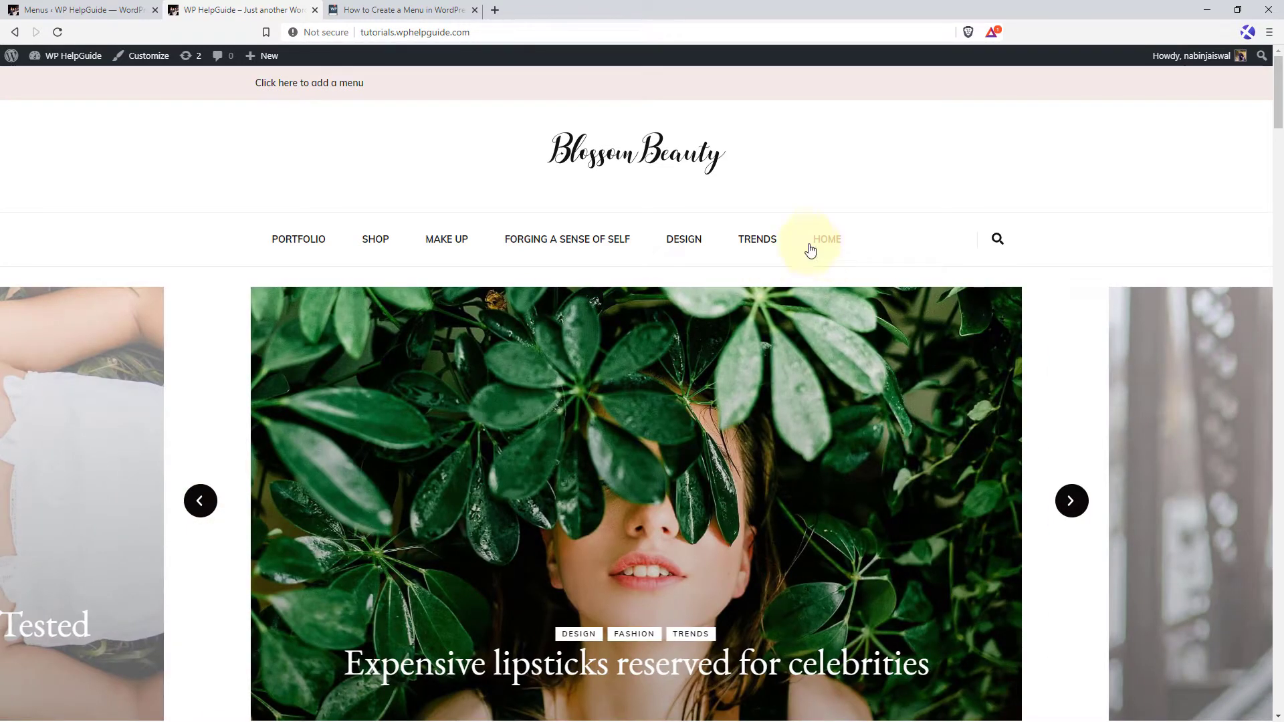
Step: Reorder the Primary Menu items to Home, Design, Trends, Portfolio, Make up, Shop, Forging a sense of self
click(93, 10)
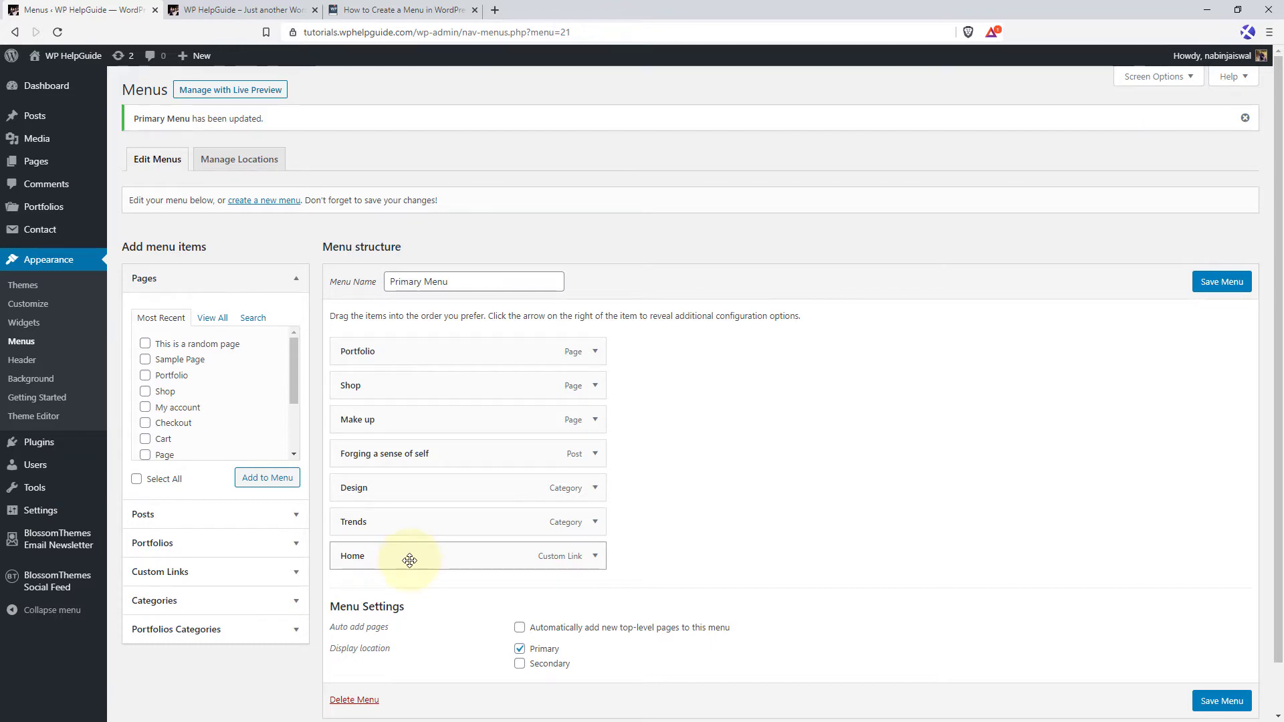
drag(411, 559, 406, 351)
drag(375, 521, 415, 388)
drag(374, 555, 384, 419)
drag(375, 522, 369, 495)
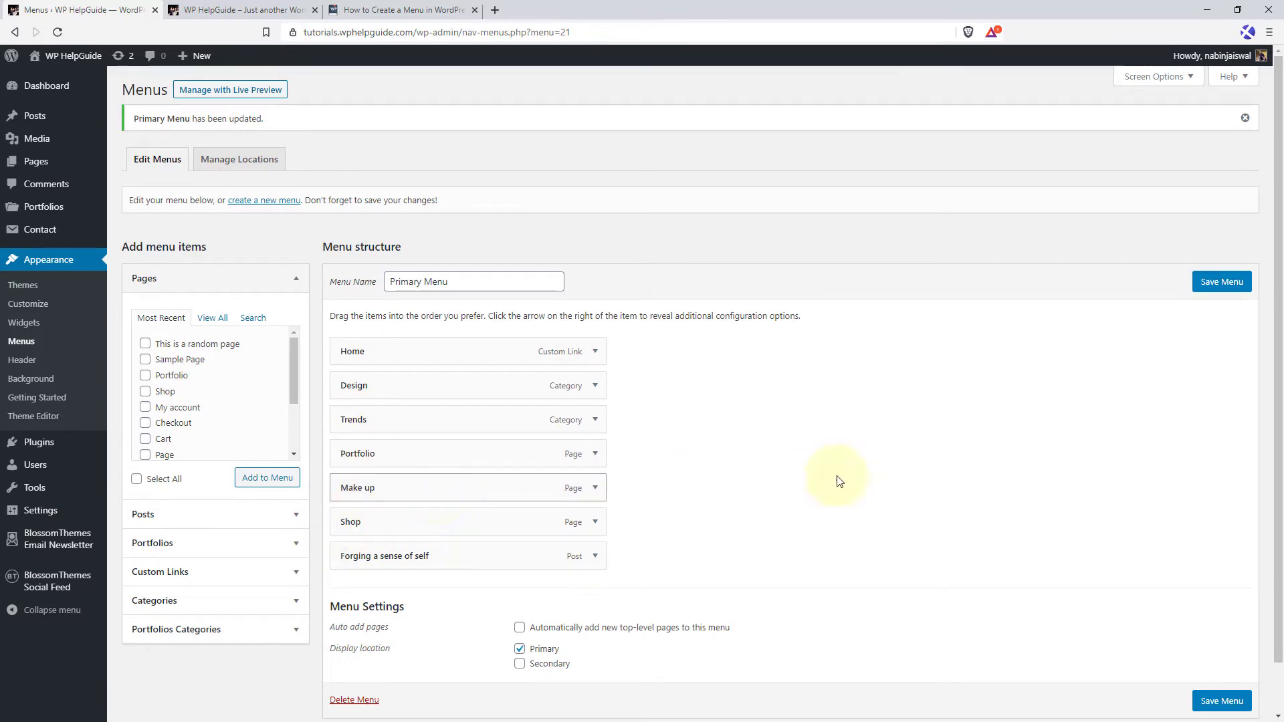
Step: Save the reordered menu and reload the front page to check the new item order
click(1223, 703)
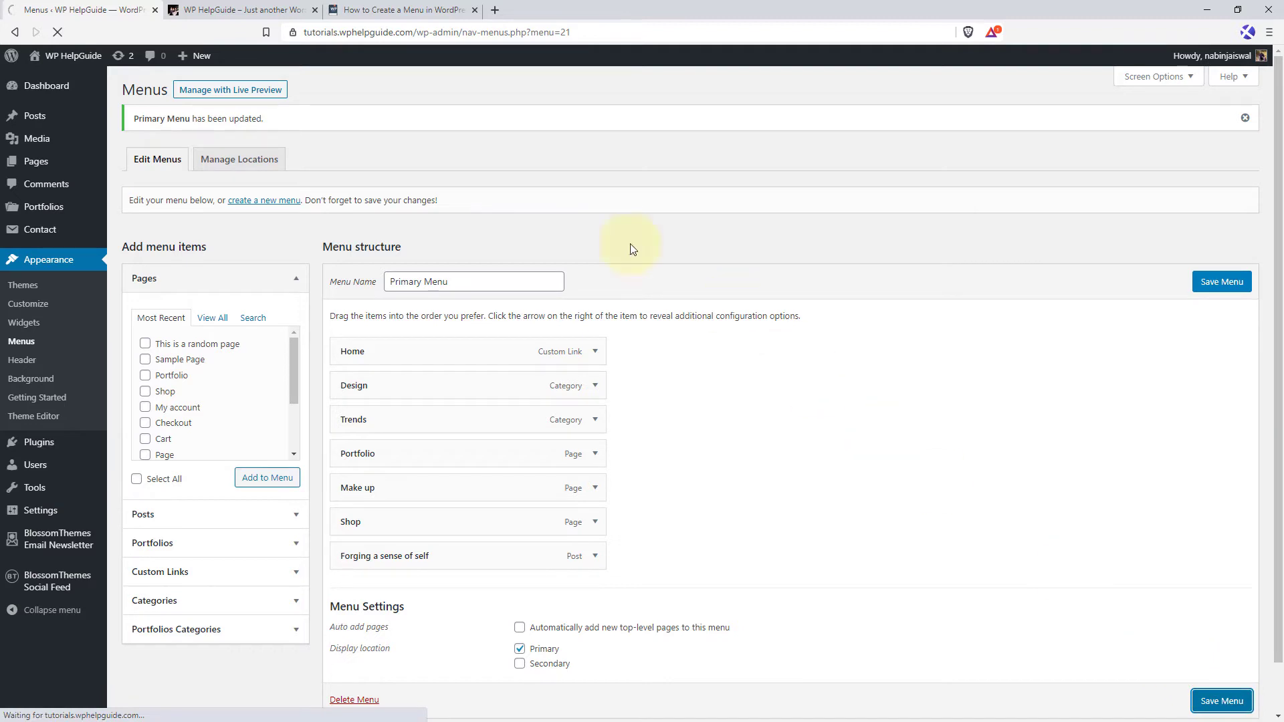
click(258, 10)
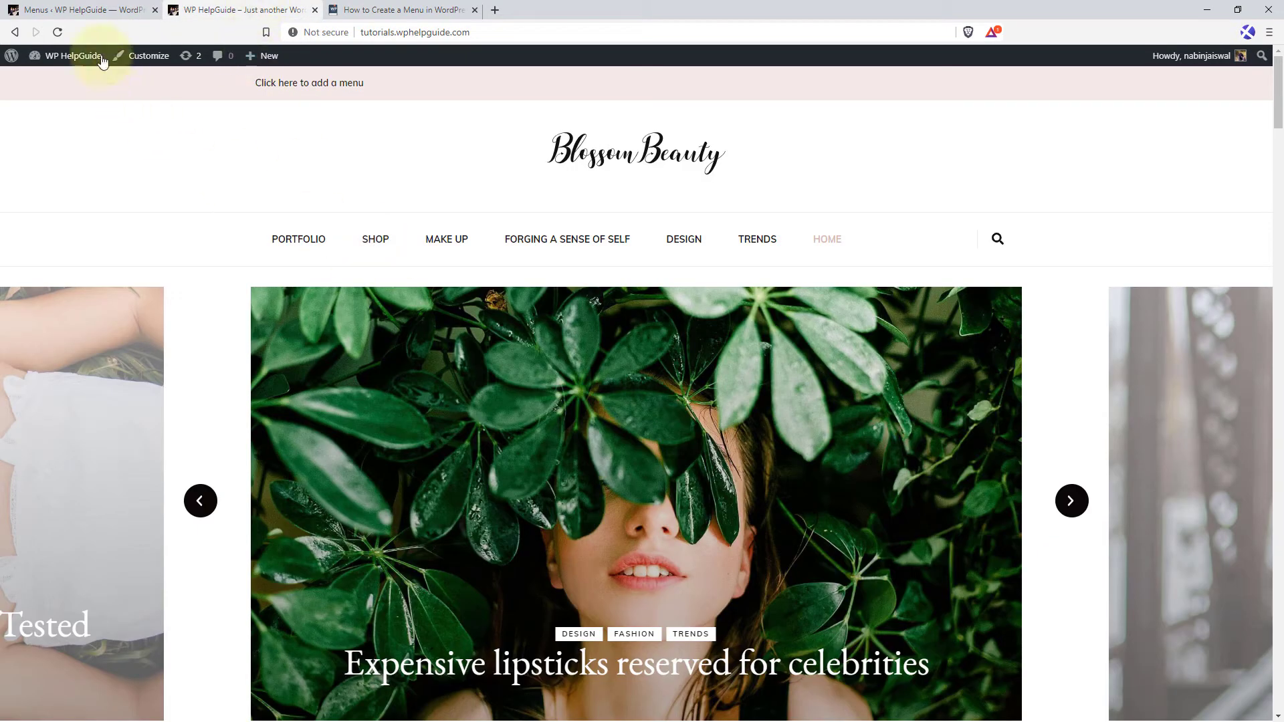
click(58, 31)
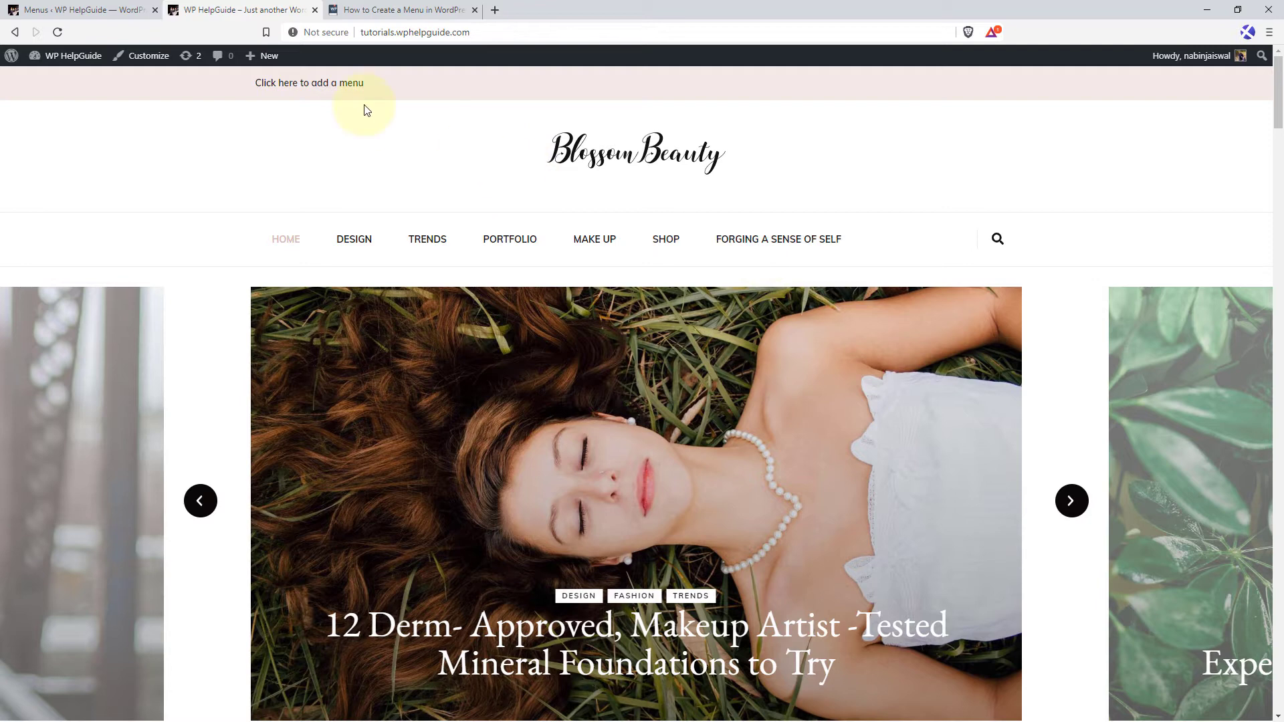
Step: Nest Portfolio and Make up as sub items of Trends, and Shop as a sub item of Make up
click(117, 13)
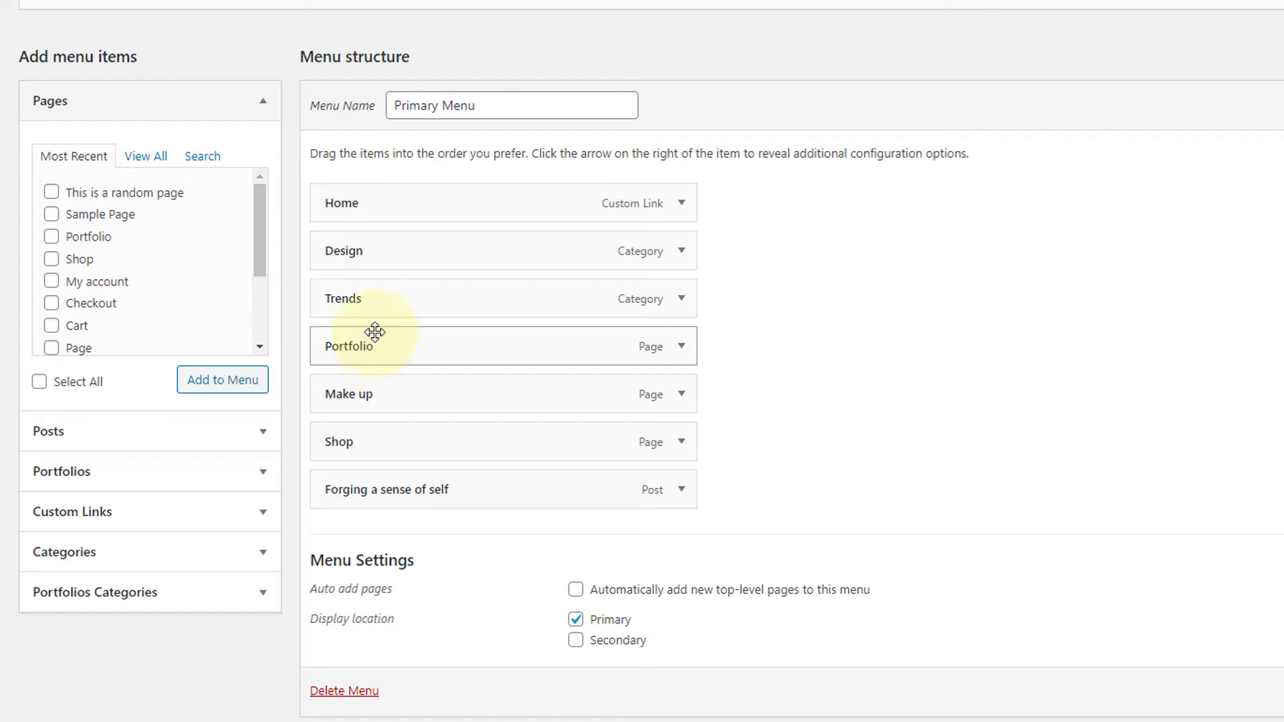
drag(365, 348, 393, 349)
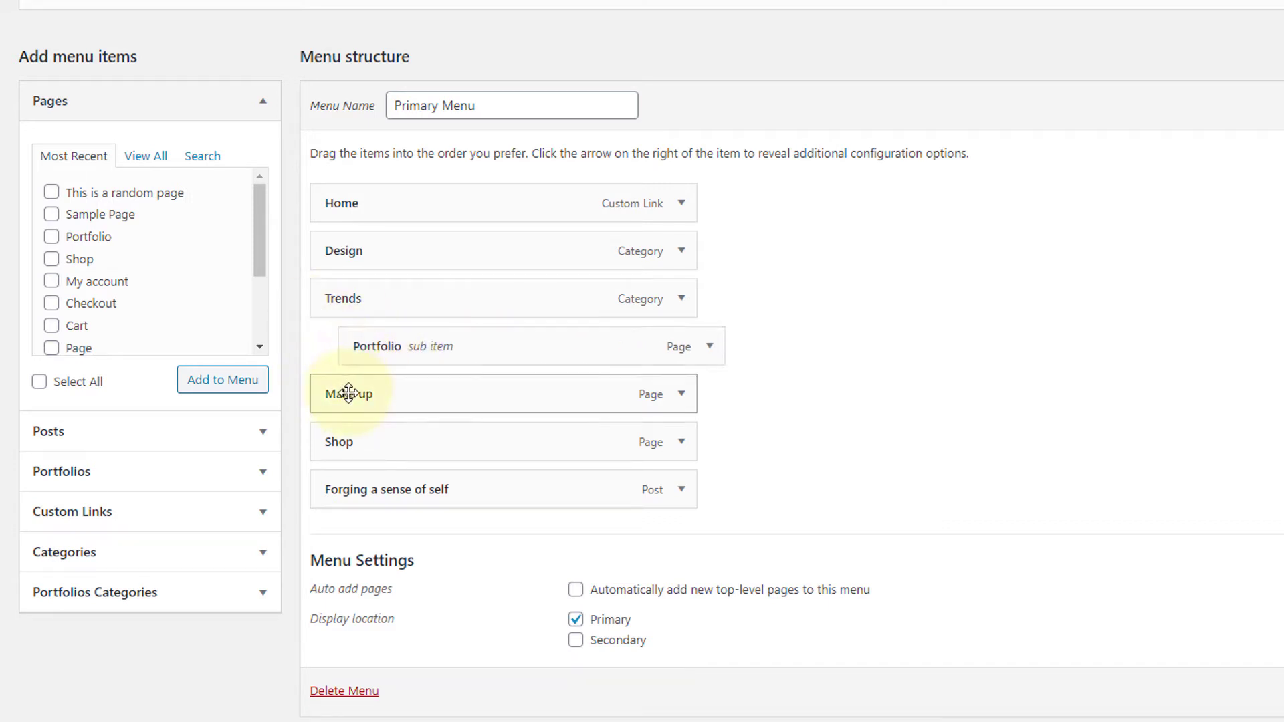
drag(342, 394, 365, 394)
drag(365, 395, 404, 396)
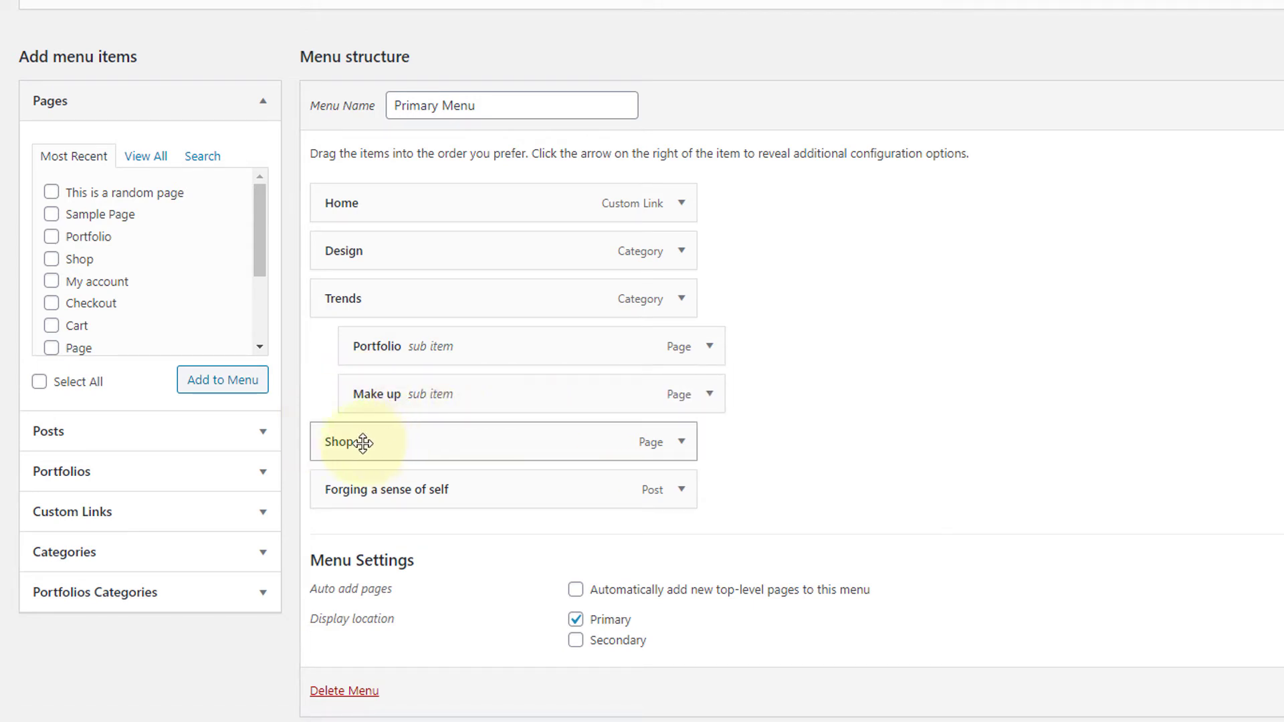
drag(335, 438, 408, 440)
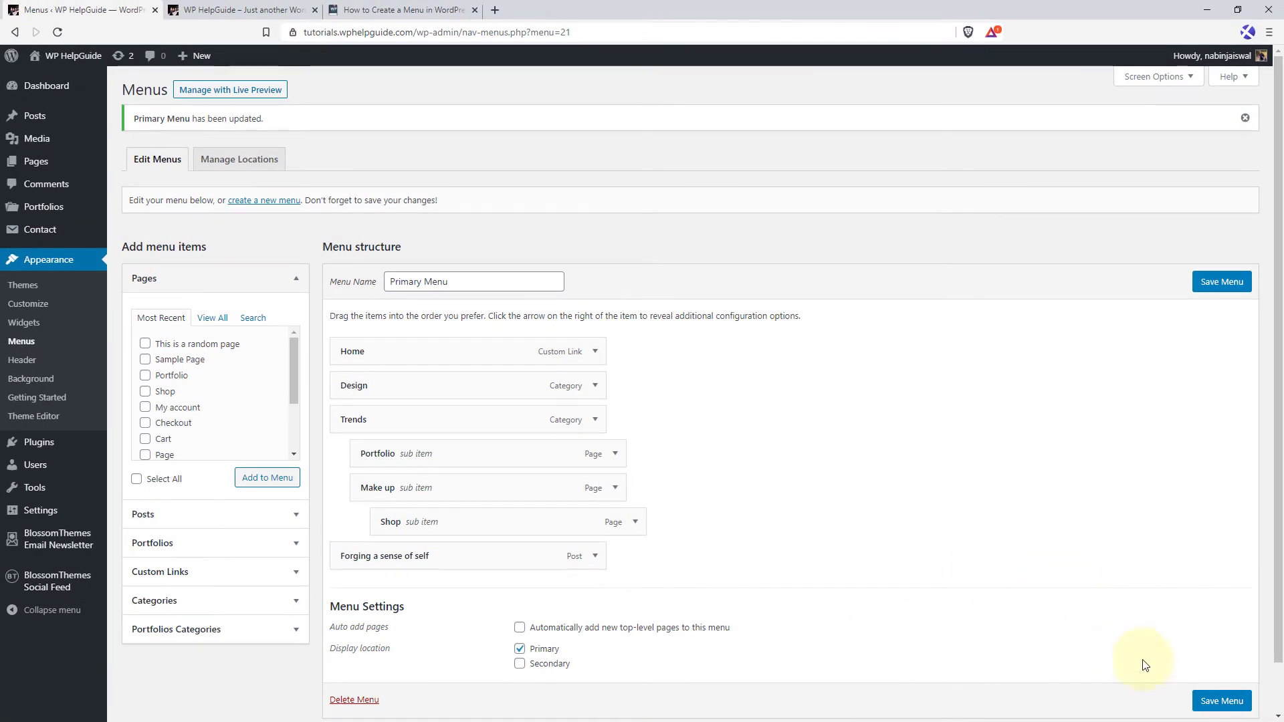
Step: Save the nested menu and check the Trends and Make up submenus on the reloaded front page
click(1221, 702)
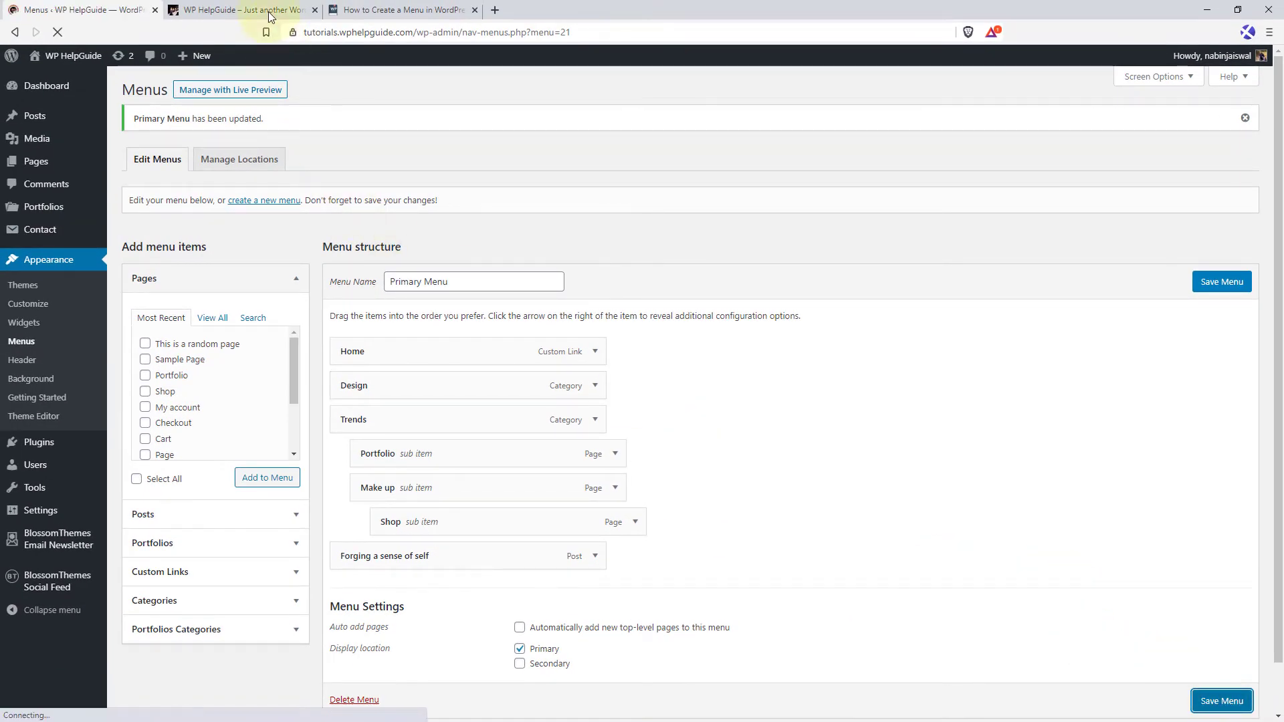
click(244, 9)
click(58, 32)
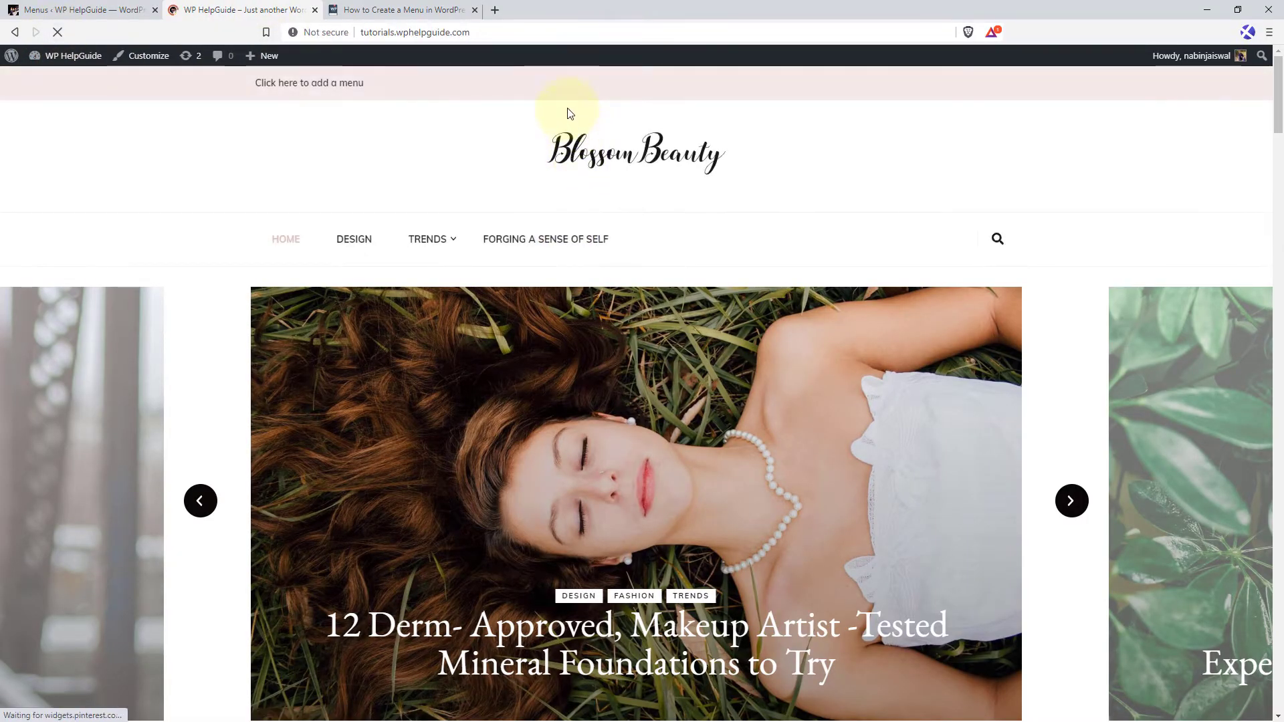
mouse_move(456, 245)
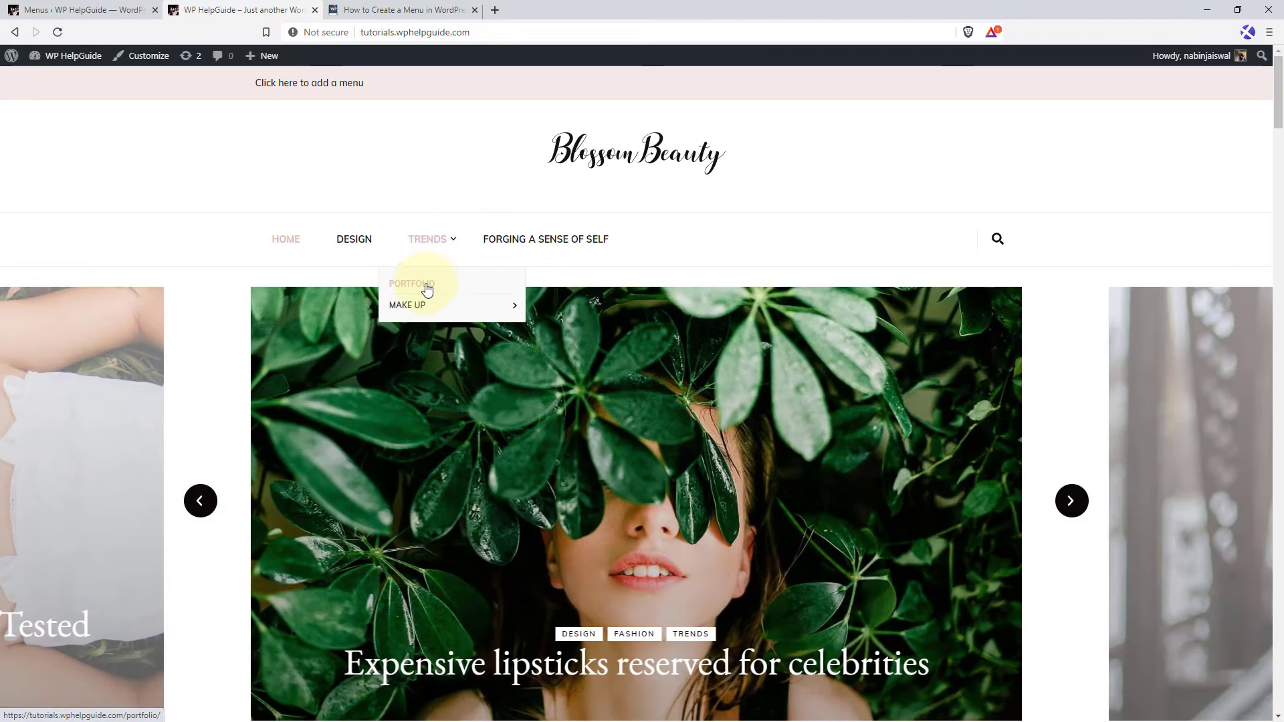
mouse_move(418, 308)
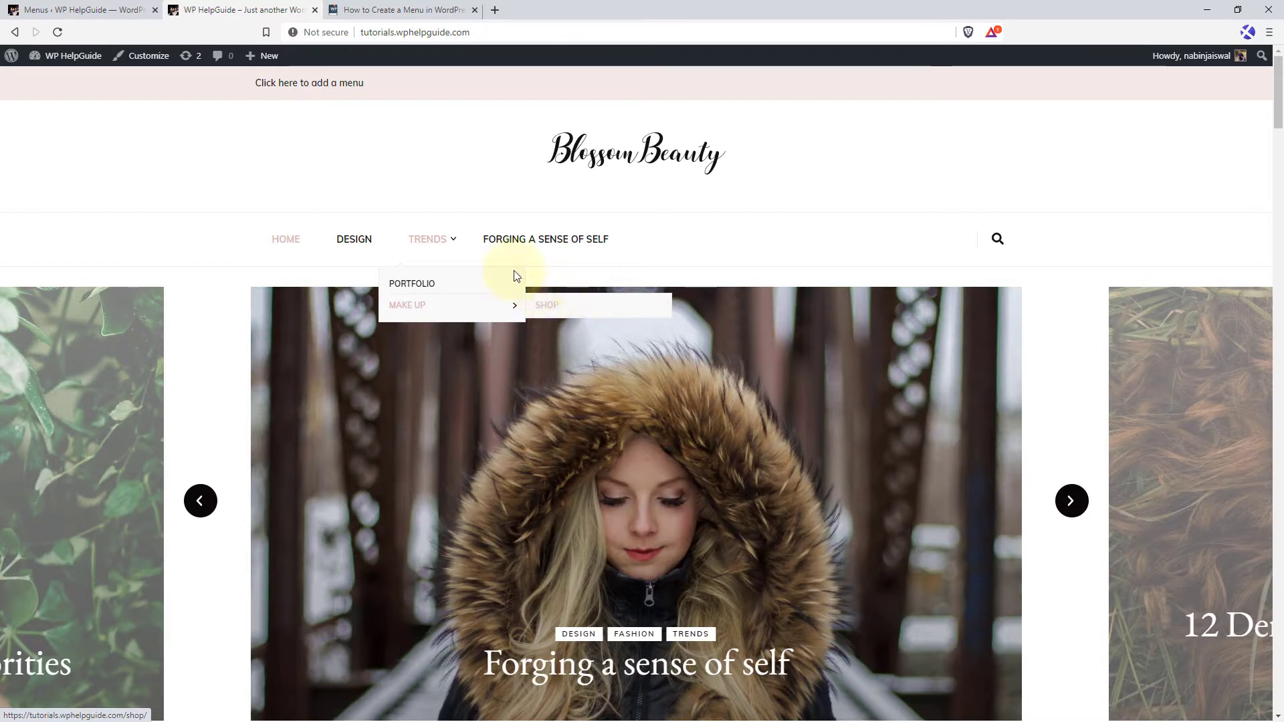
Step: Return to the menu editor and change the Home item's navigation label to Homepage
click(72, 8)
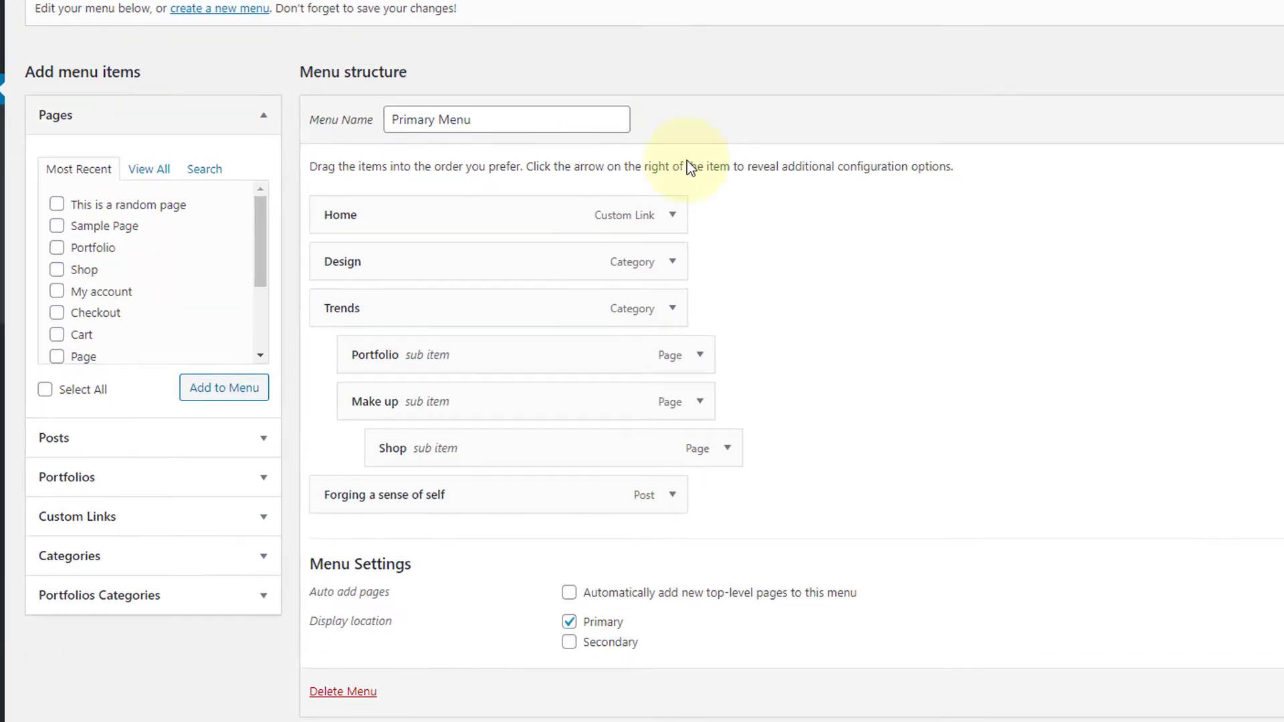
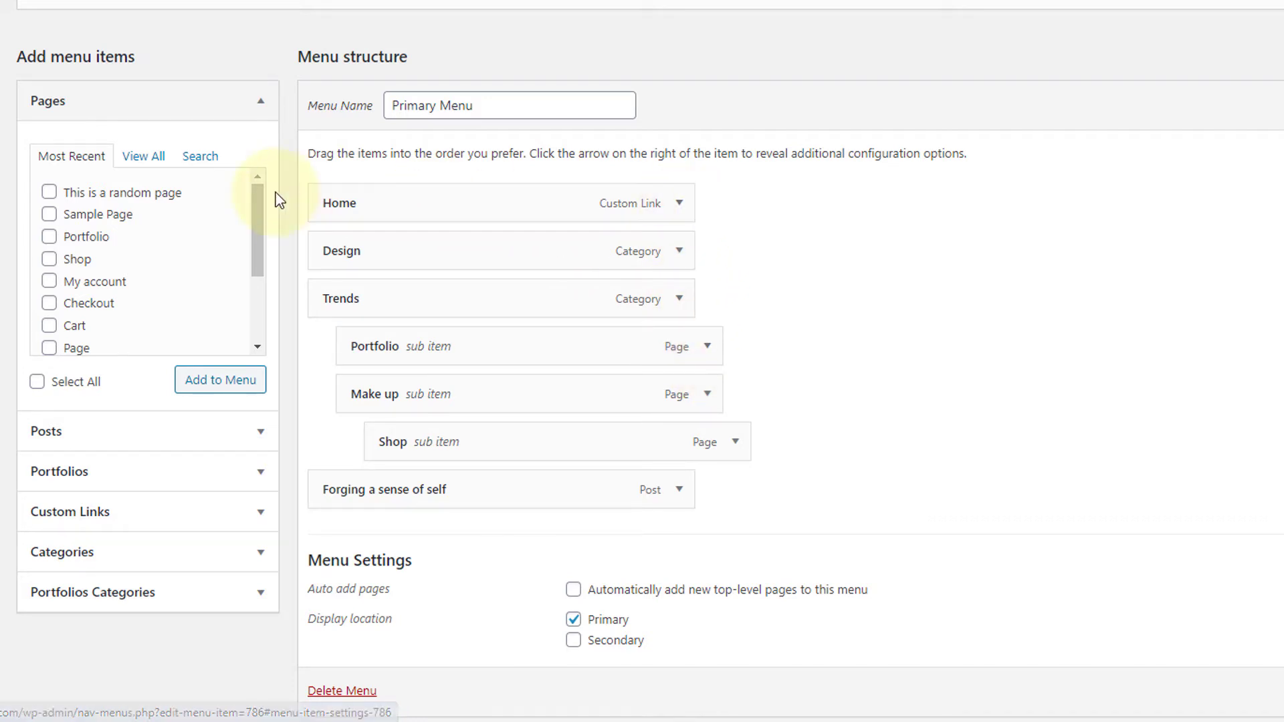
click(677, 209)
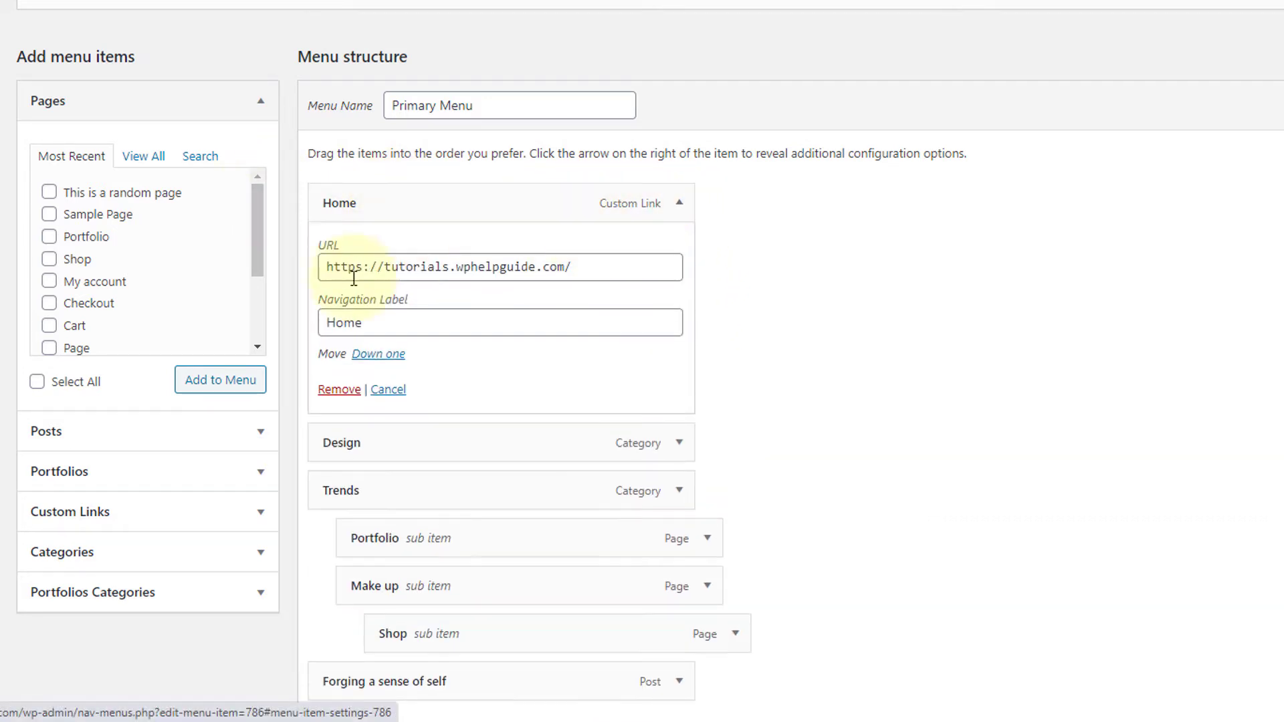
click(375, 323)
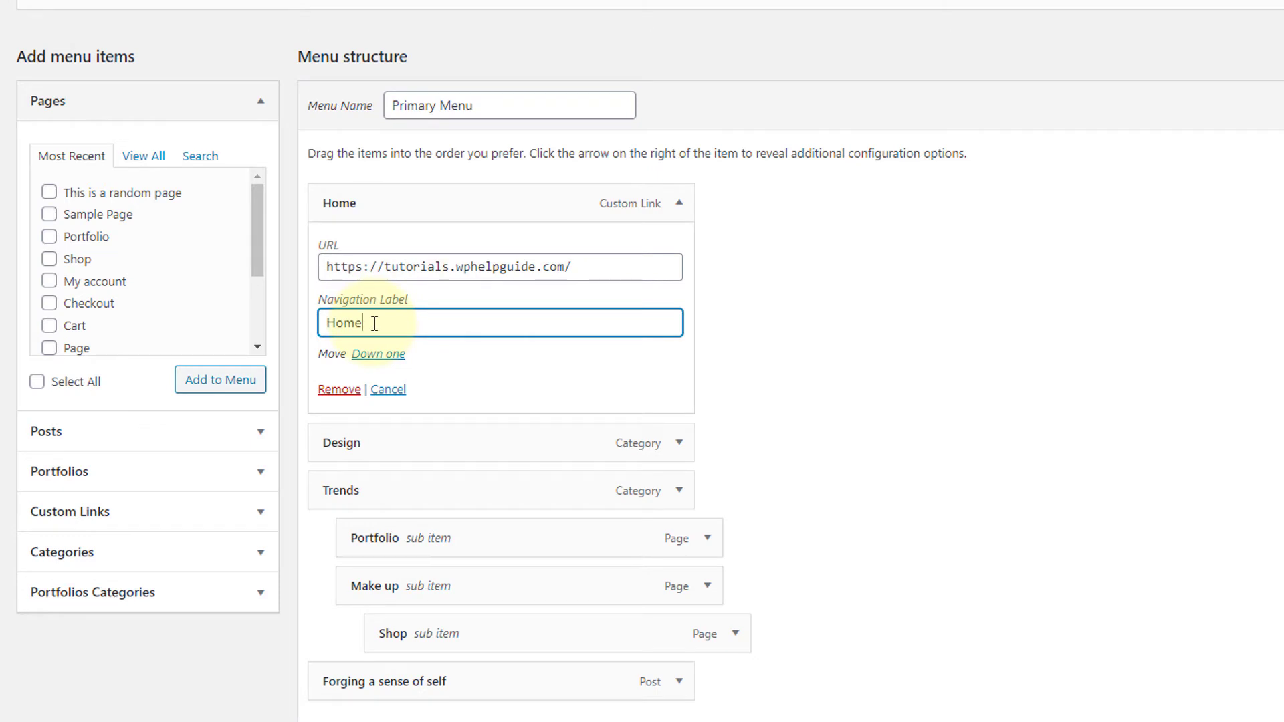
text(page)
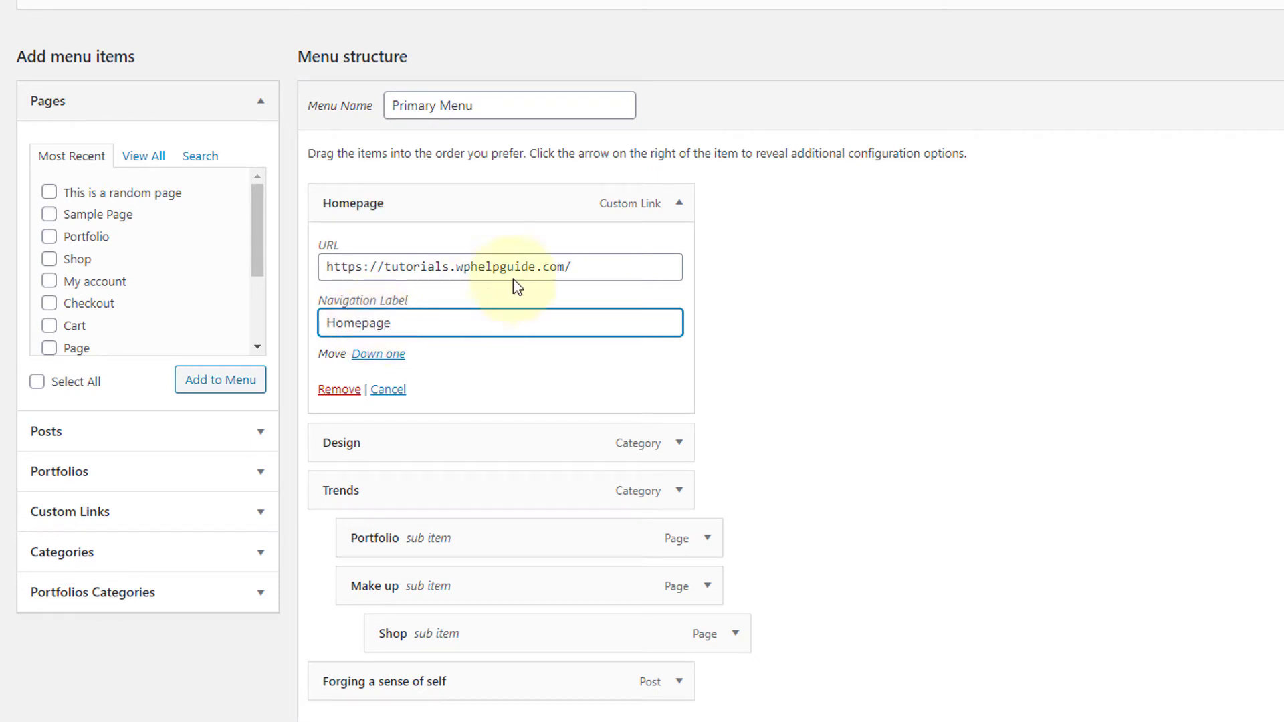
click(679, 202)
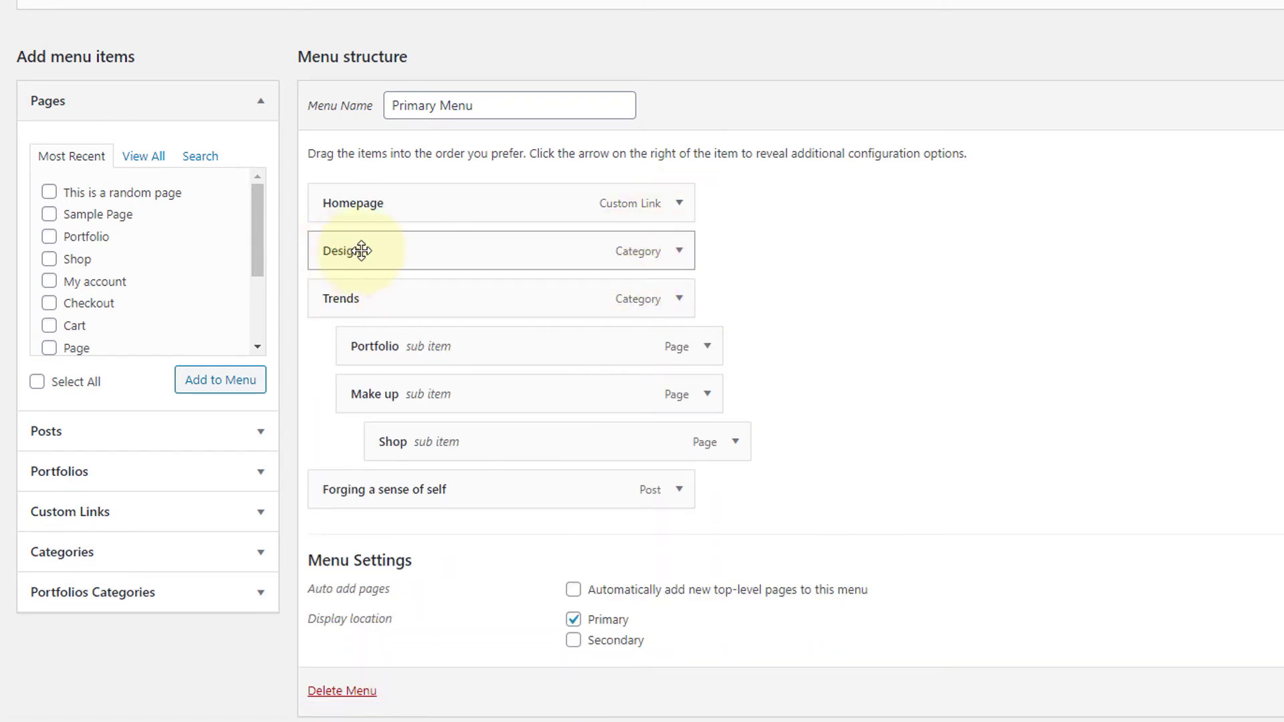
Step: Change the Design item's navigation label to Designs
click(691, 257)
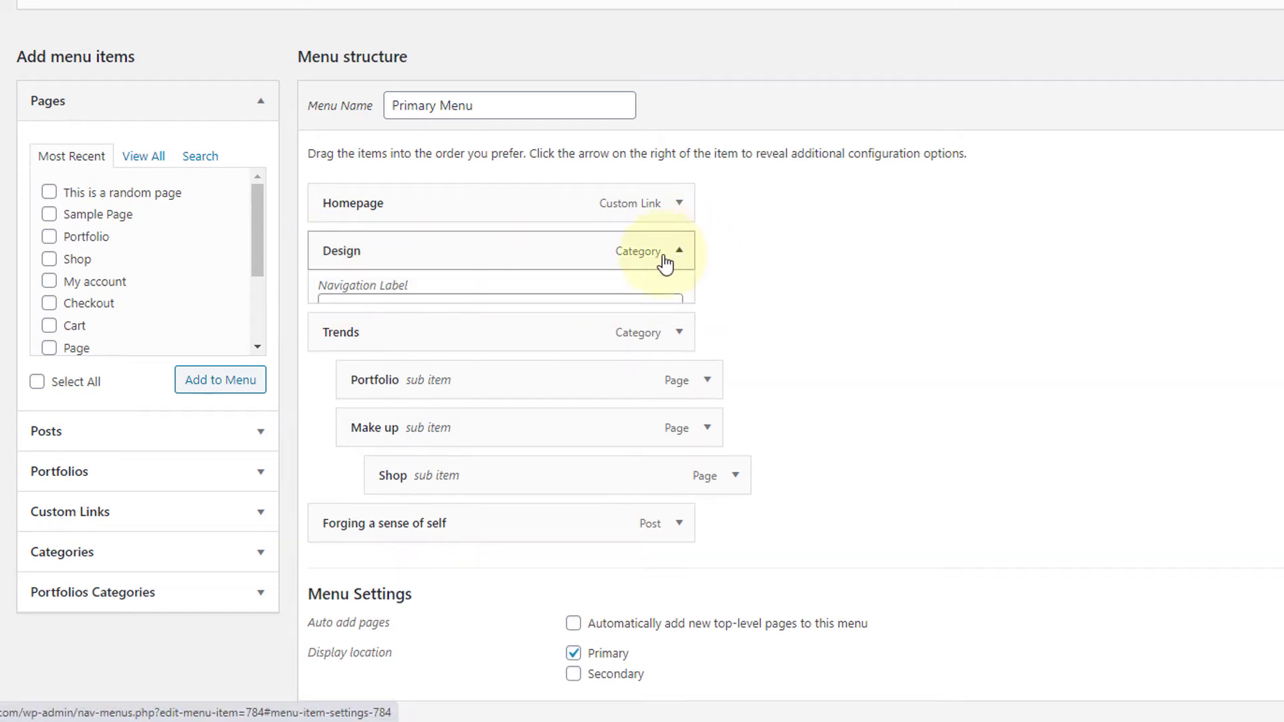
click(390, 312)
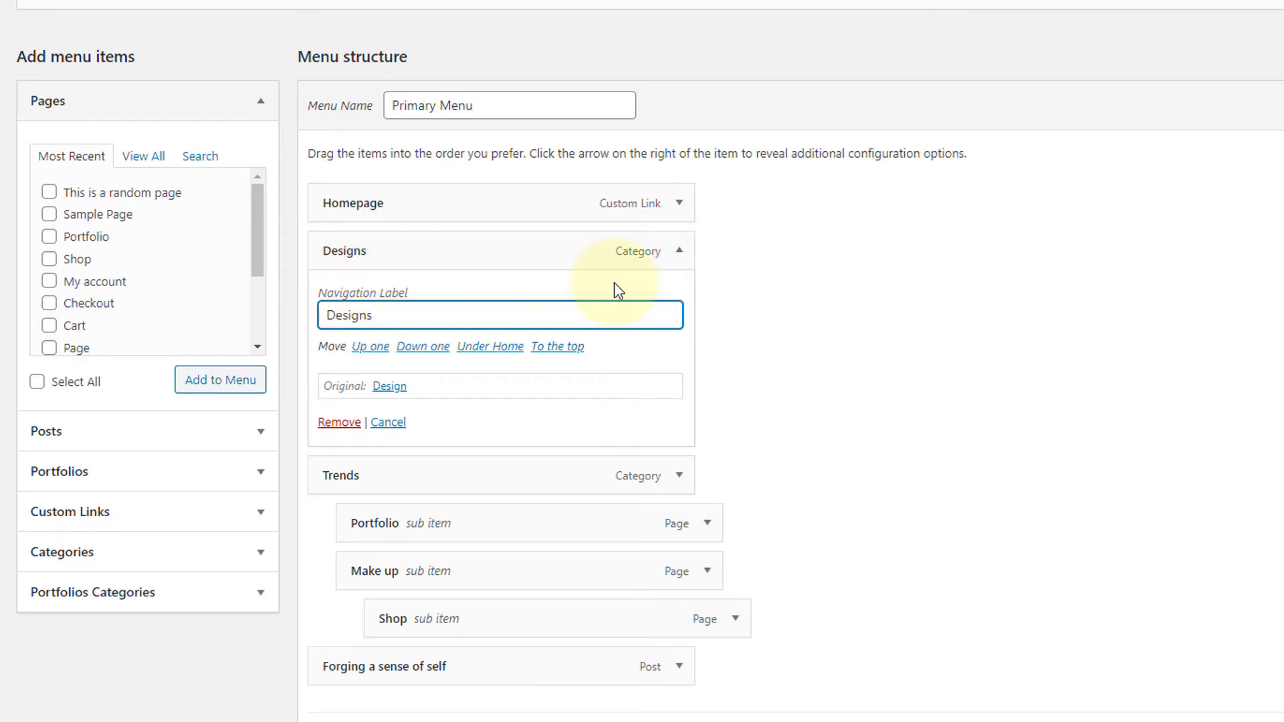
click(679, 253)
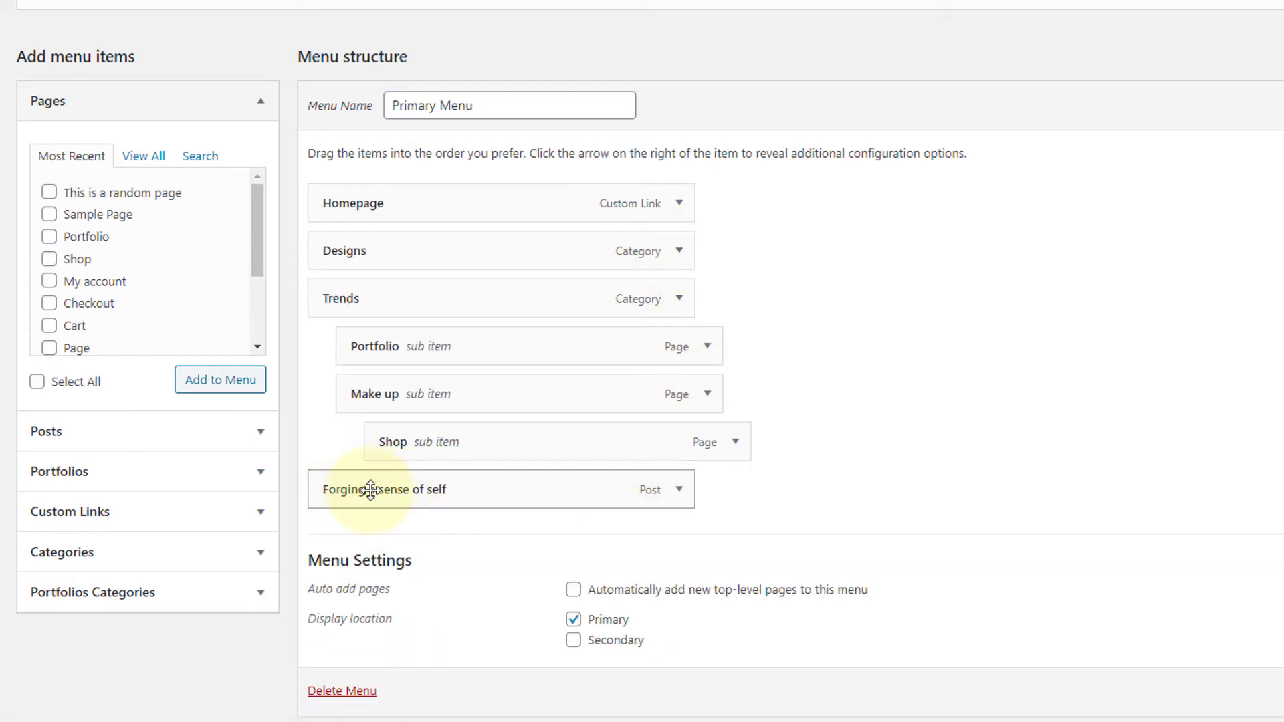
Step: Shorten the navigation label of the "Forging a sense of self" item to "sense of self"
click(677, 491)
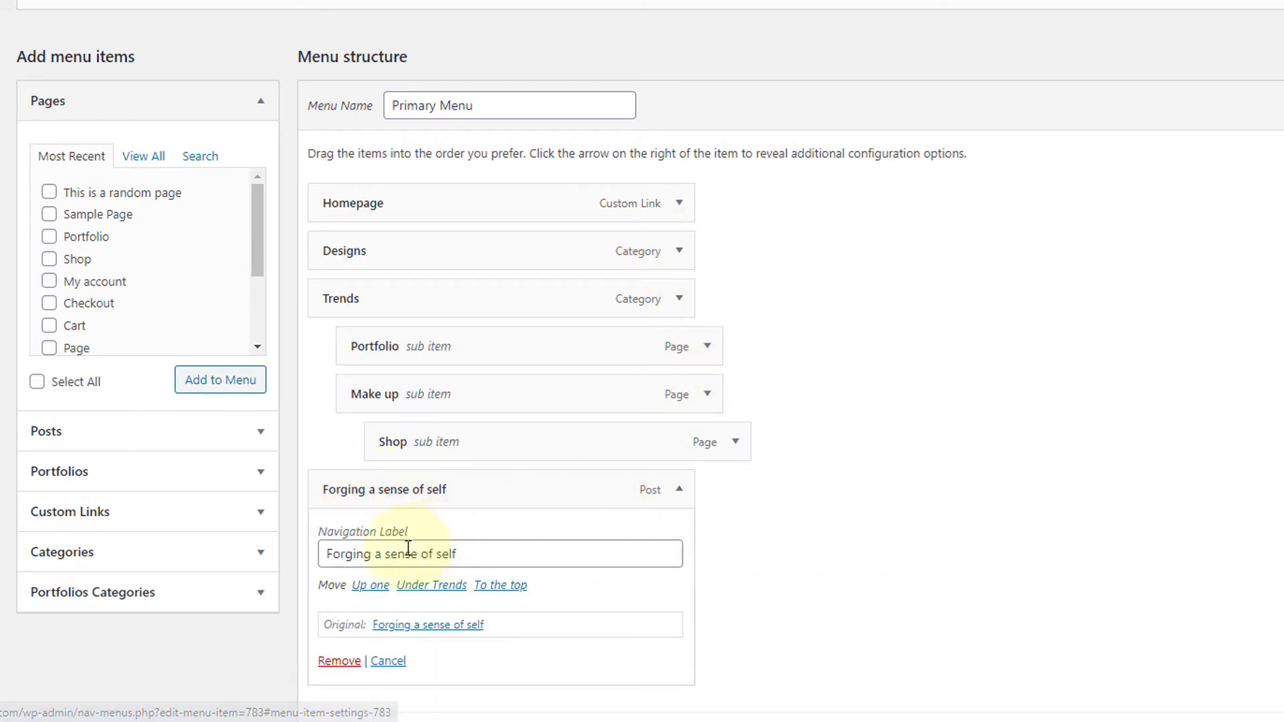
drag(390, 557, 320, 557)
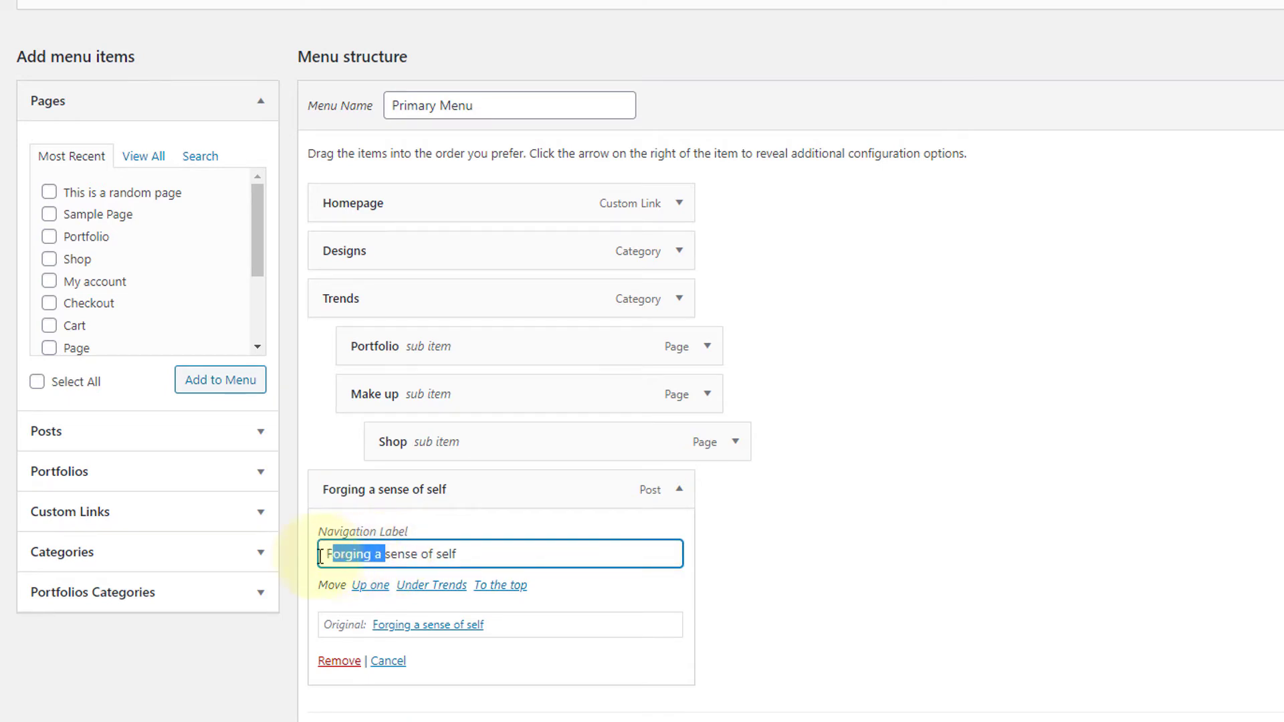
key(BackSpace)
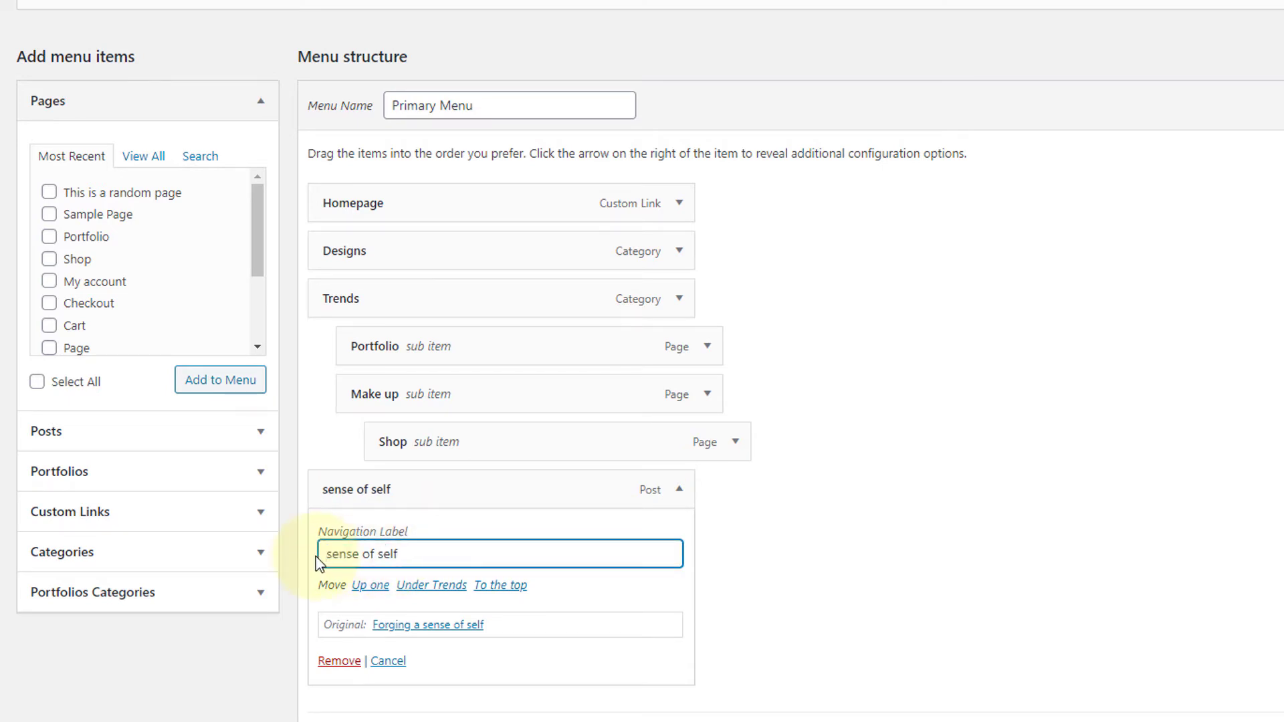
Step: Capitalize the post item's navigation label to "Sense of self" and save Primary Menu
text(S)
key(Delete)
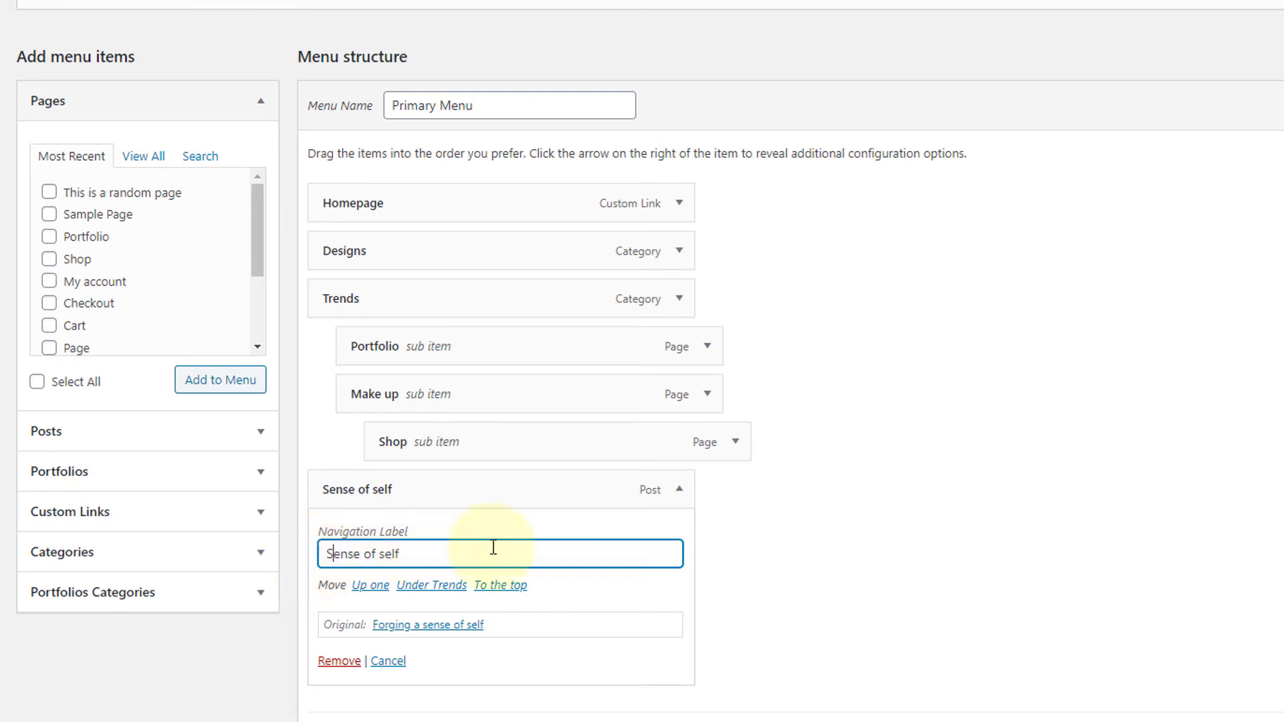
click(679, 489)
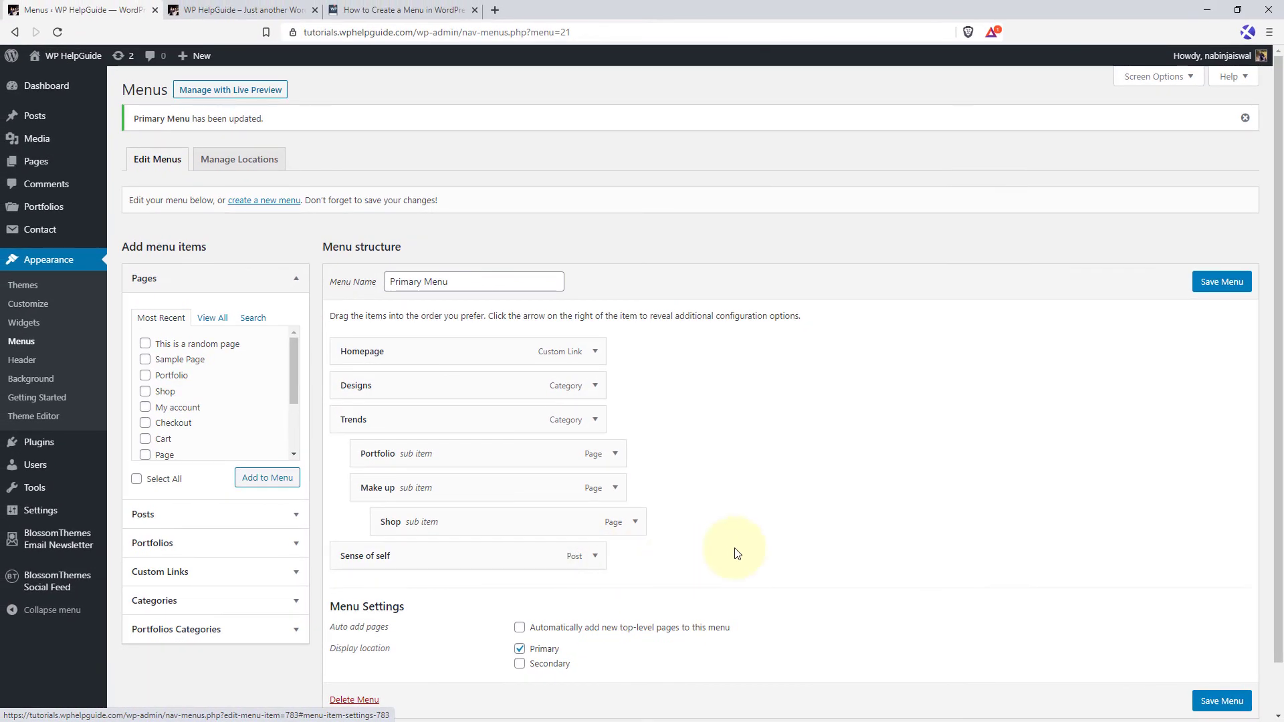
scroll(669, 545, down, 1)
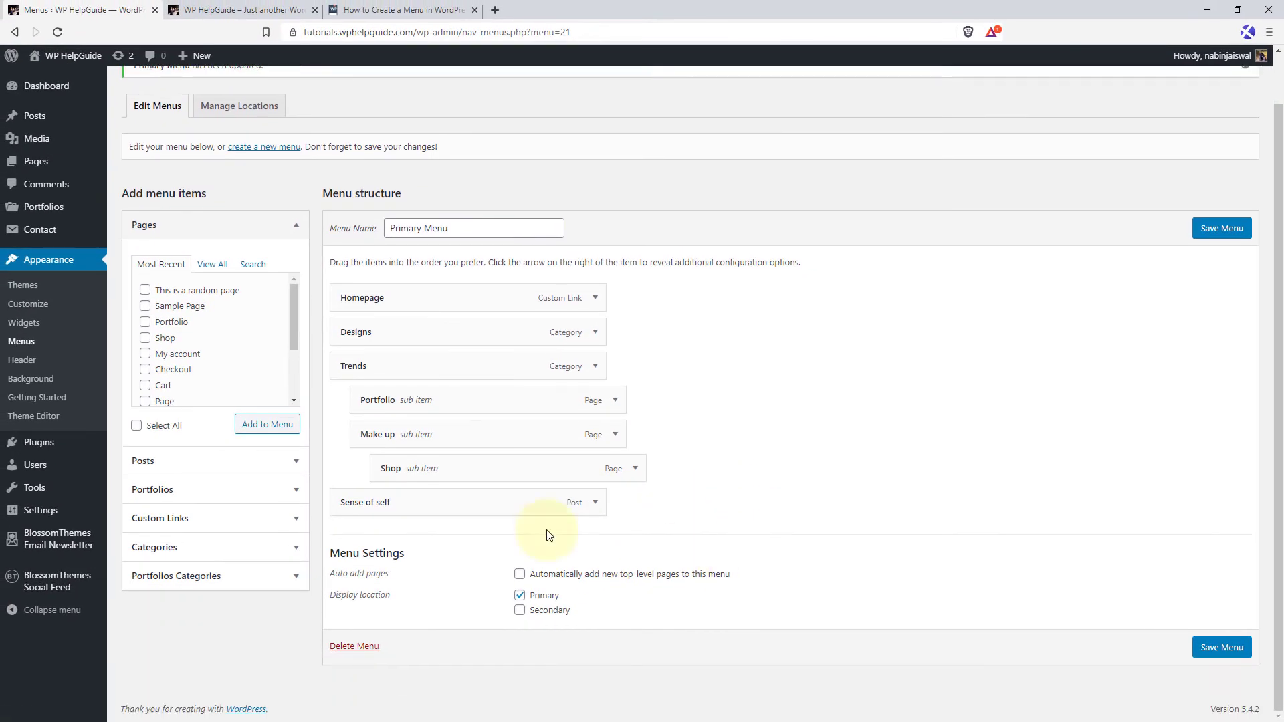
click(1216, 648)
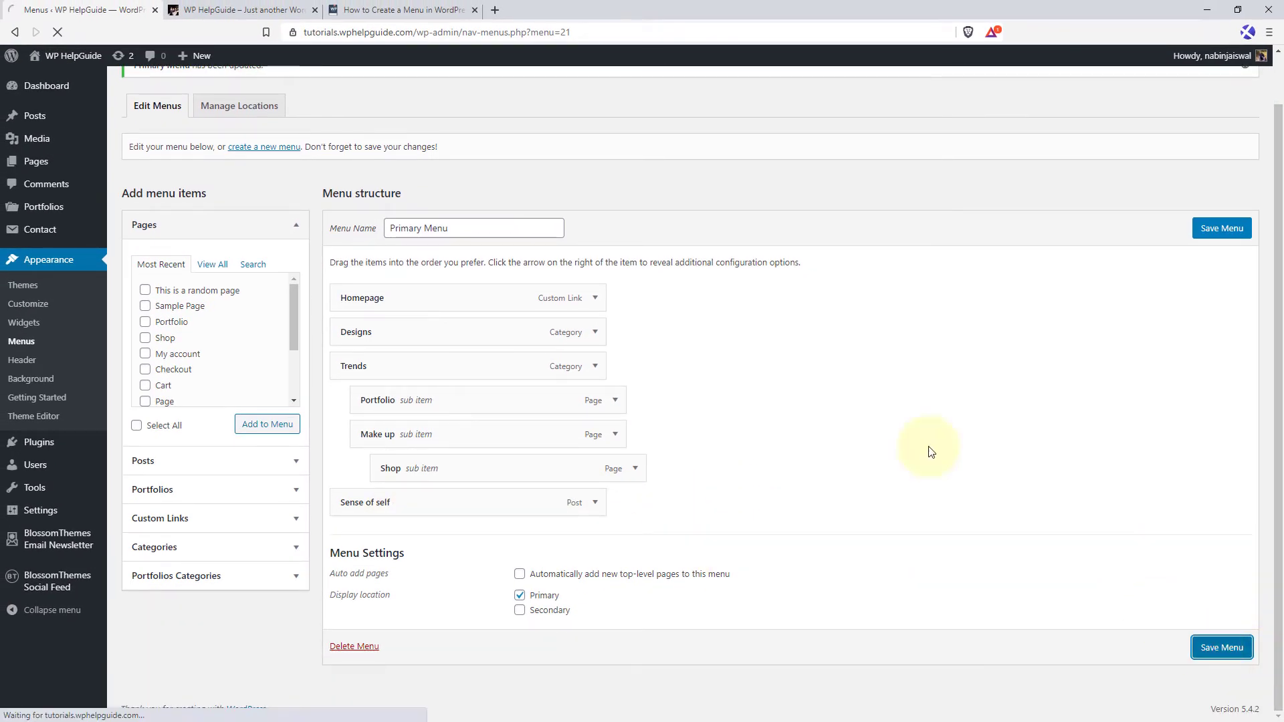
Step: Reload the site's front page and check the relabelled menu by opening the Sense of self post and the Designs category
click(260, 10)
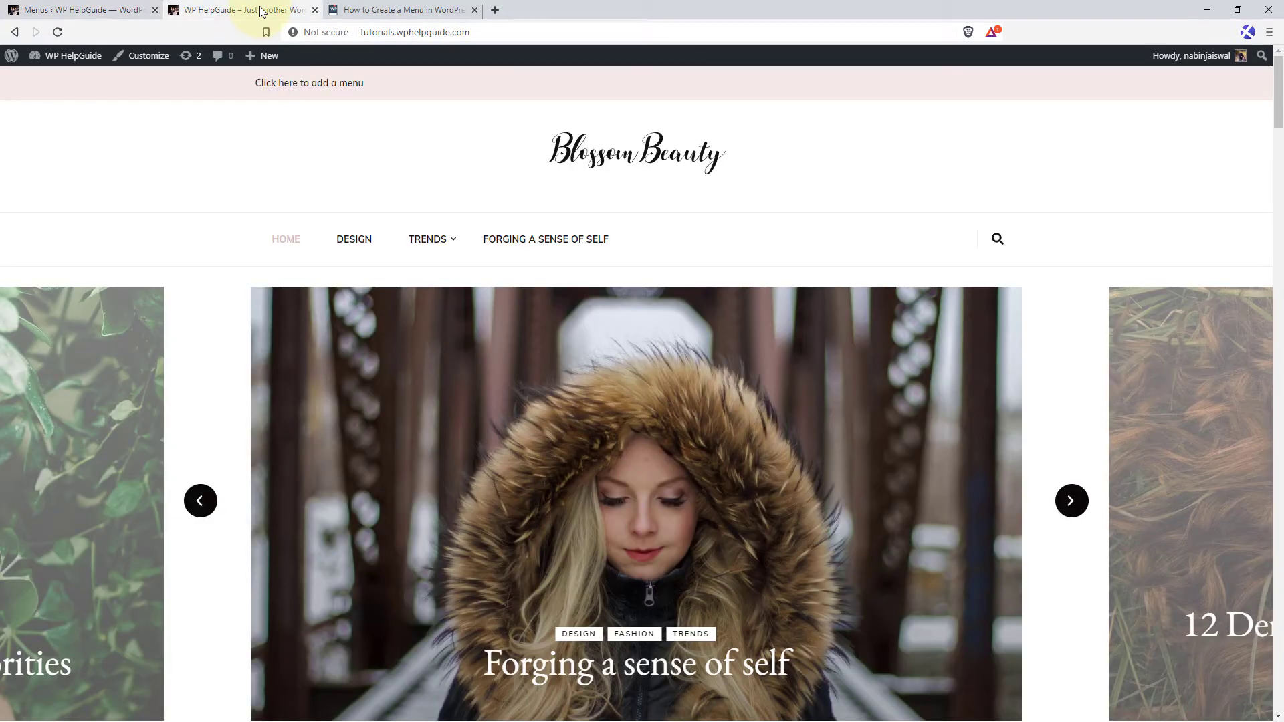
click(57, 32)
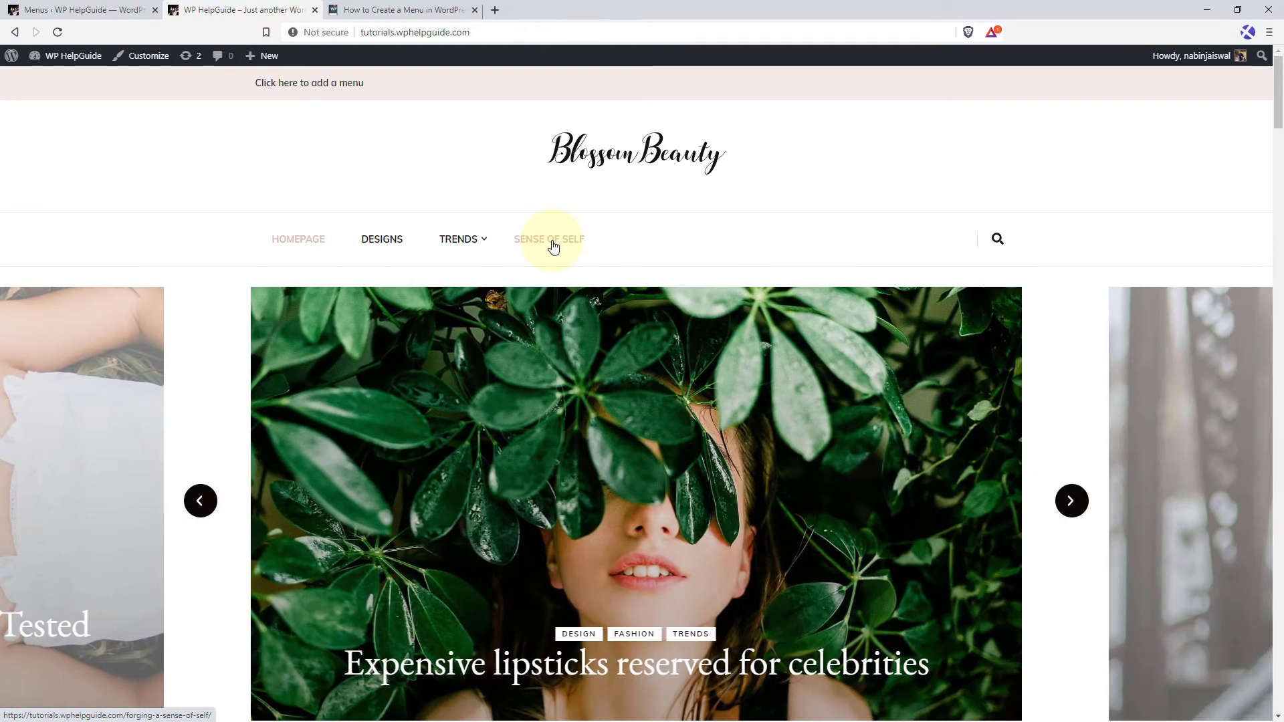
click(553, 247)
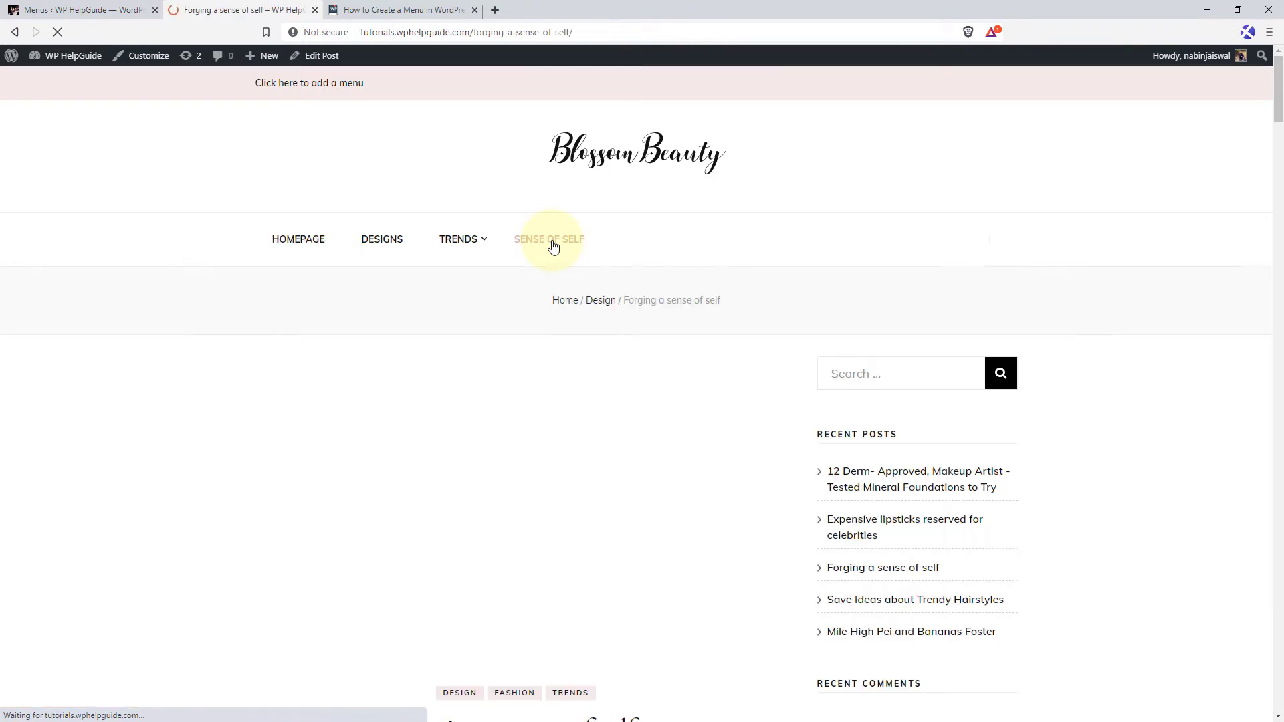
scroll(553, 247, down, 4)
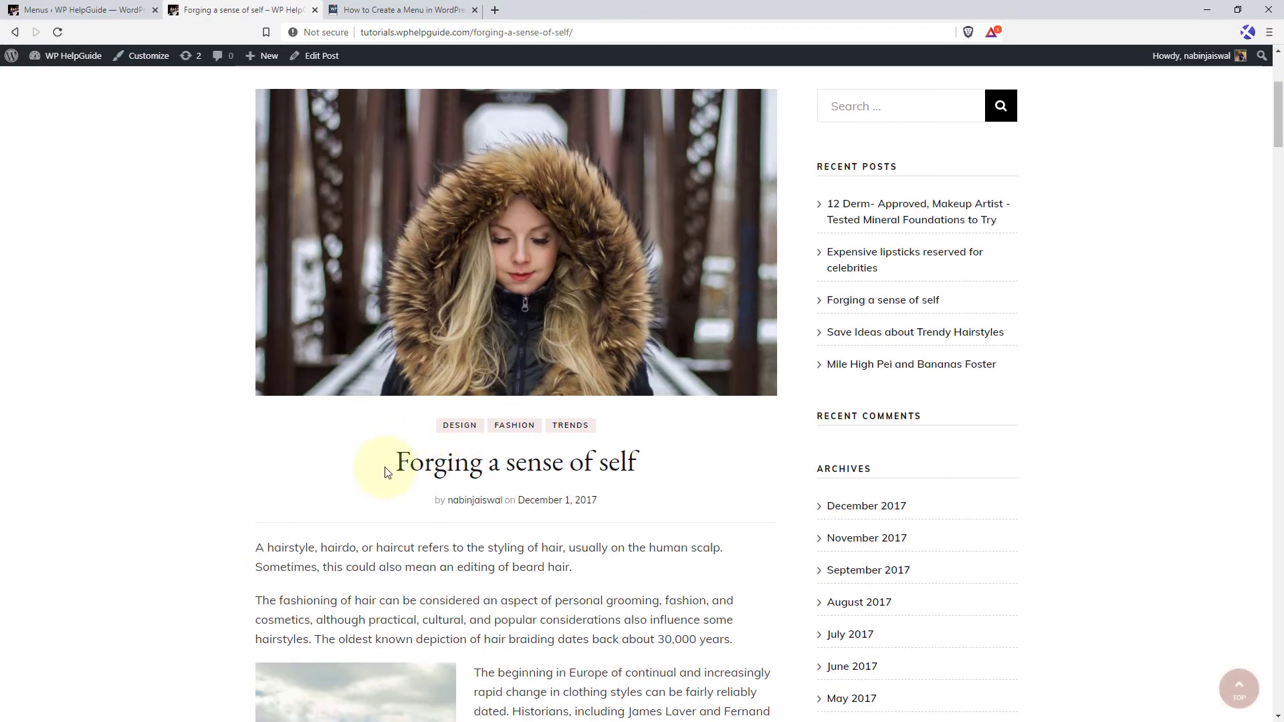
scroll(634, 412, up, 1)
scroll(634, 413, up, 3)
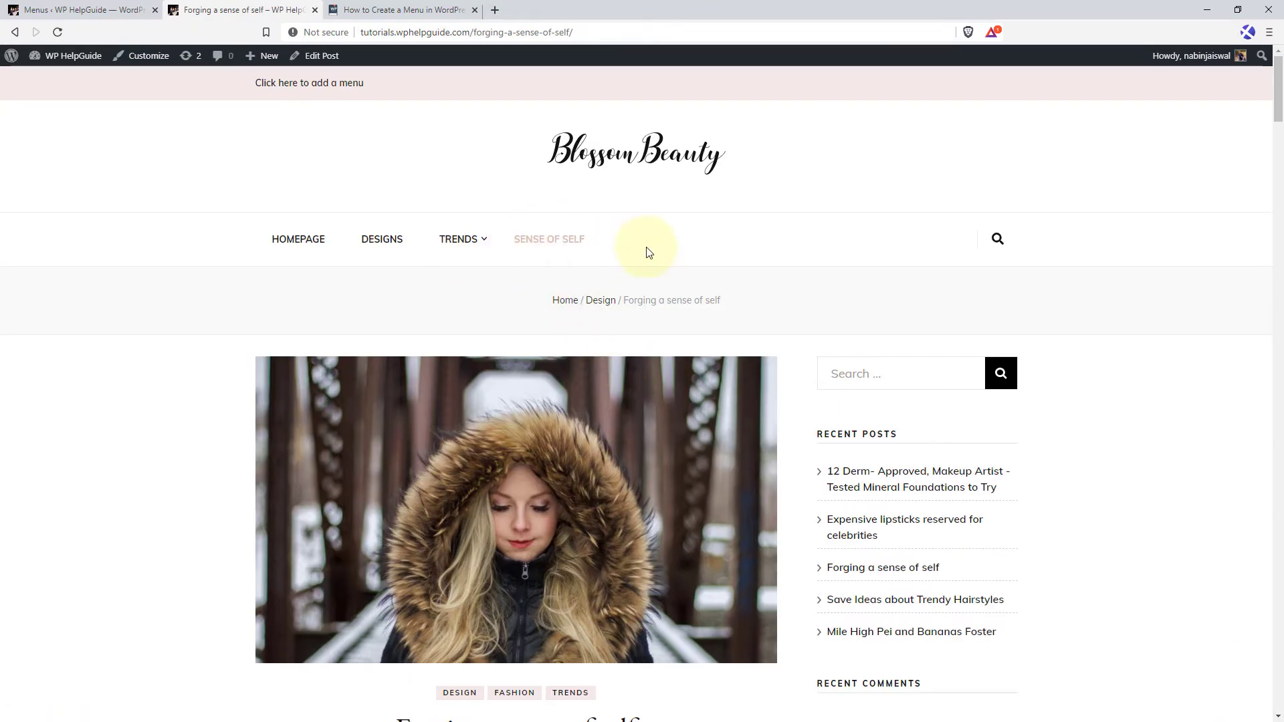
click(393, 242)
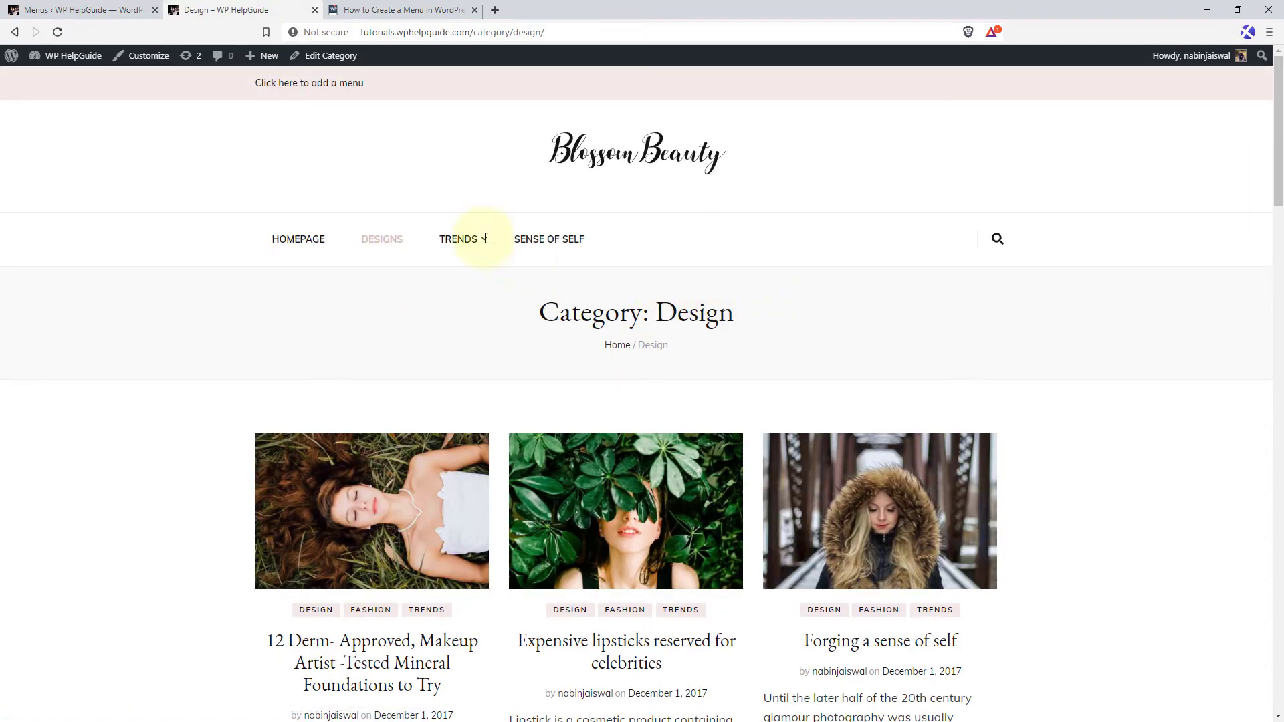
Step: Return to the menu editor, remove the Designs item from Primary Menu and save the menu
click(109, 14)
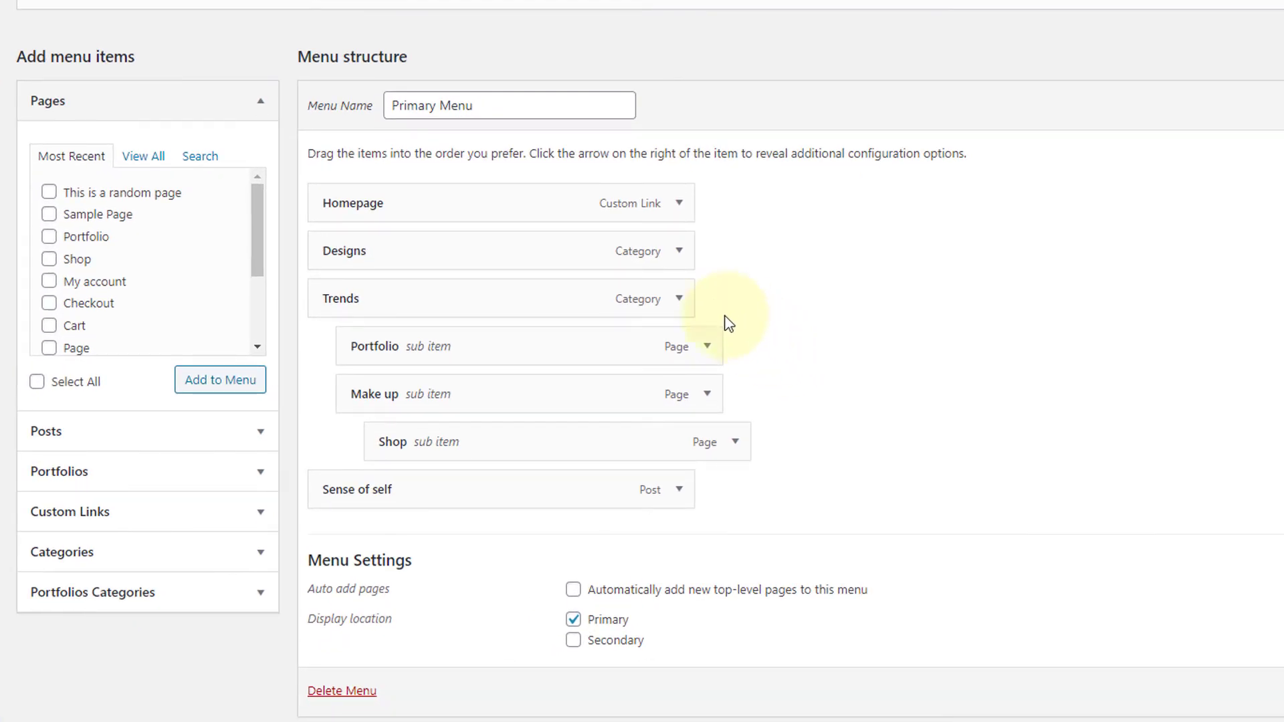
click(679, 252)
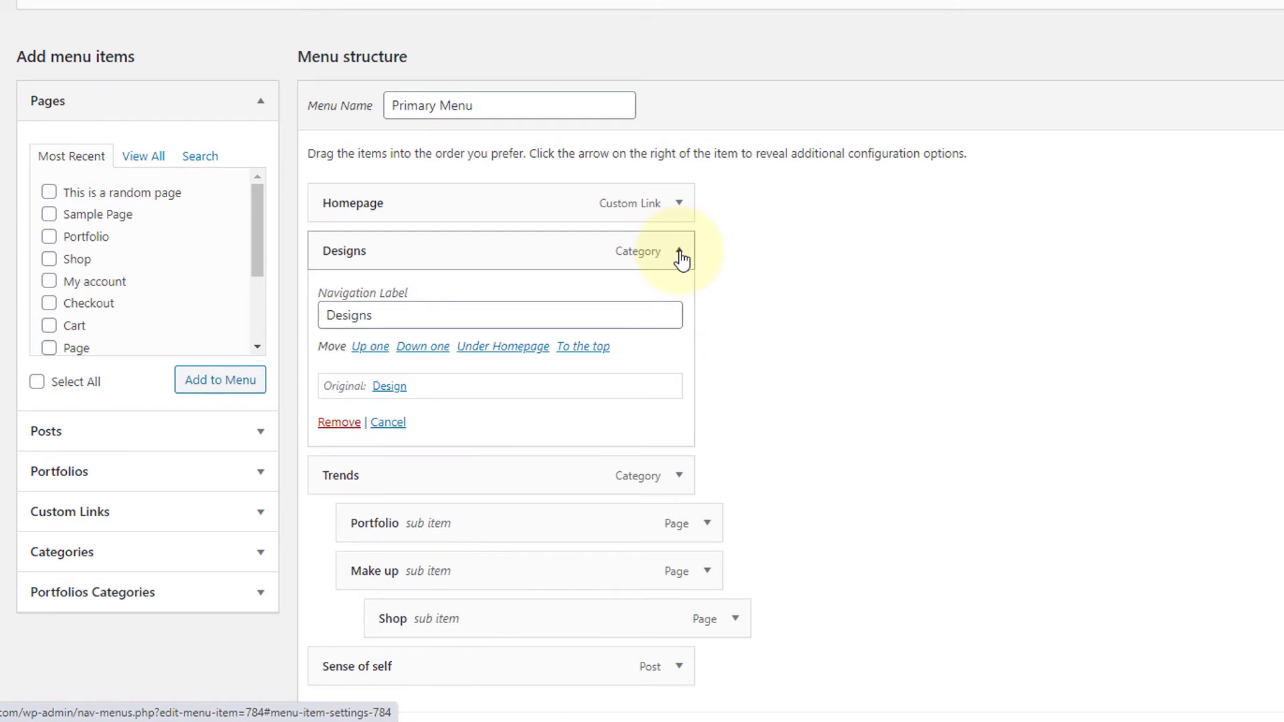
click(341, 422)
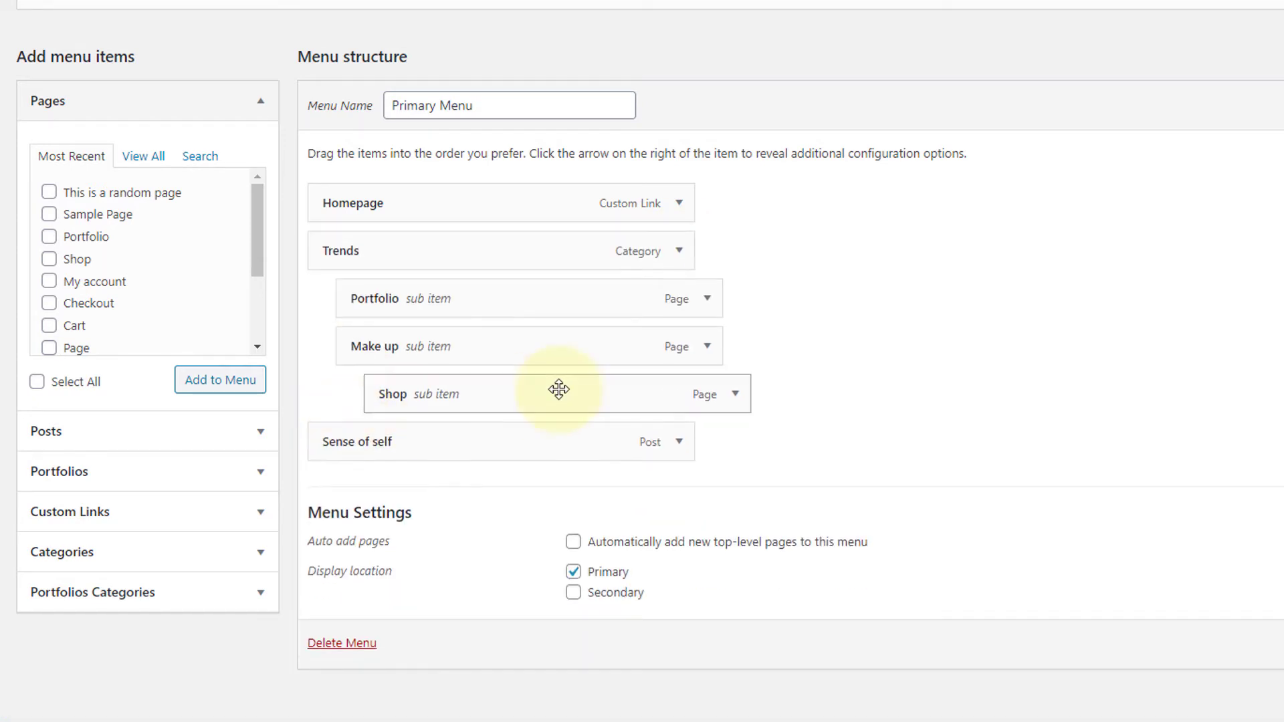
click(679, 441)
scroll(517, 428, down, 3)
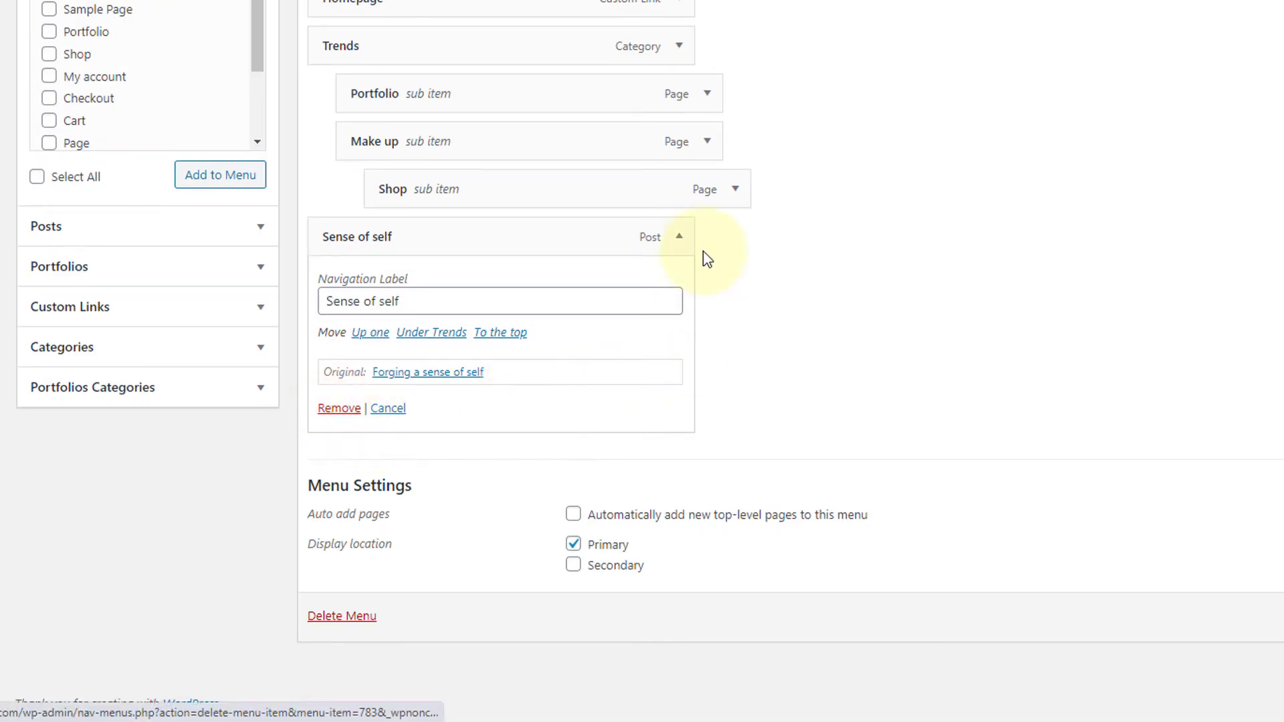
click(679, 237)
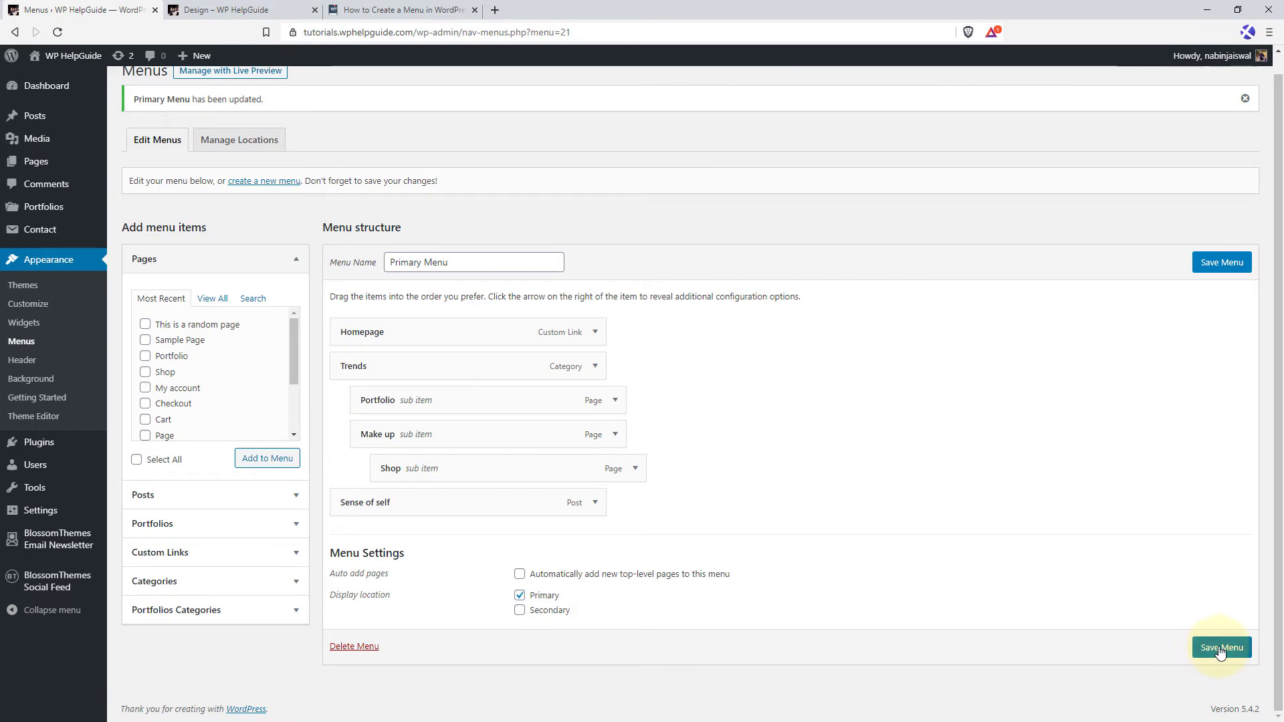
click(1218, 647)
Step: Reload the Design category page on the site and check its navigation menu
click(280, 8)
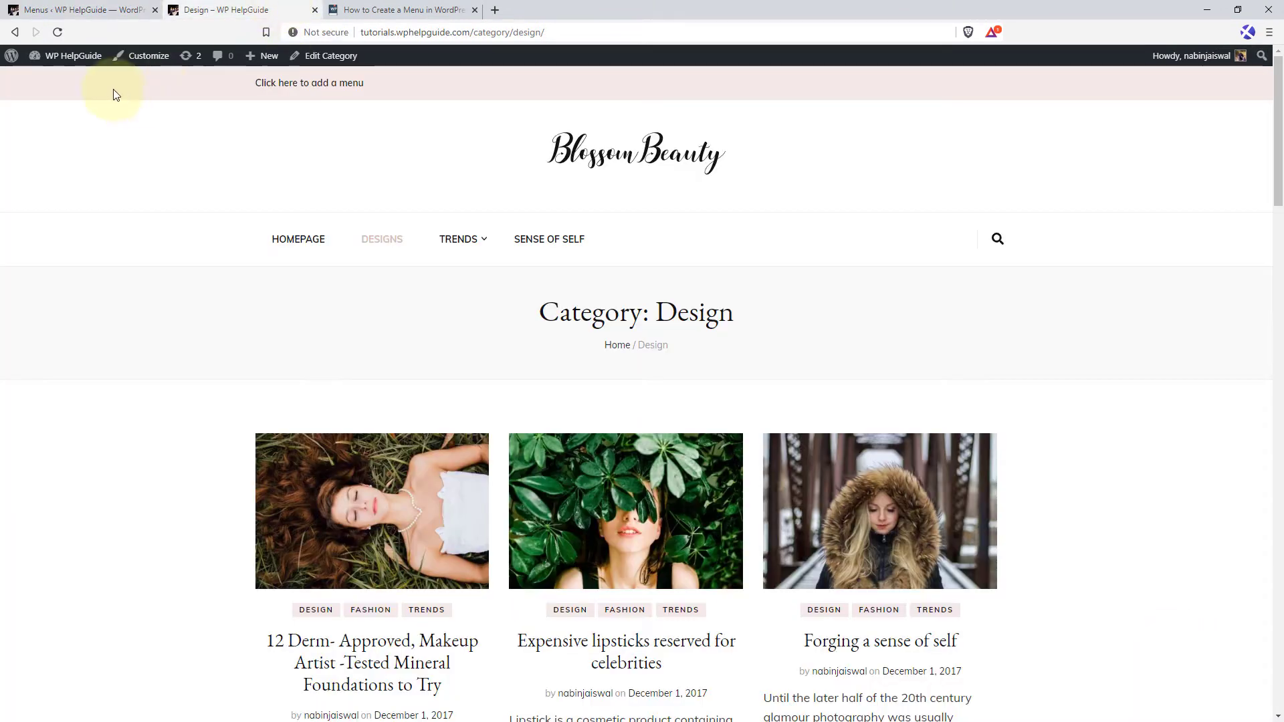
click(56, 32)
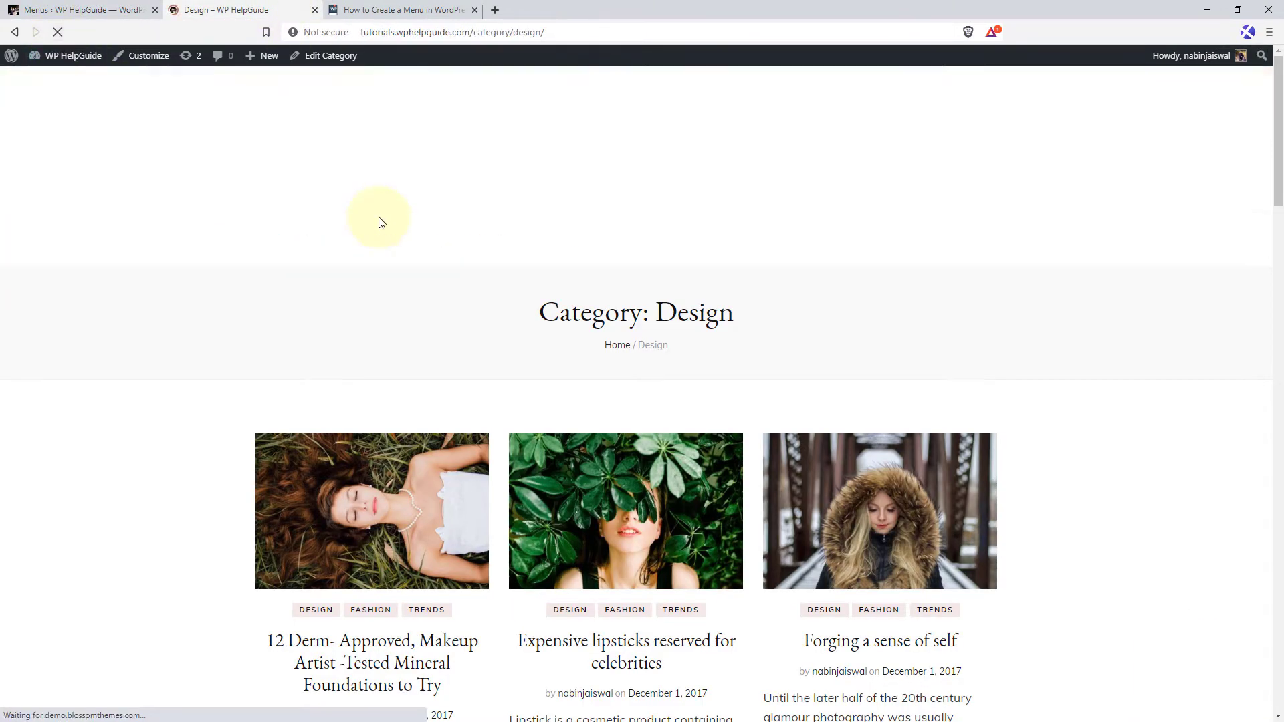
mouse_move(338, 252)
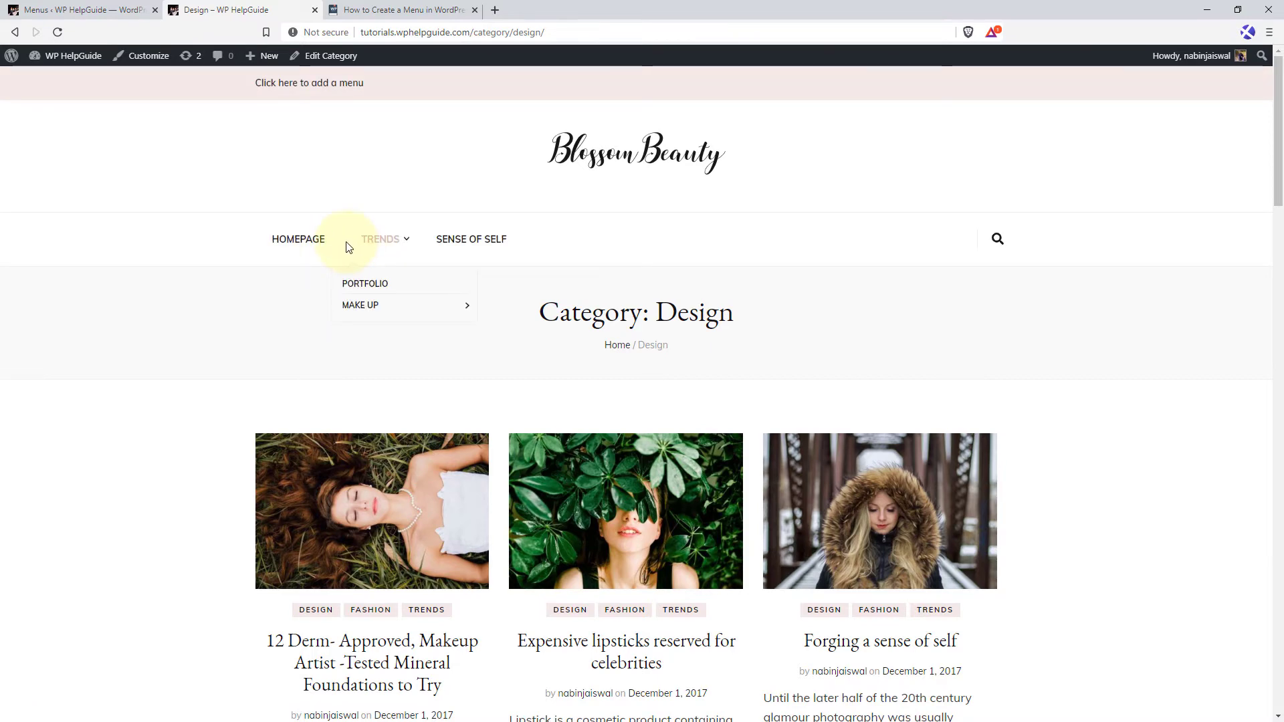
Step: Return to the menu editor and create a new menu named Secondary Menu
click(84, 9)
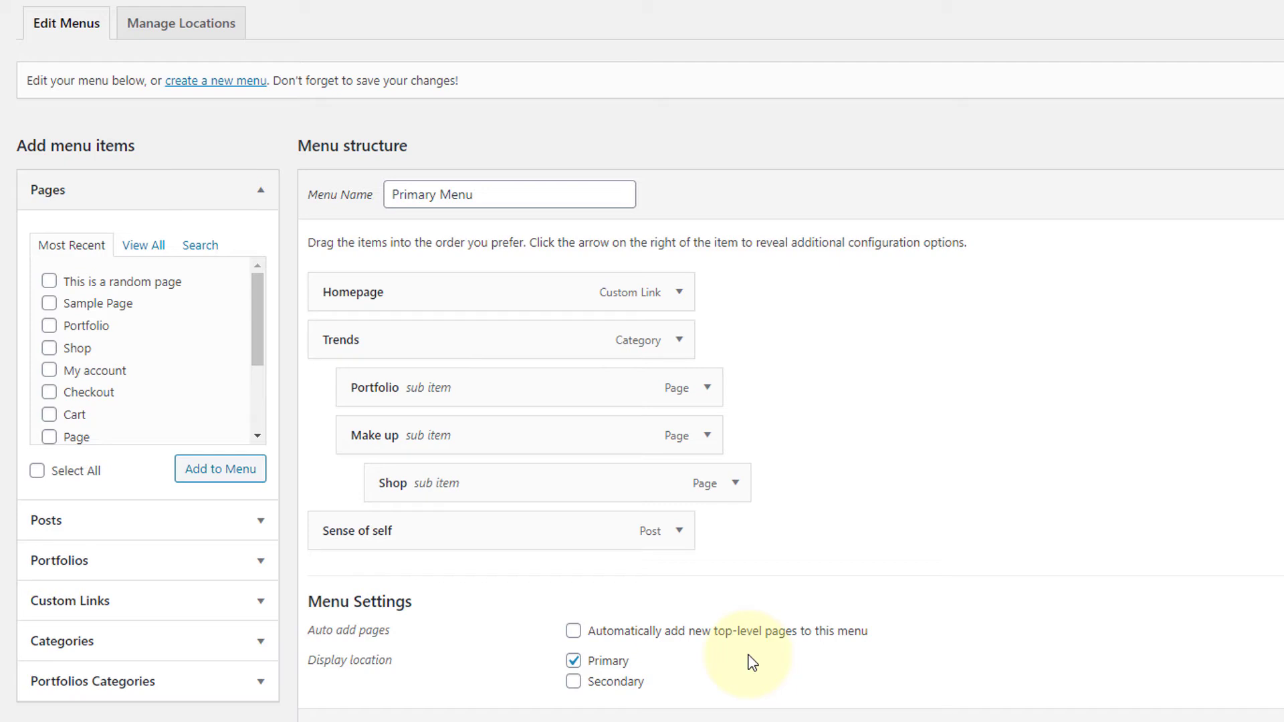
click(218, 89)
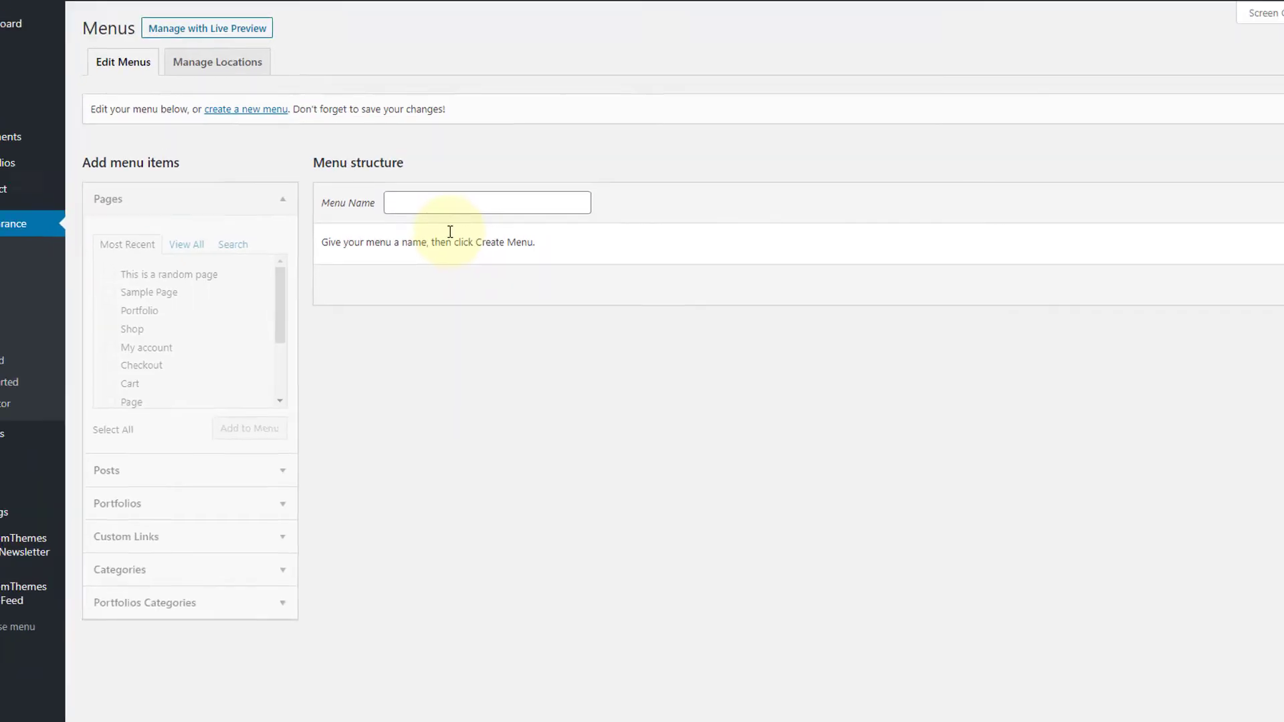
click(421, 244)
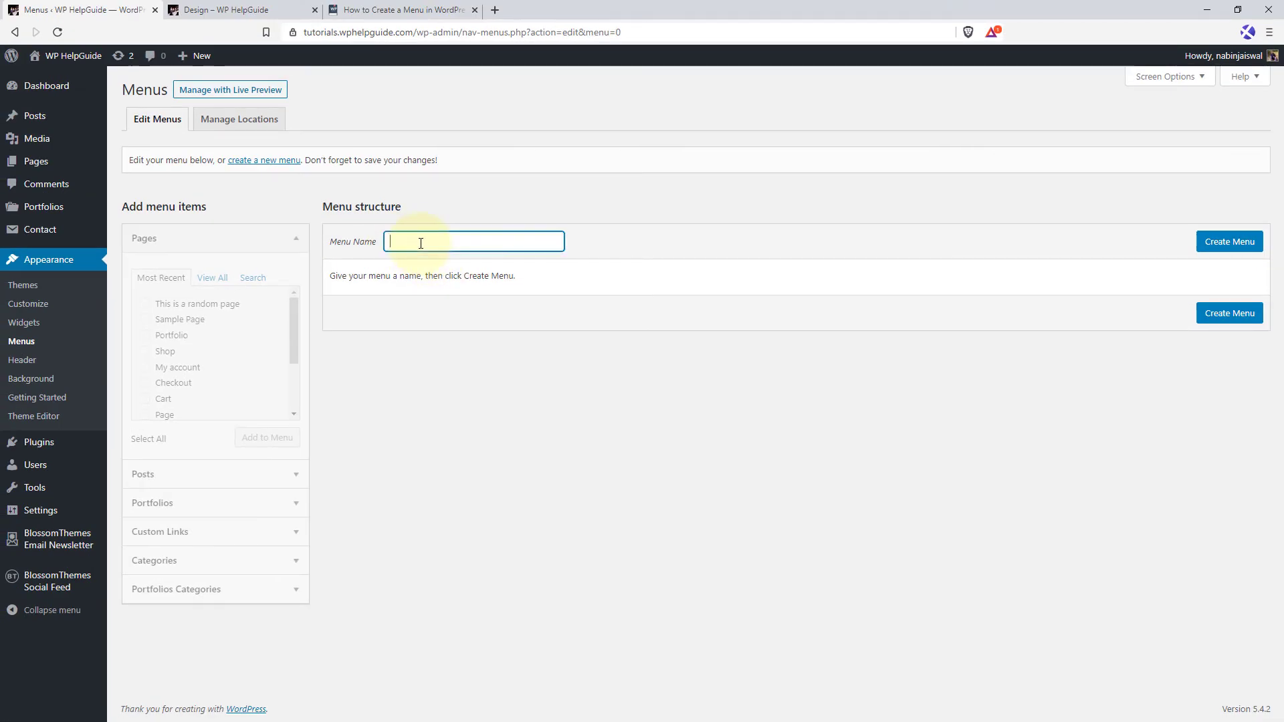
text(Secondary Menu)
key(Tab)
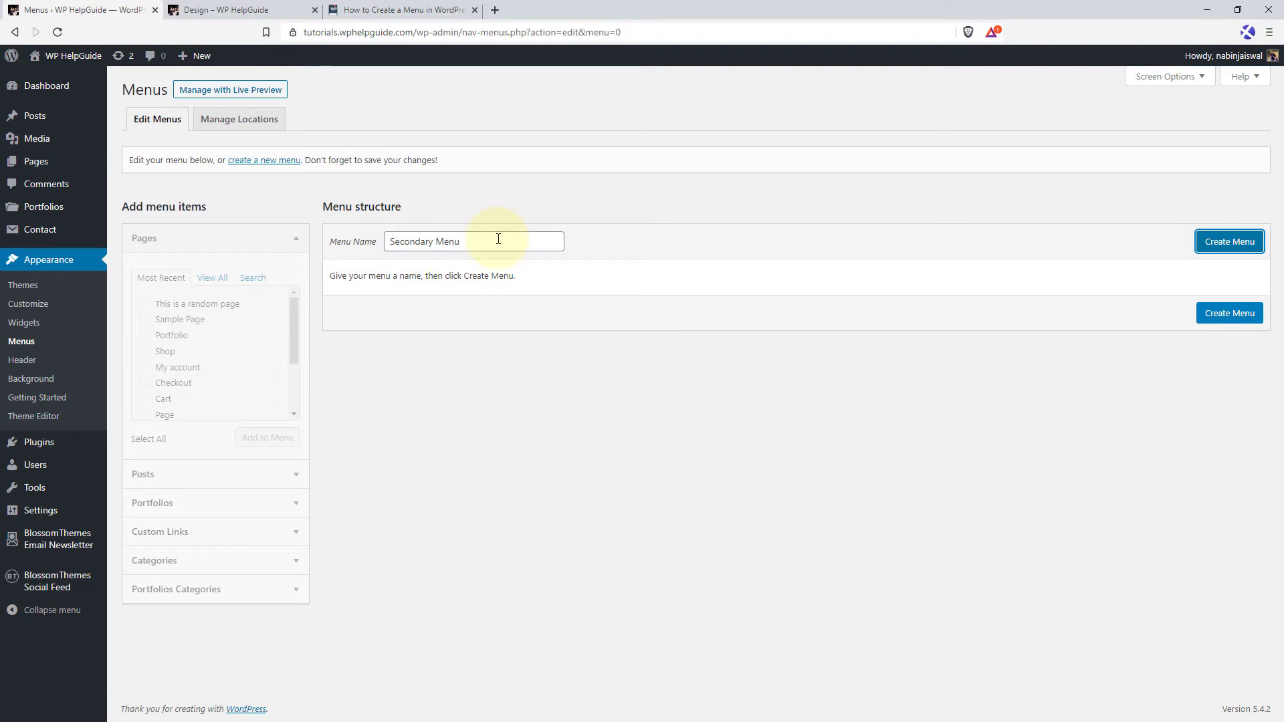
click(1233, 247)
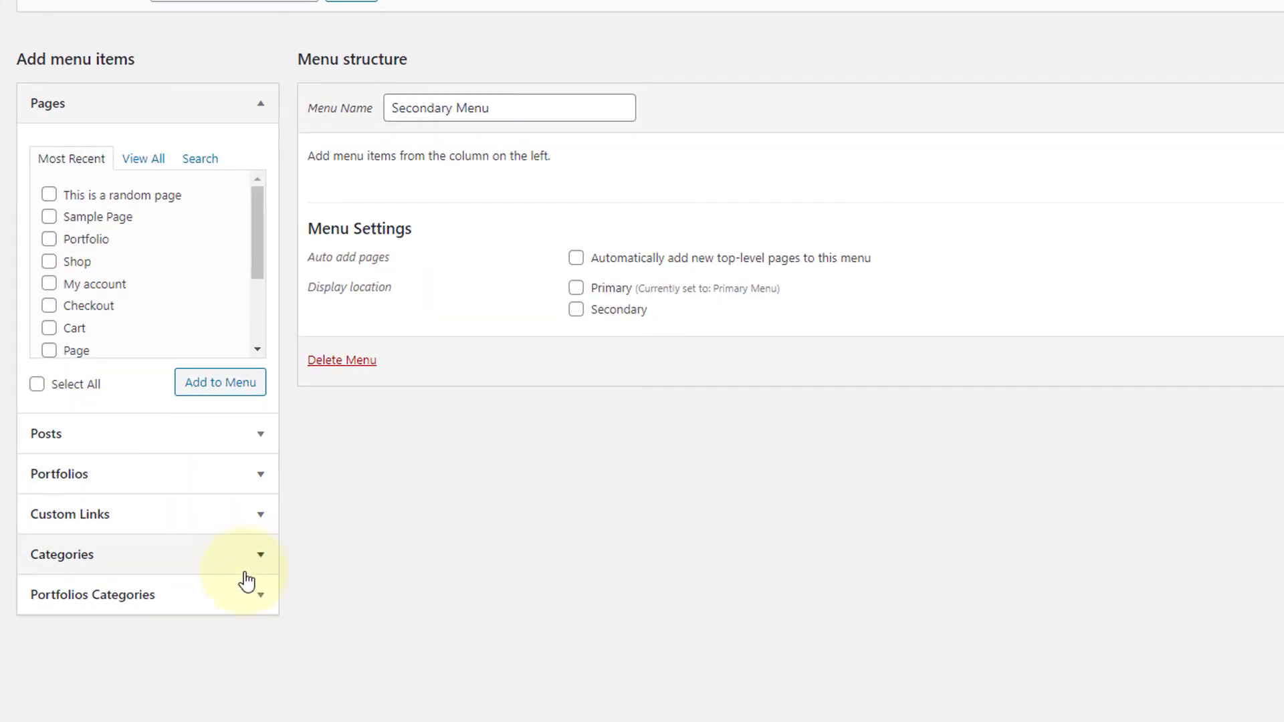
Step: Add all most used categories, Design, Trends, Fashion and Lifestyle, to Secondary Menu
click(257, 561)
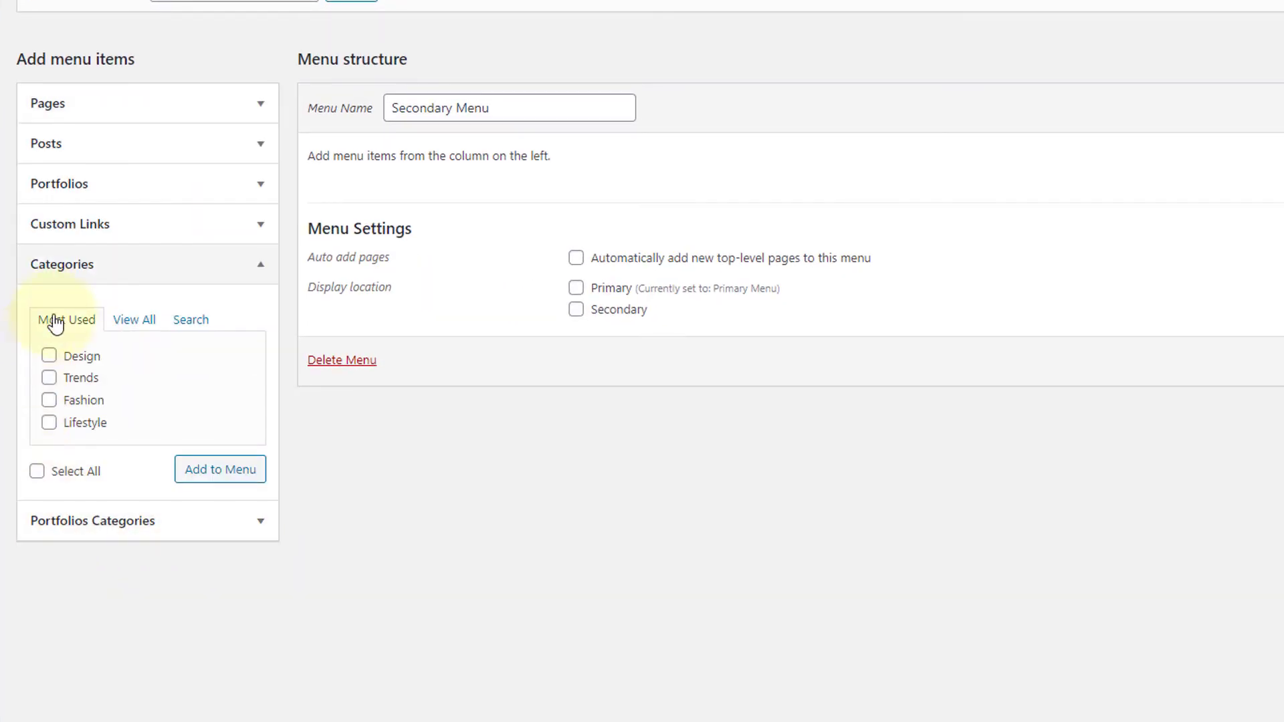
click(37, 471)
click(222, 476)
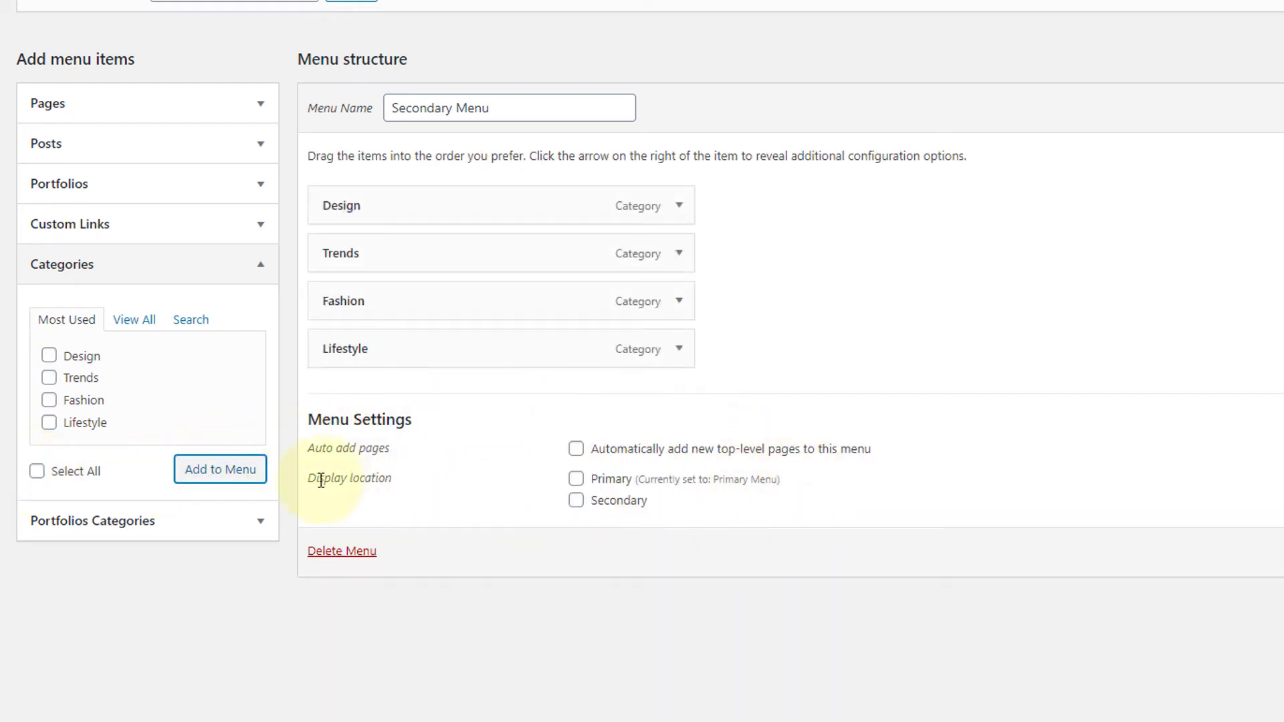
Step: Assign Secondary Menu to the Secondary display location, save it and check it on the reloaded category page
click(575, 501)
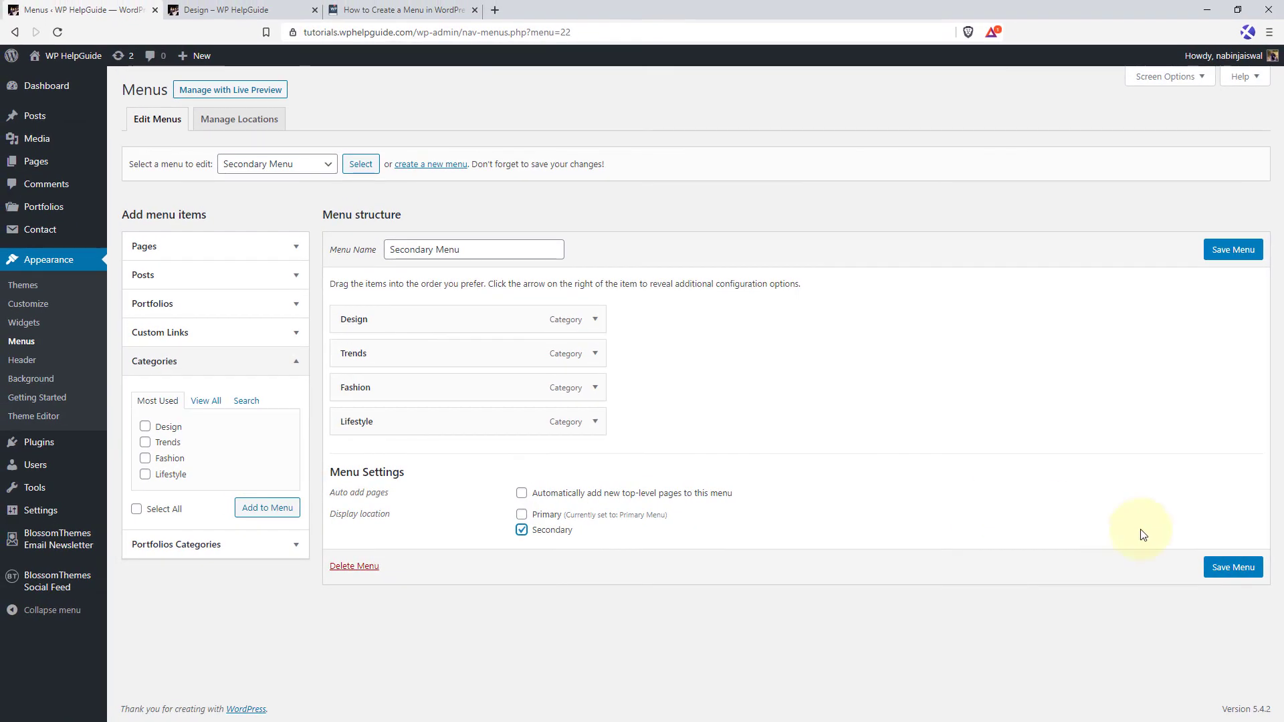
click(1242, 571)
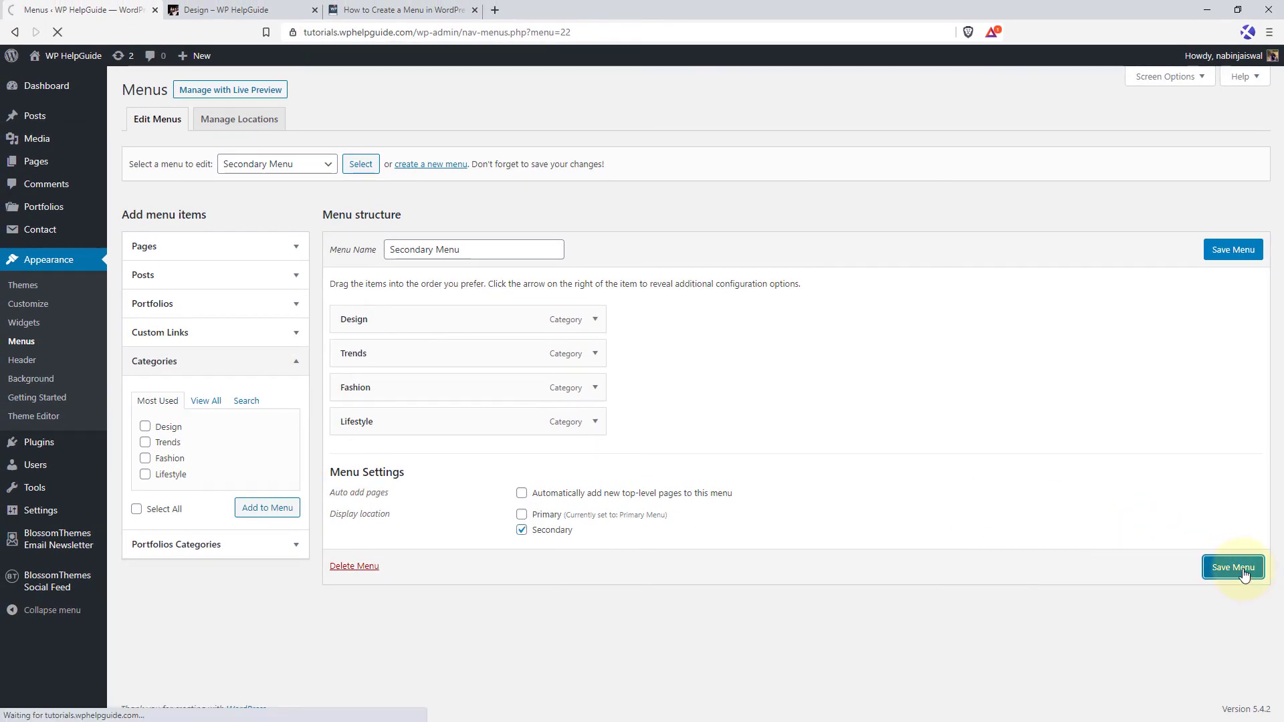
click(239, 4)
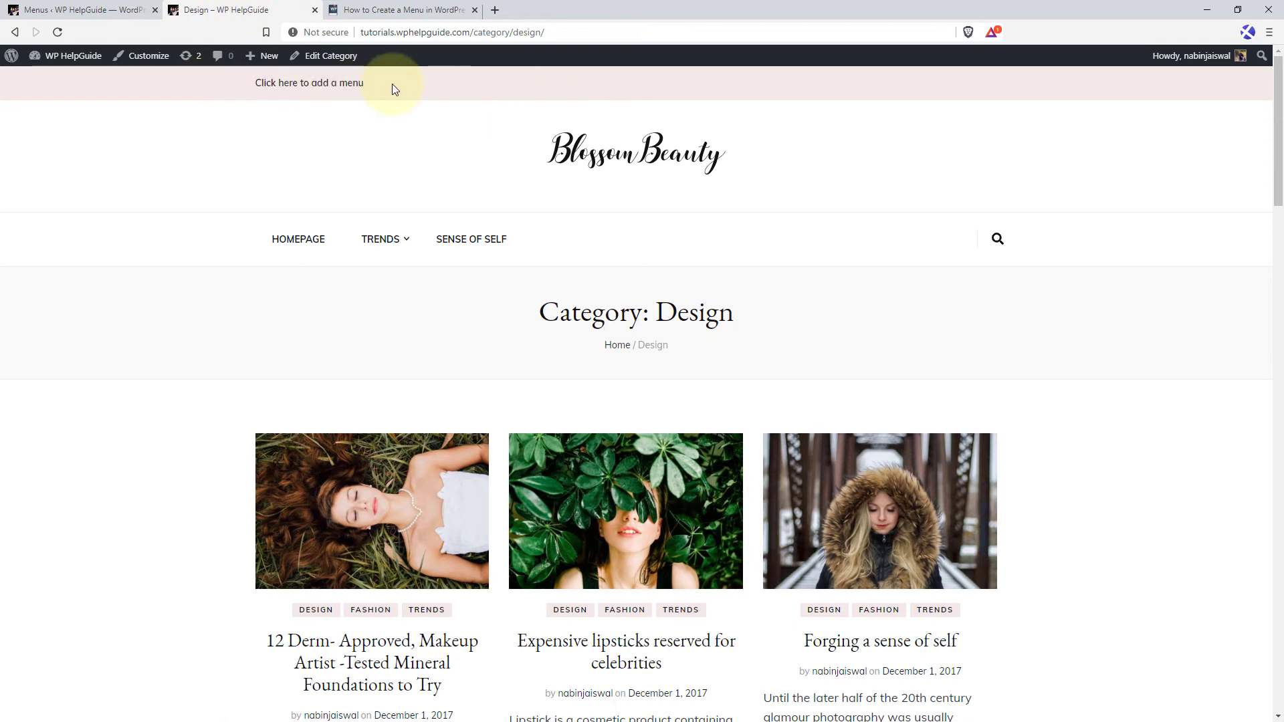
click(58, 32)
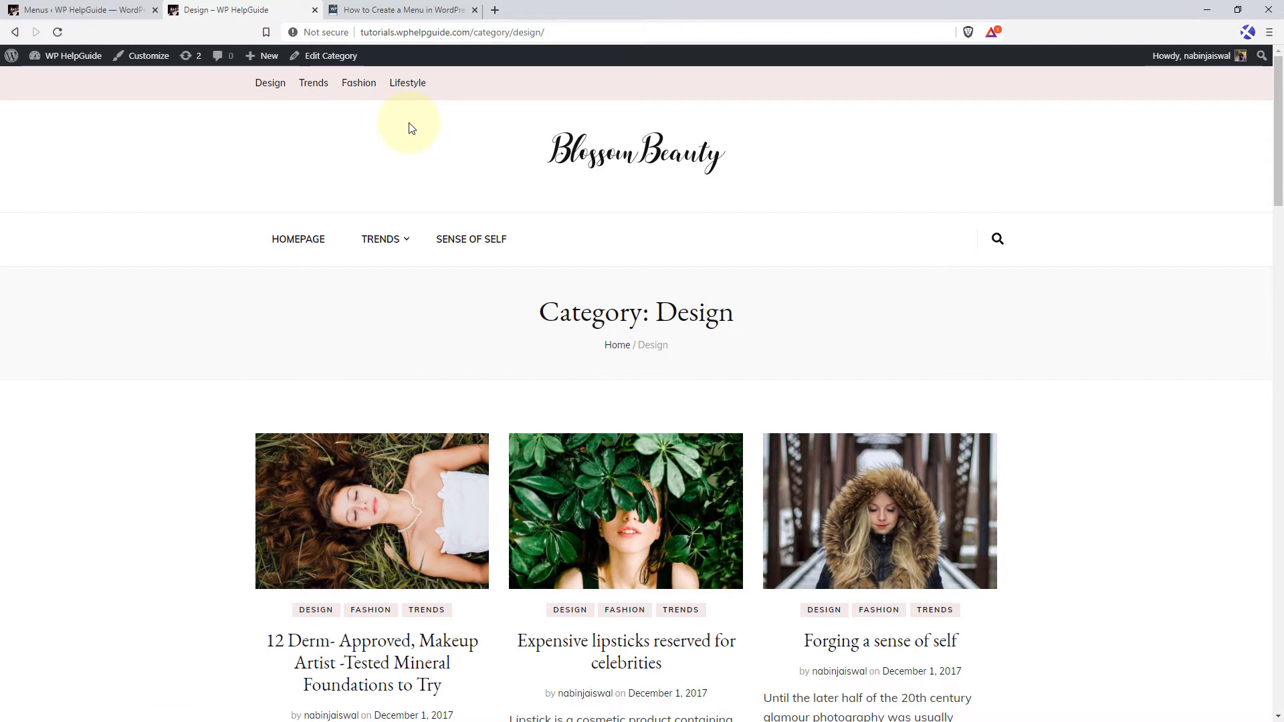
Step: Back in the menu editor, enable the advanced menu properties Link Target, CSS Classes and Description, leaving Title Attribute and Link Relationship (XFN) off
click(114, 8)
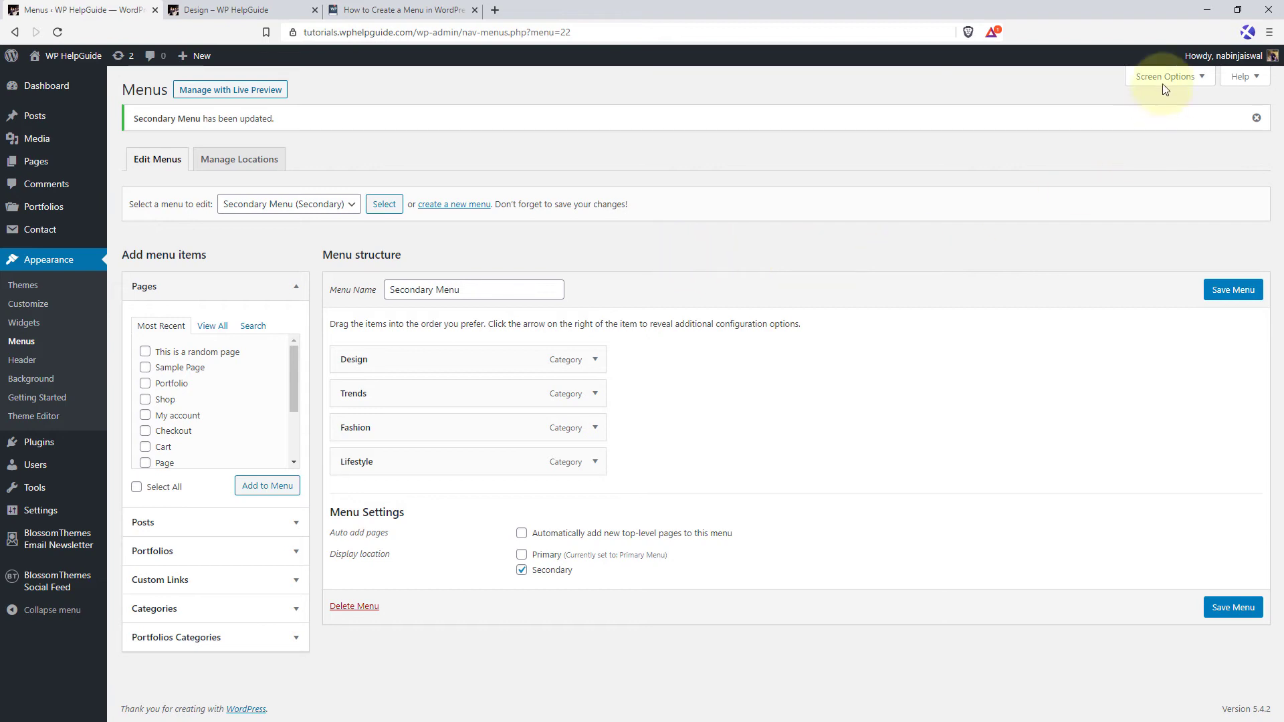
click(1197, 77)
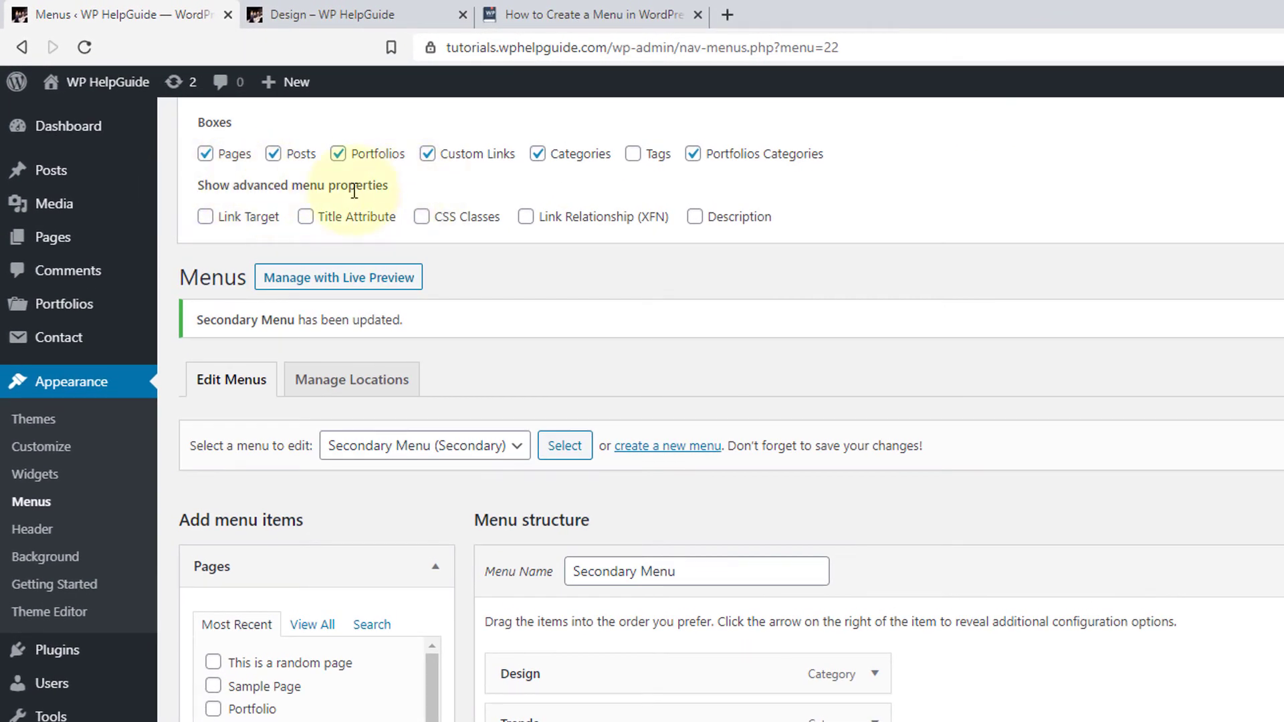
click(205, 219)
click(304, 219)
click(422, 221)
click(525, 220)
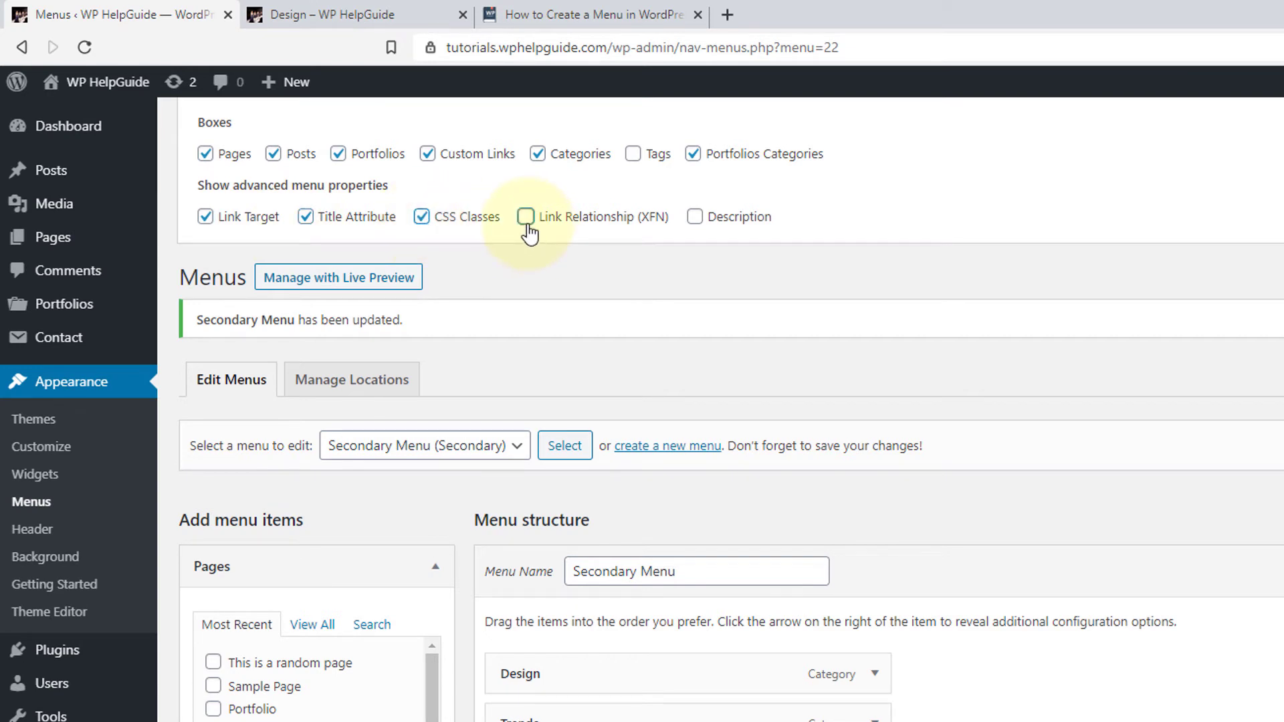
click(695, 218)
click(305, 218)
click(526, 217)
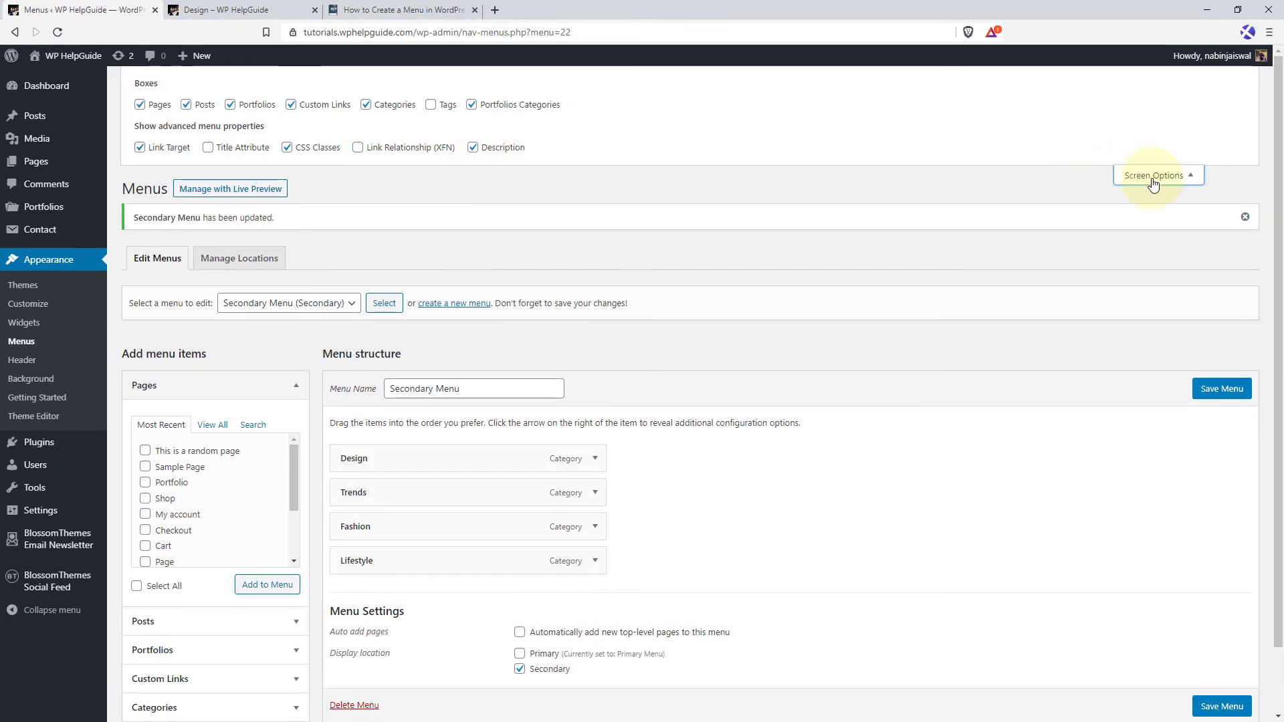
click(1152, 181)
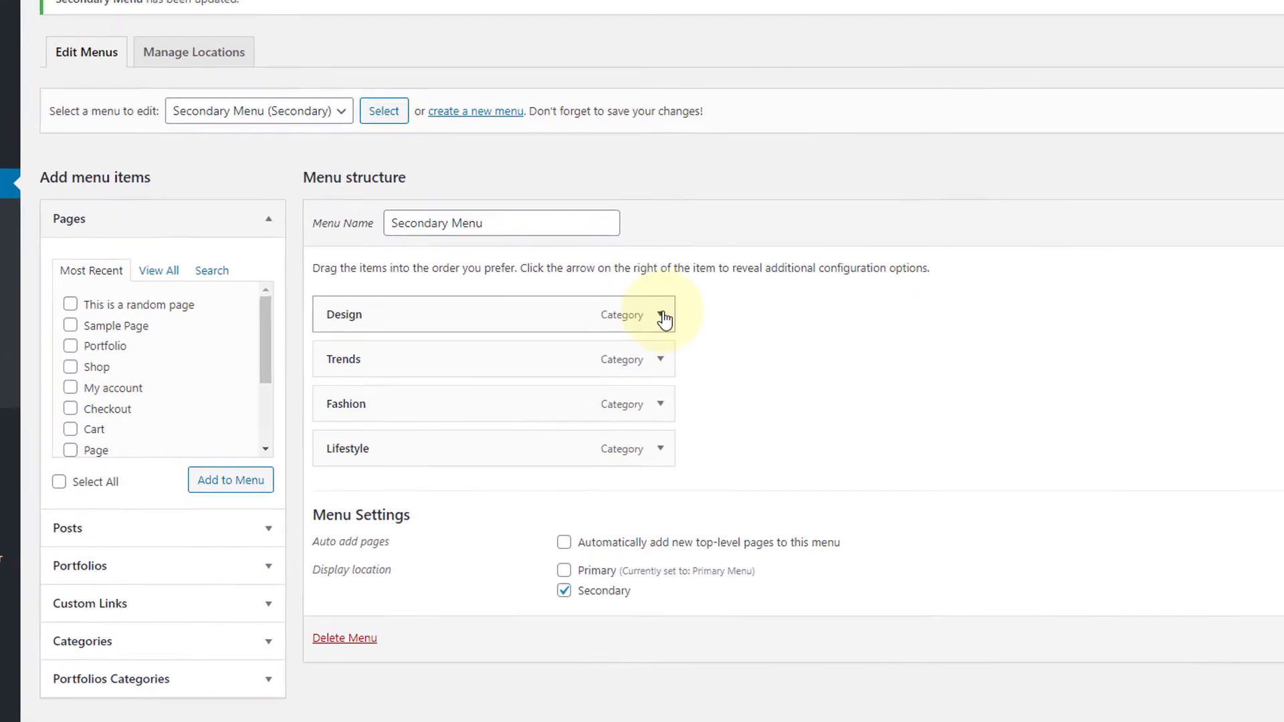
Step: Expand the Design item's settings in Secondary Menu and review its new-tab, CSS classes and description options
click(595, 360)
scroll(501, 355, down, 3)
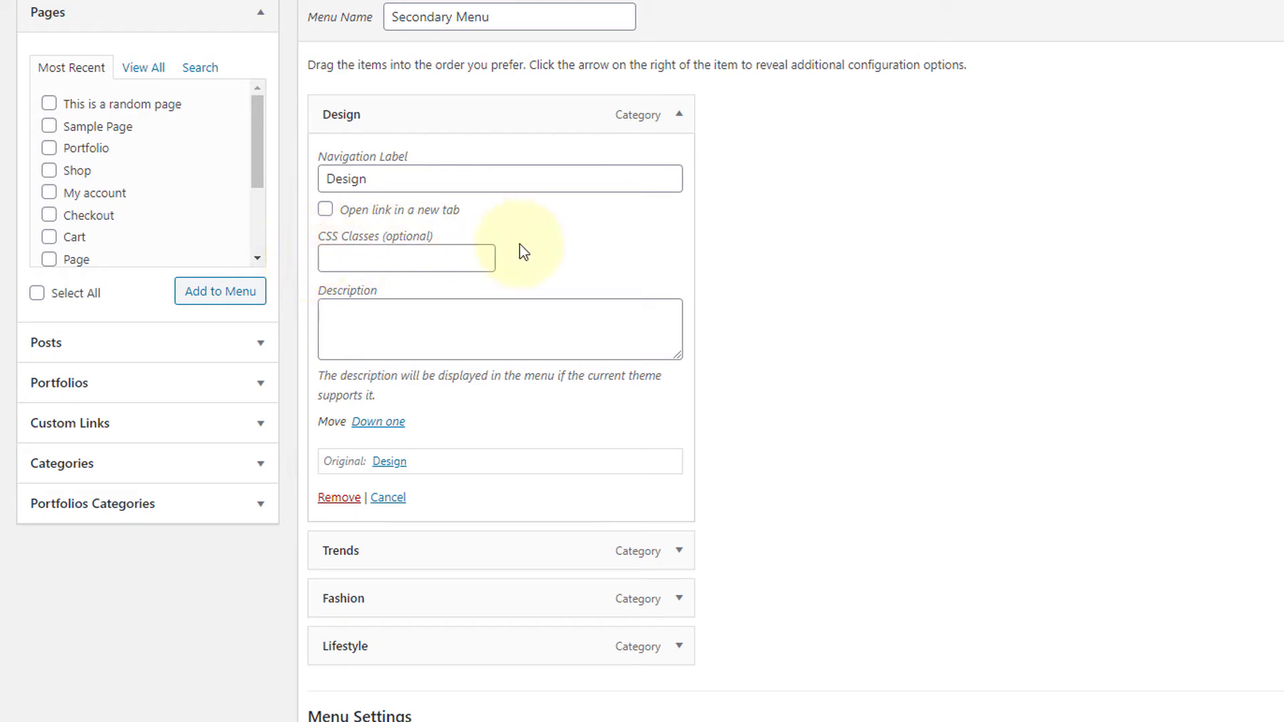
Step: Switch the menu editor from Secondary Menu to Primary Menu
click(396, 312)
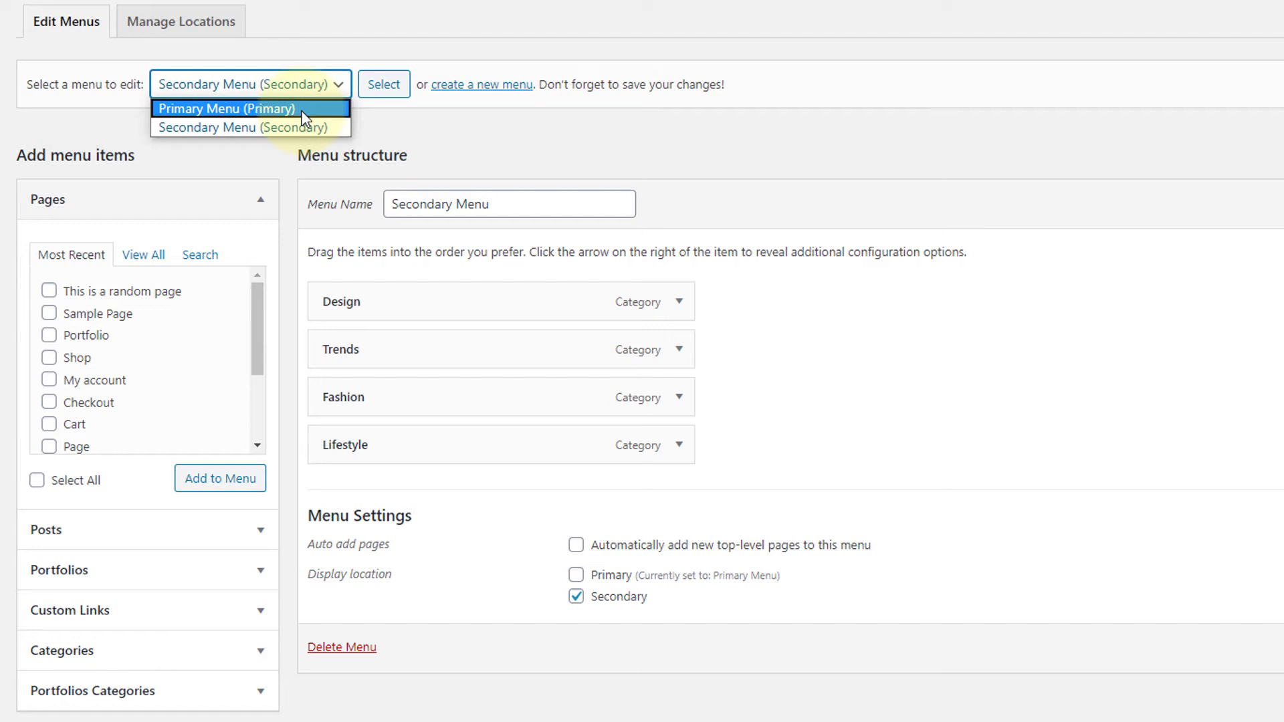
click(303, 119)
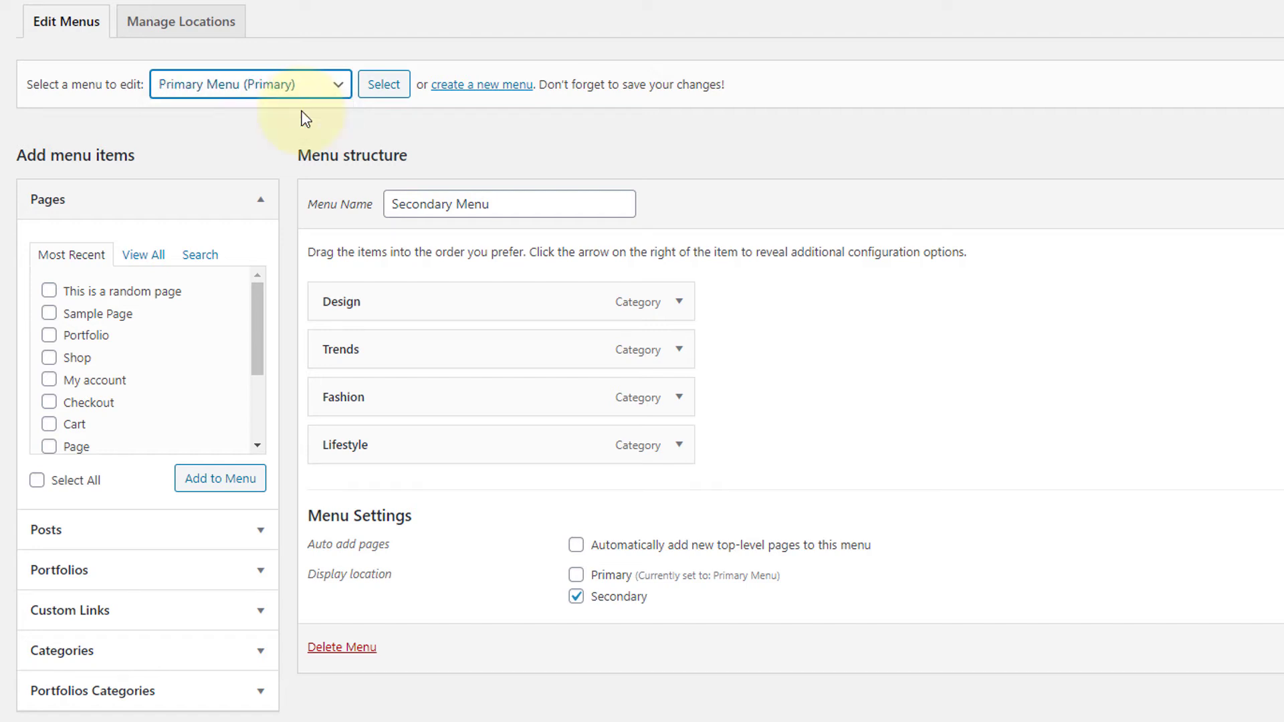
click(383, 87)
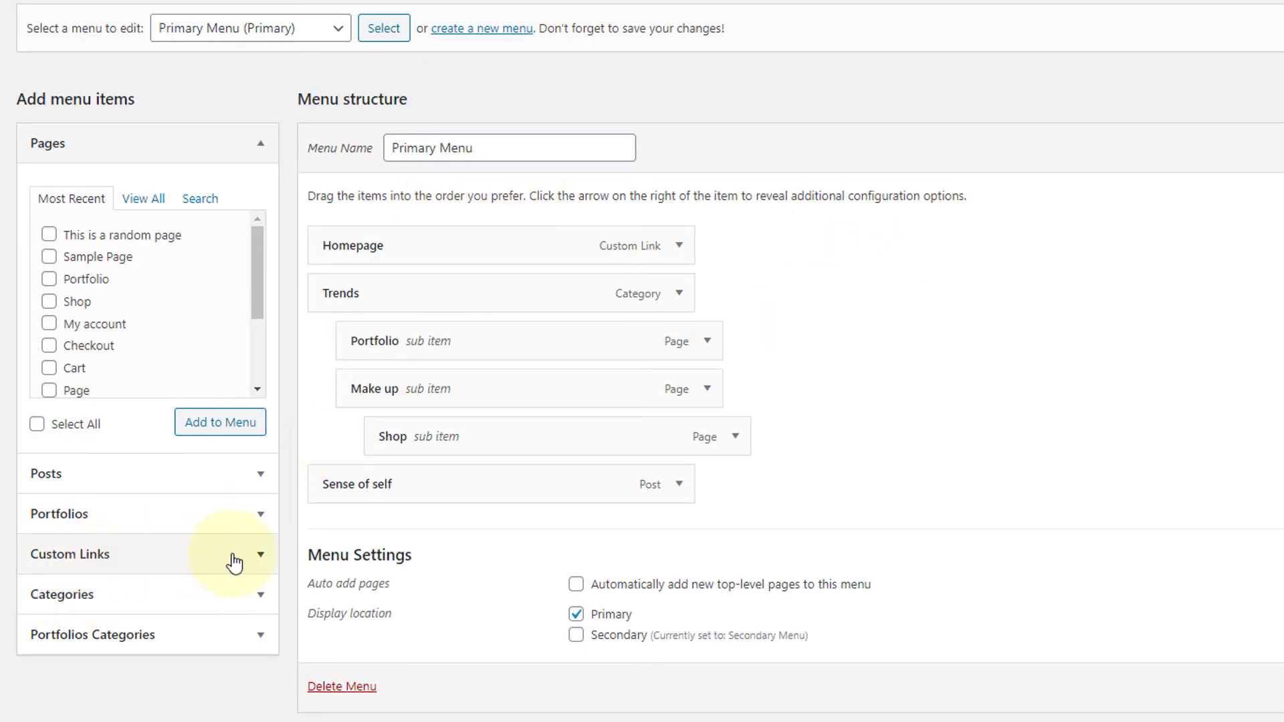
Step: Add a custom link to Primary Menu with the Calendly projects booking URL and the link text Book an Appointment, and save the menu
click(258, 558)
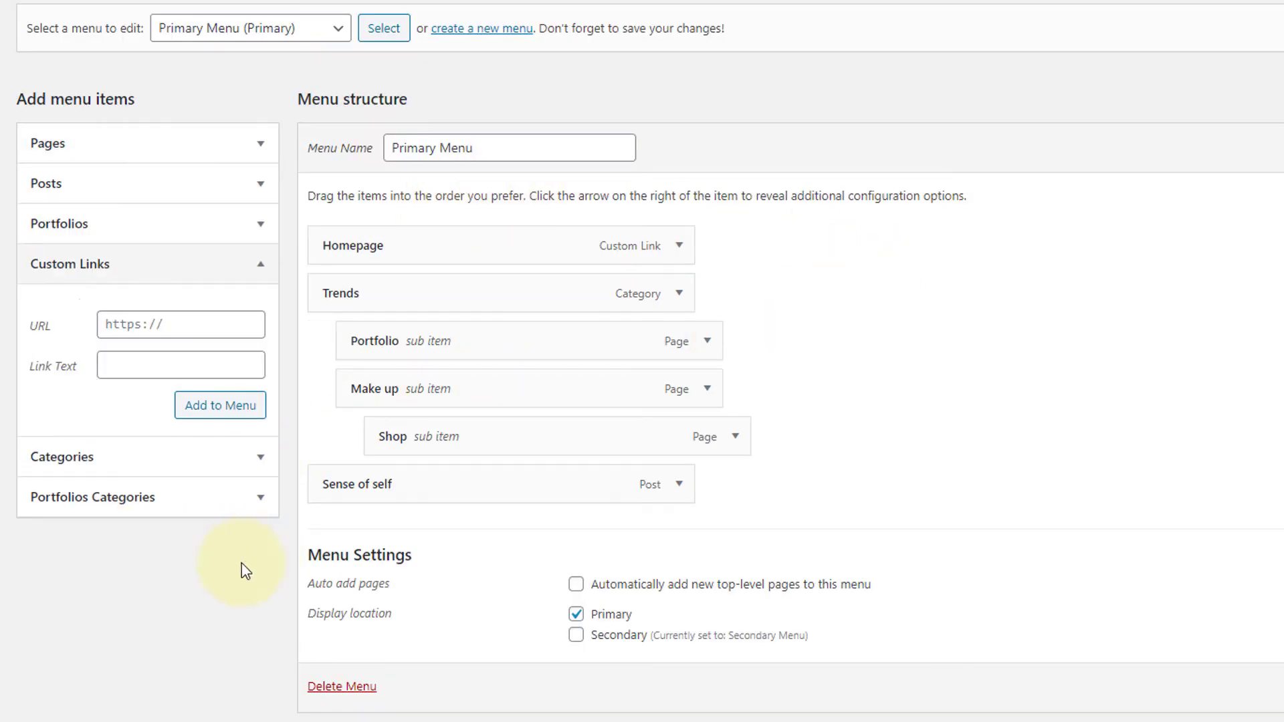
click(181, 325)
text(https://c)
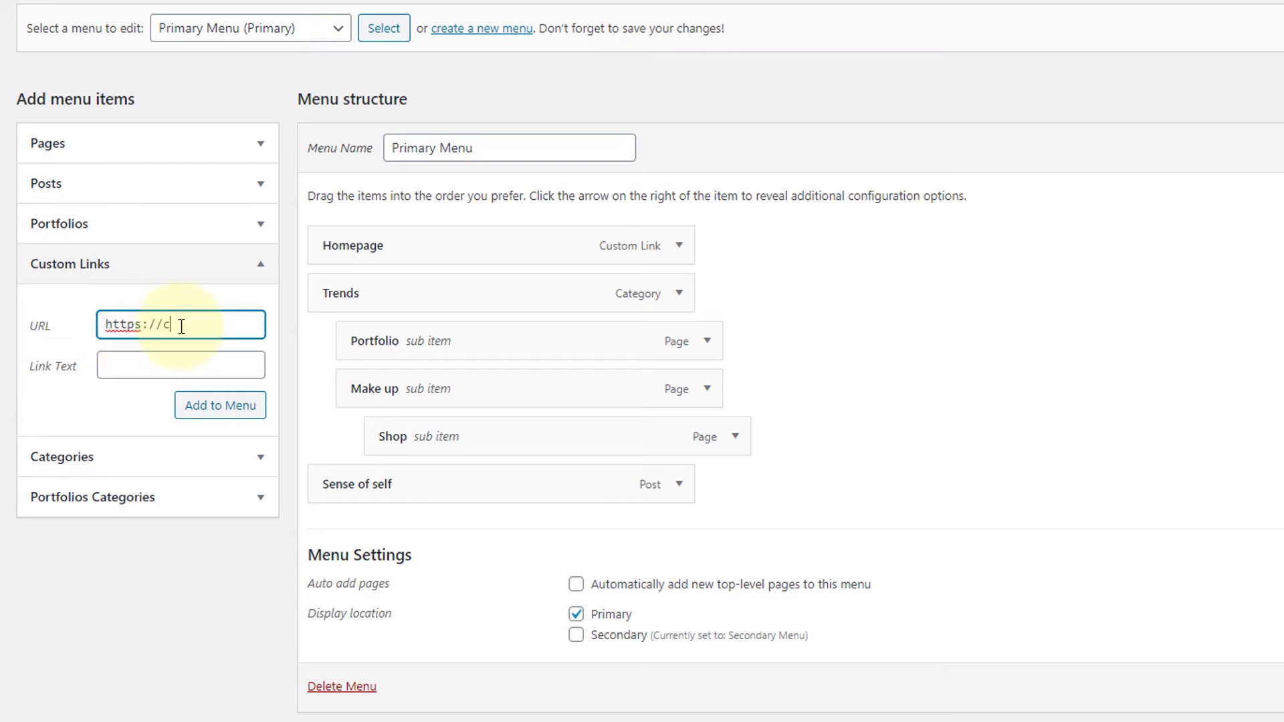
text(odecademy.com/nabinjaiswal/projects)
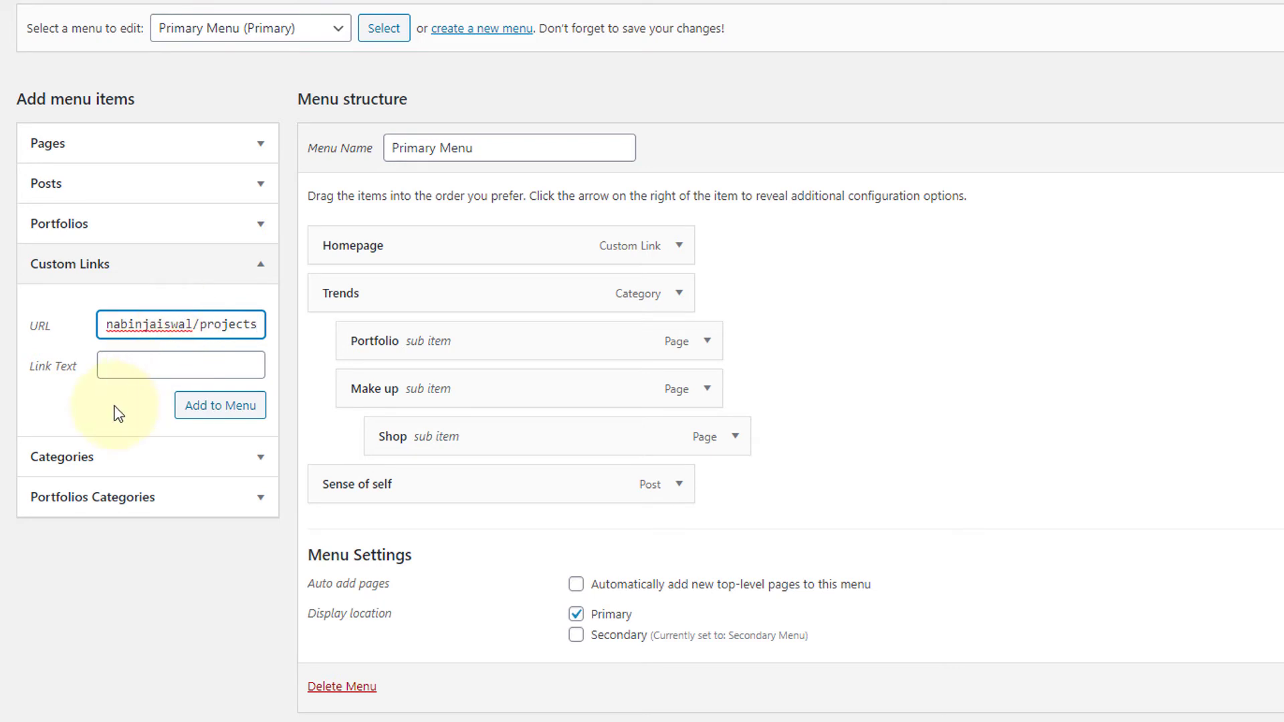
click(123, 369)
text(Book an Appointment)
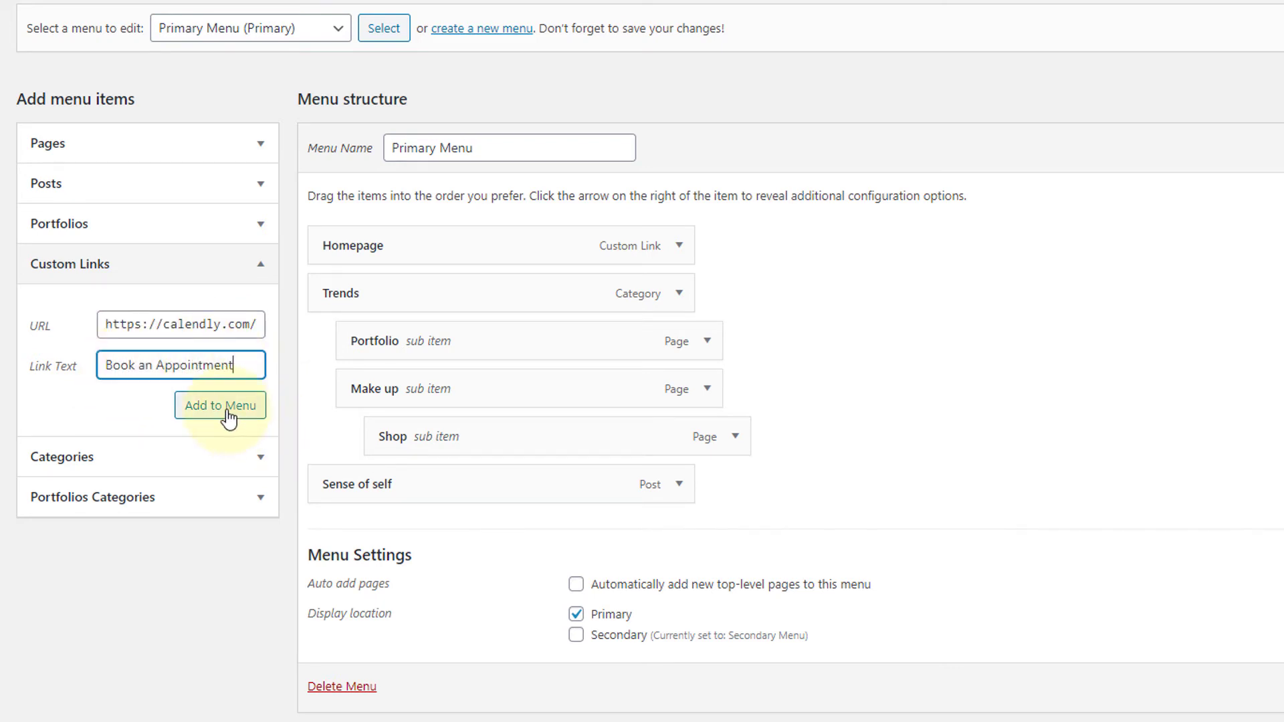
click(193, 413)
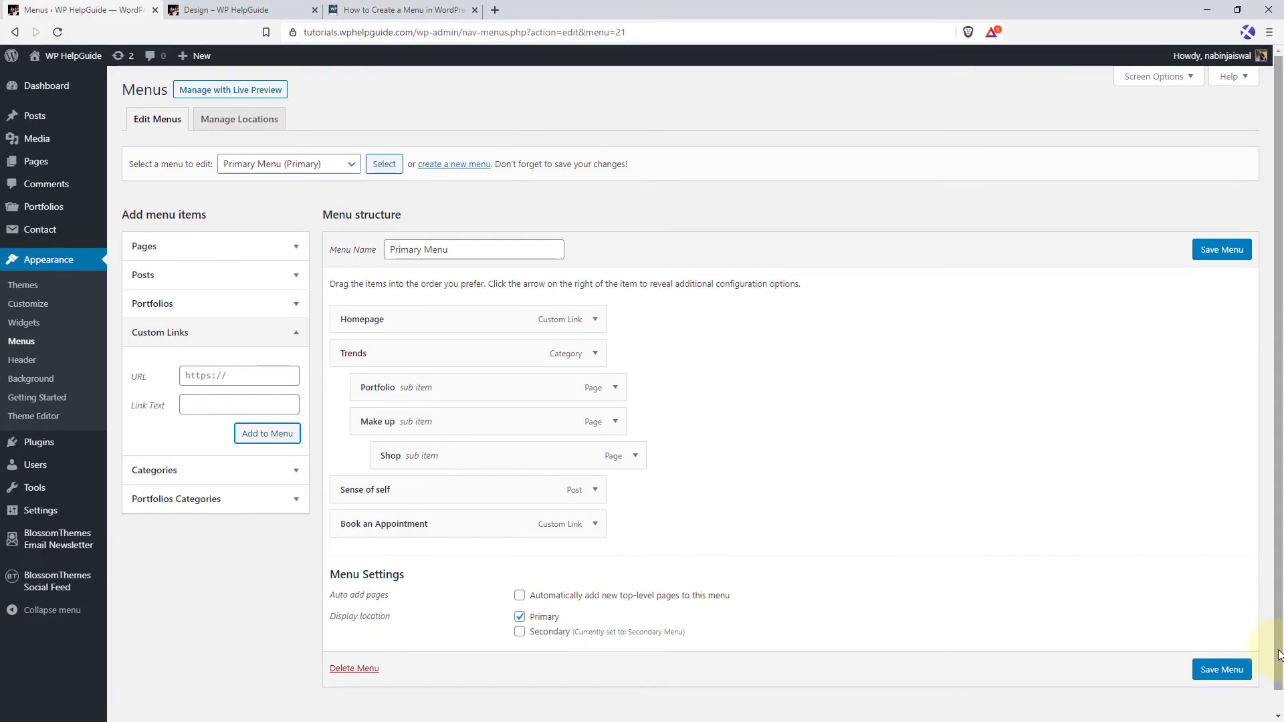
click(1221, 669)
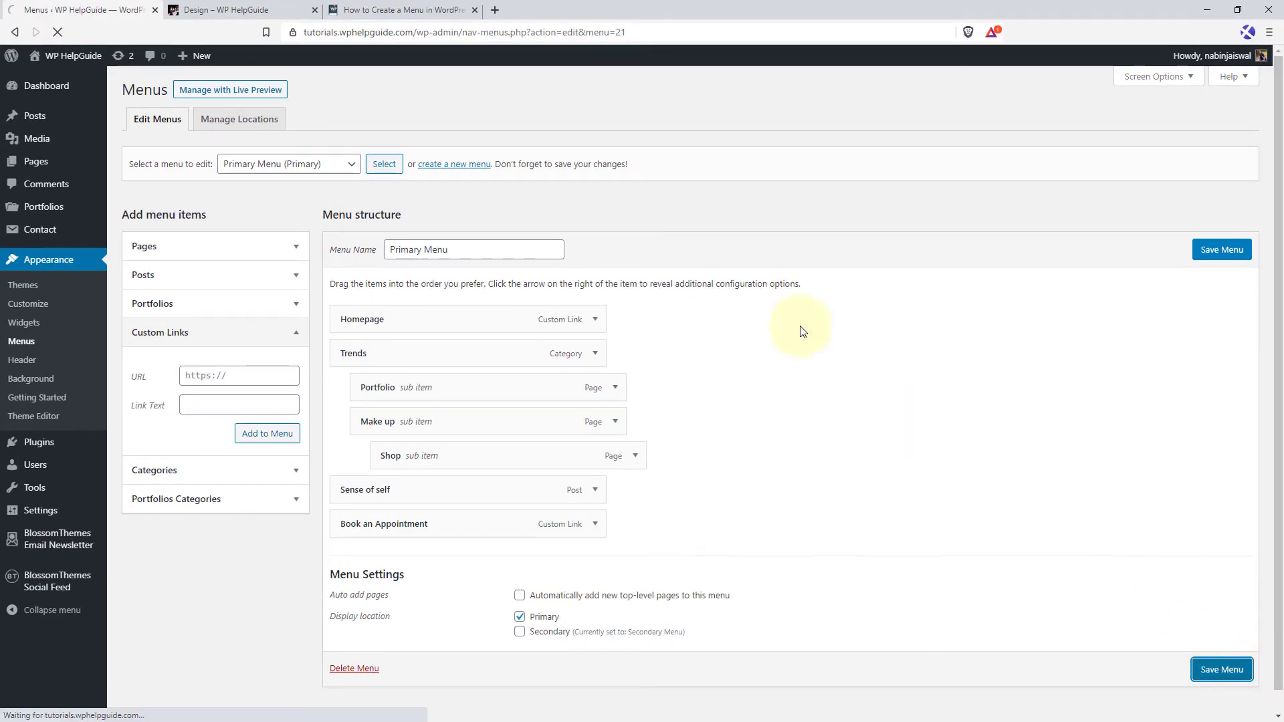
Step: Reload the Design category page, follow its Book an Appointment link to check the booking page, and return to the site
click(234, 5)
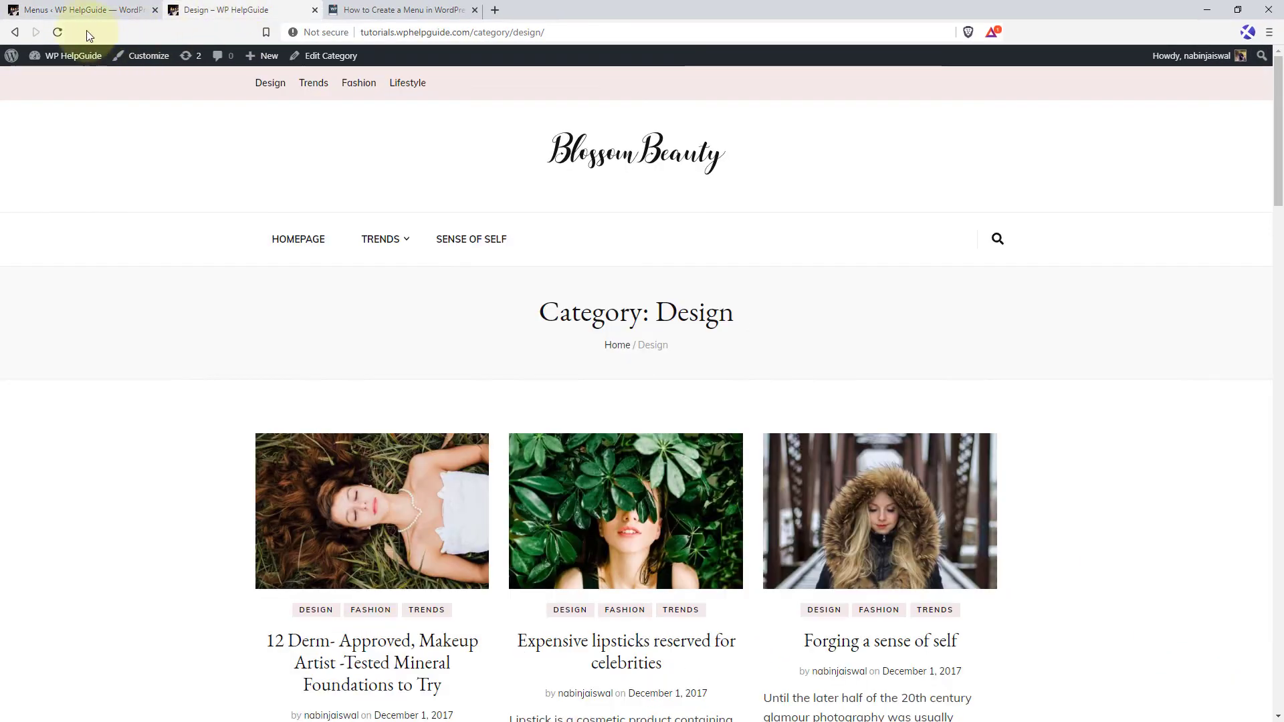
click(56, 31)
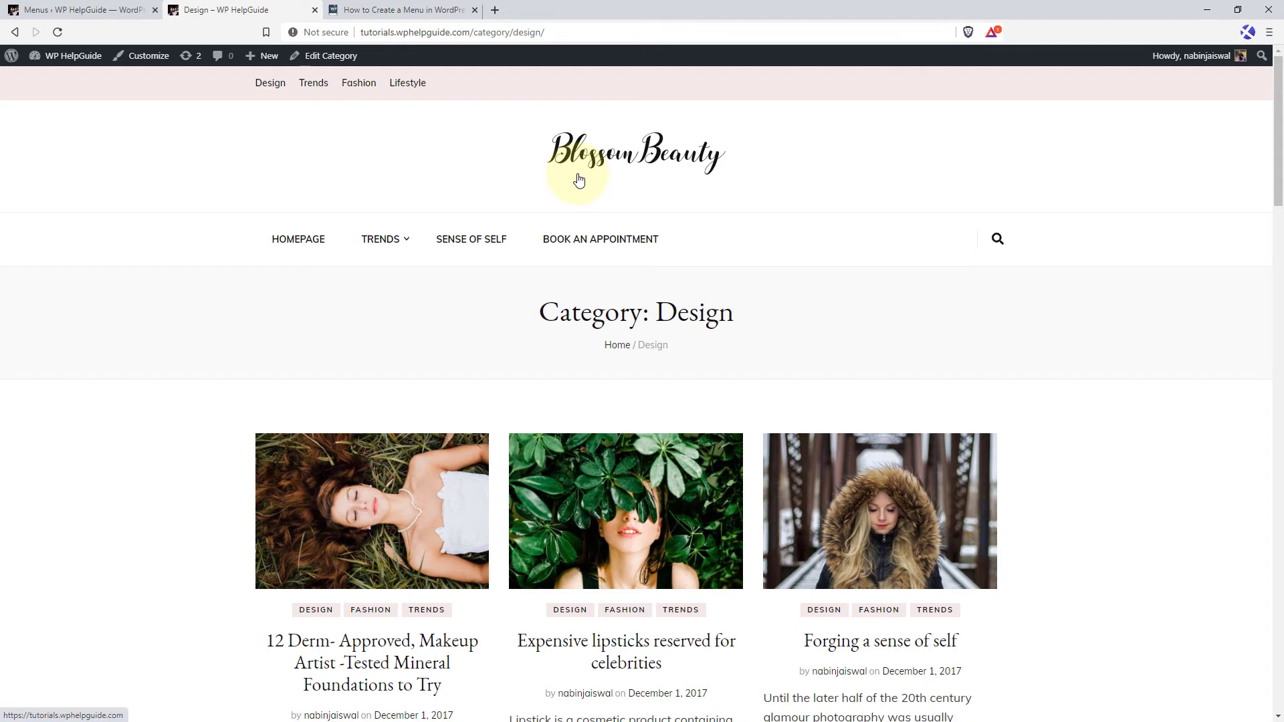
click(595, 246)
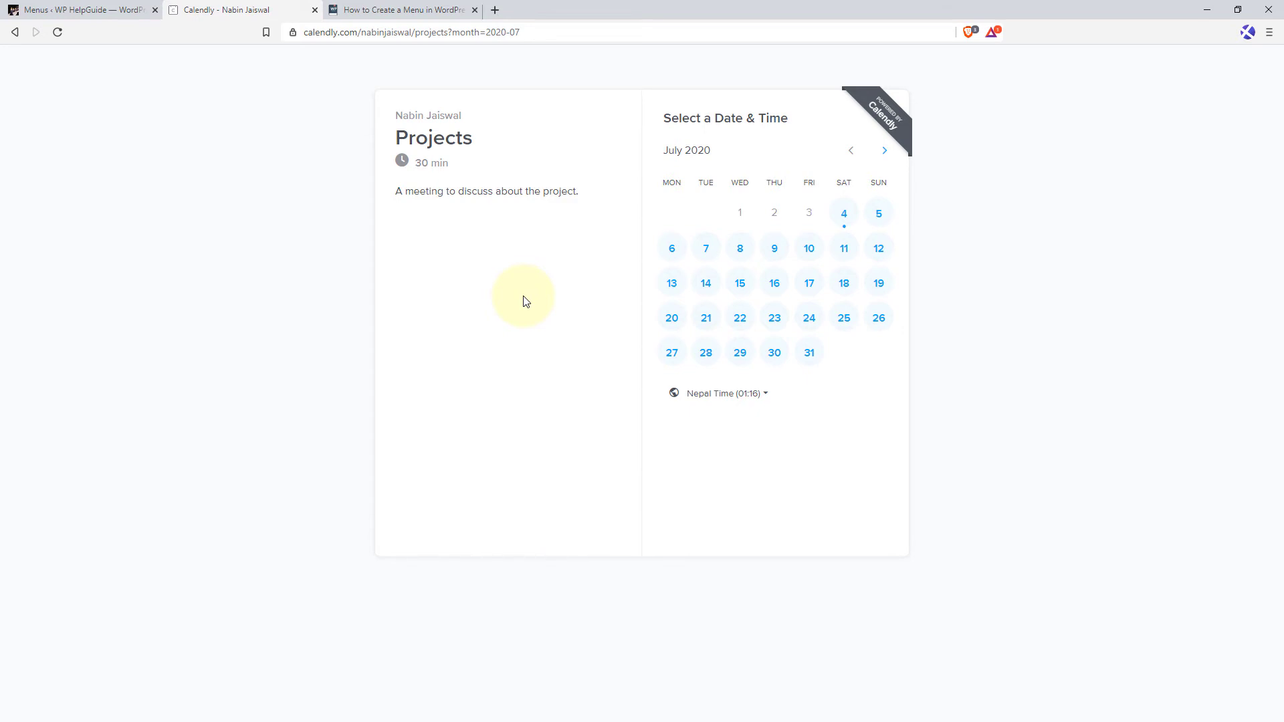
right_click(18, 35)
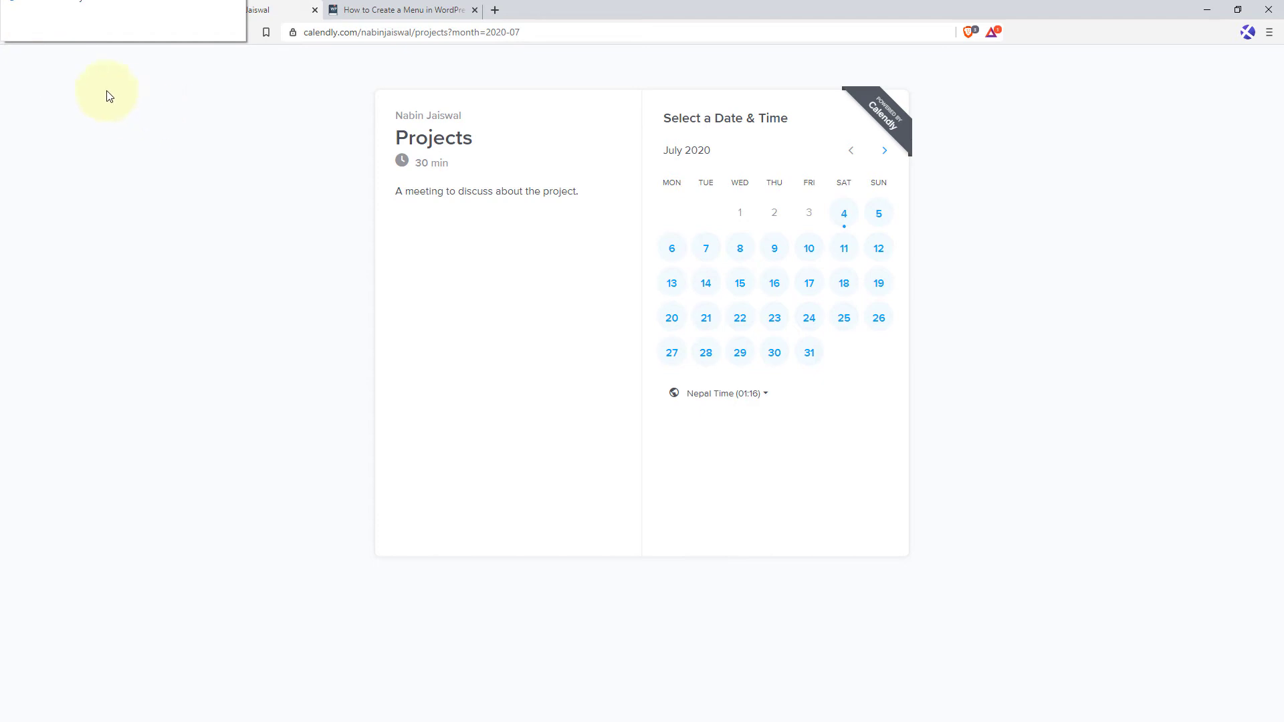
click(171, 140)
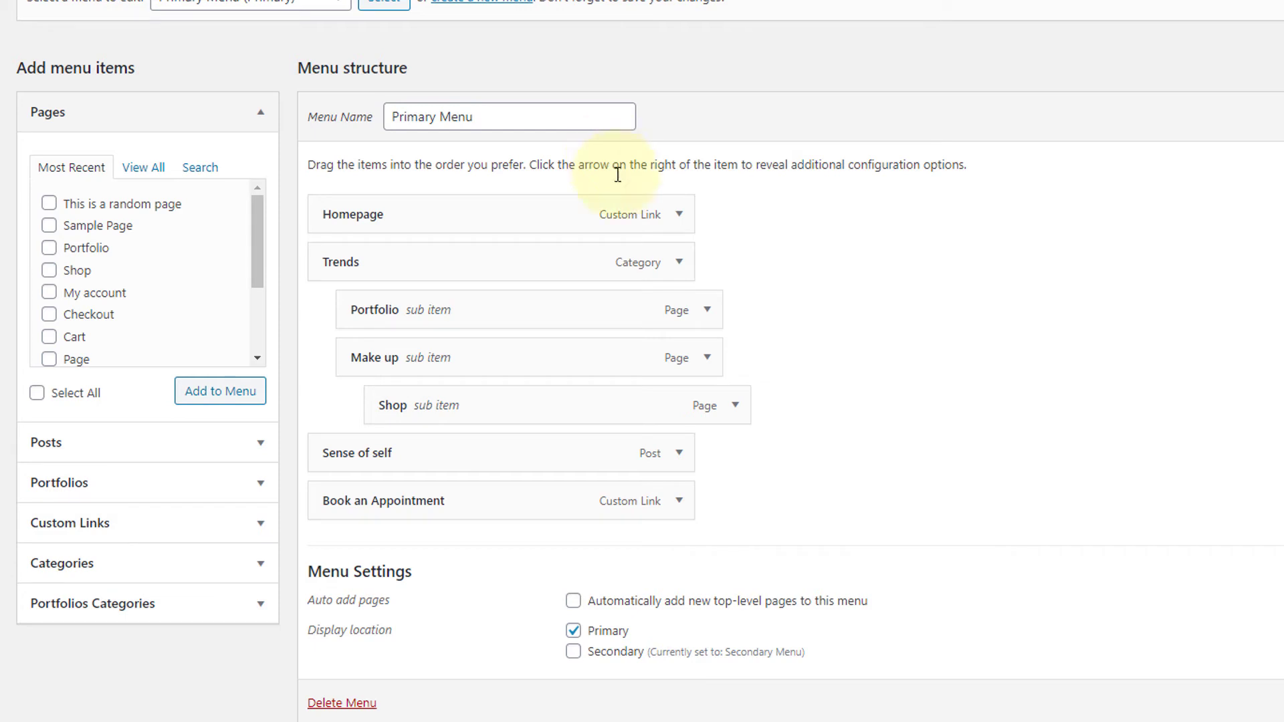
Step: Set the Book an Appointment item in Primary Menu to open its link in a new tab, and save the menu
click(679, 502)
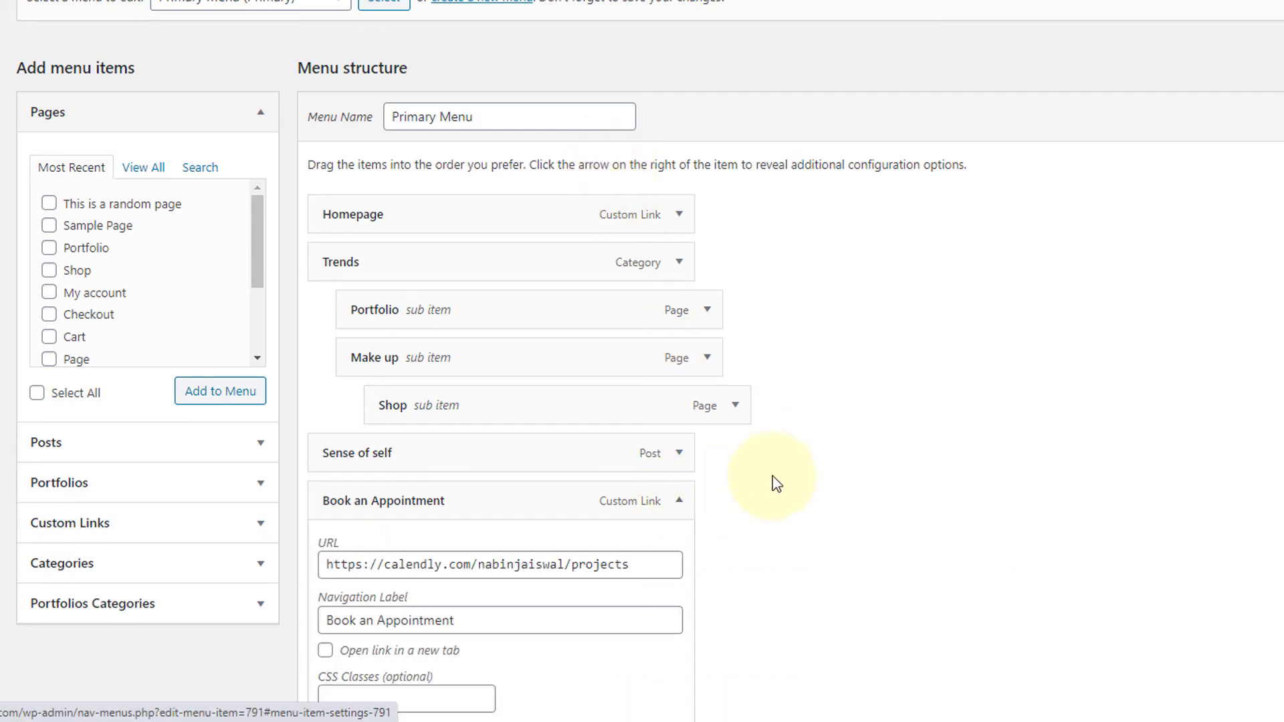
scroll(775, 483, down, 4)
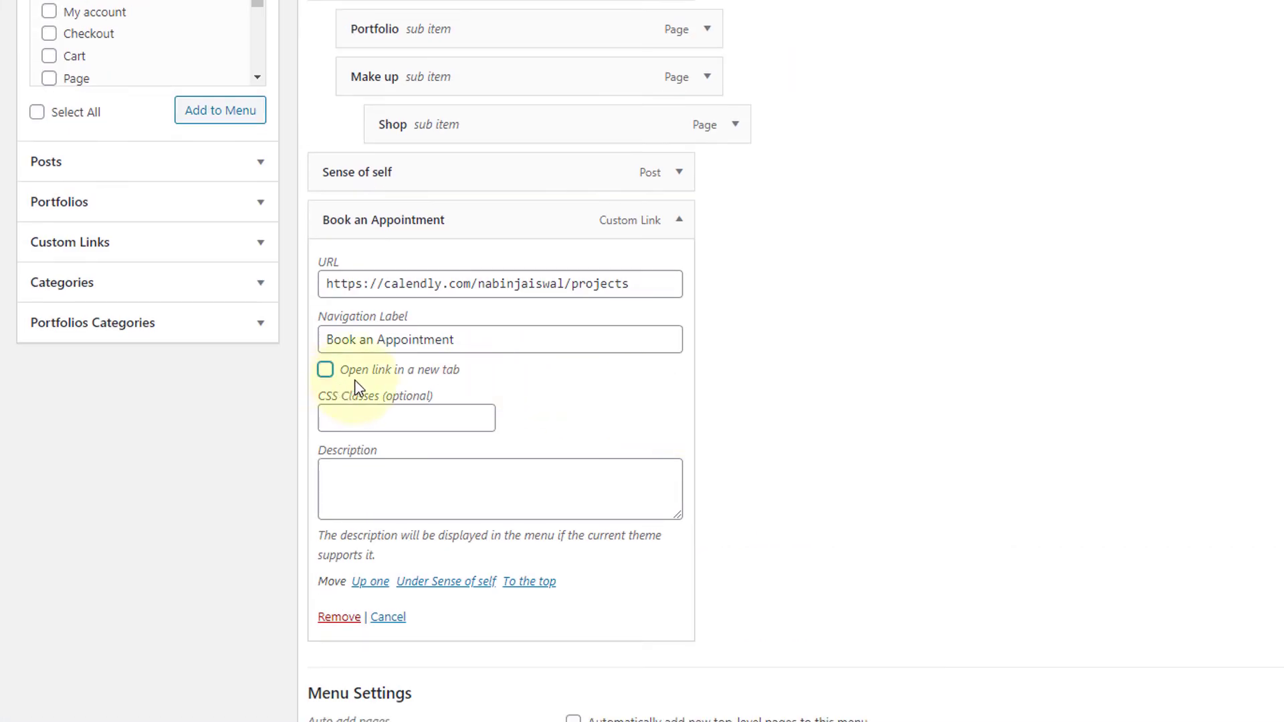
click(327, 372)
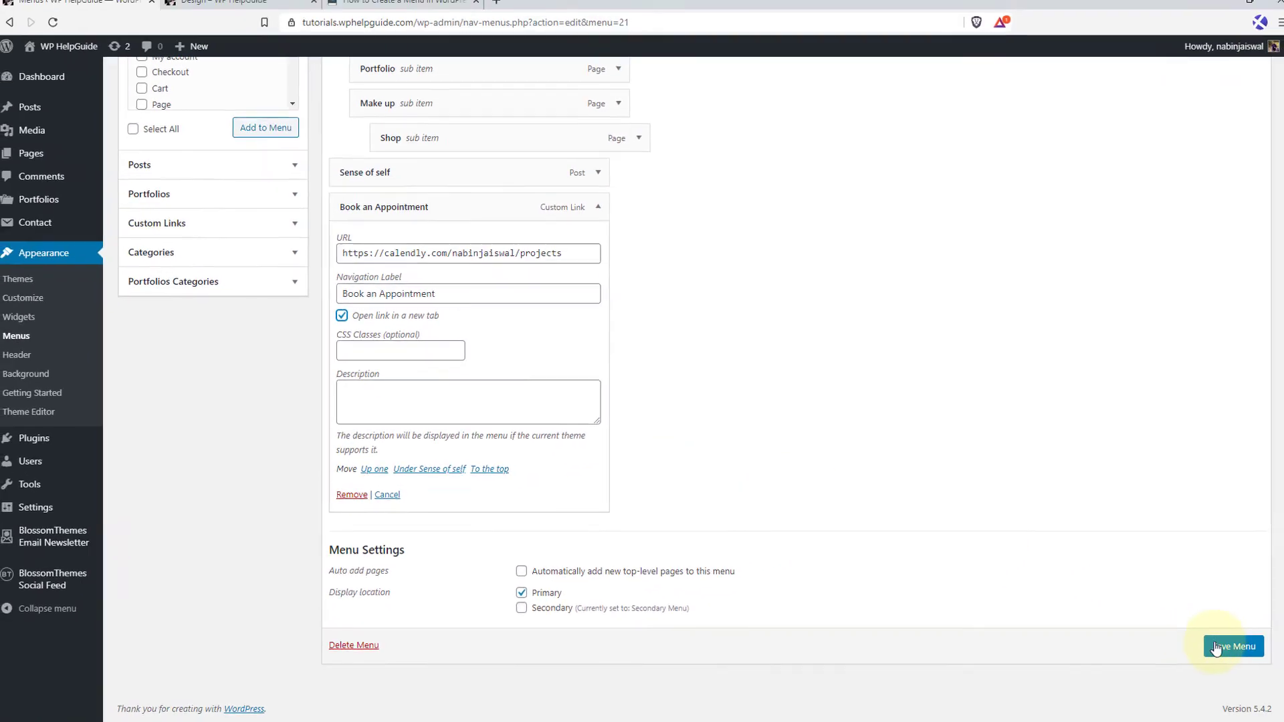
click(1215, 649)
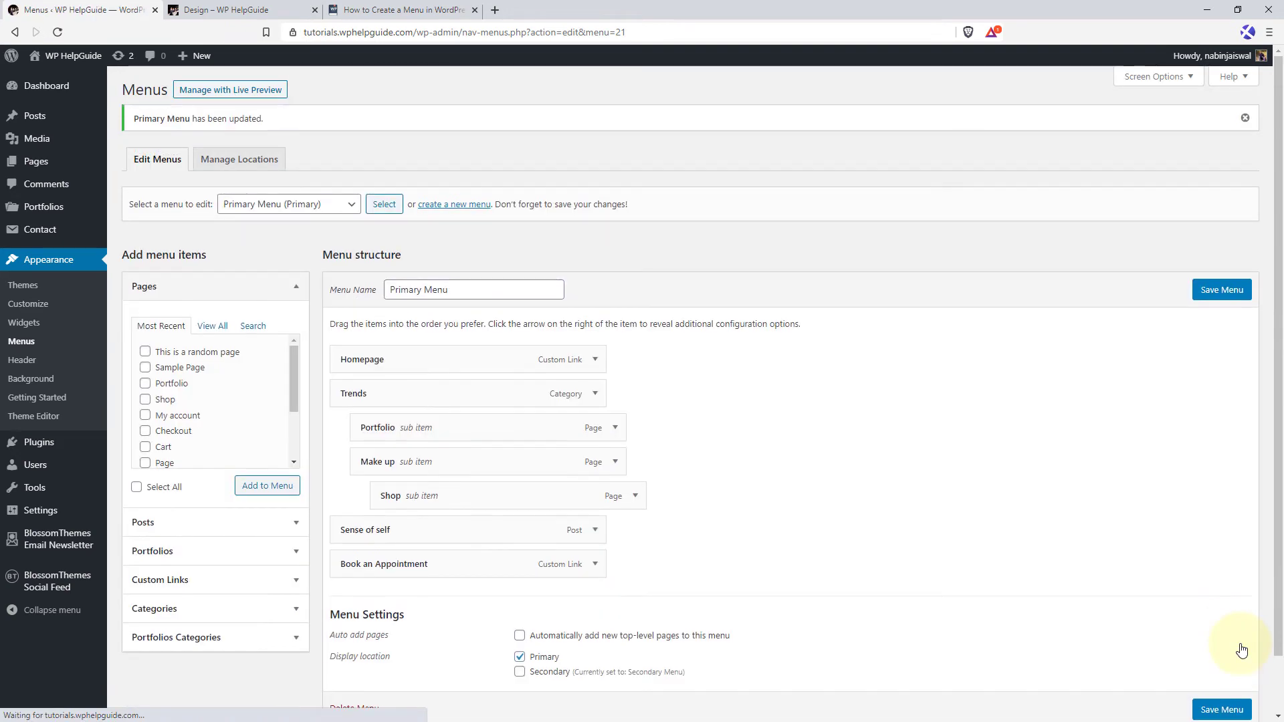
Step: Reload the Design category page and test the Book an Appointment link's new-tab behavior
click(287, 11)
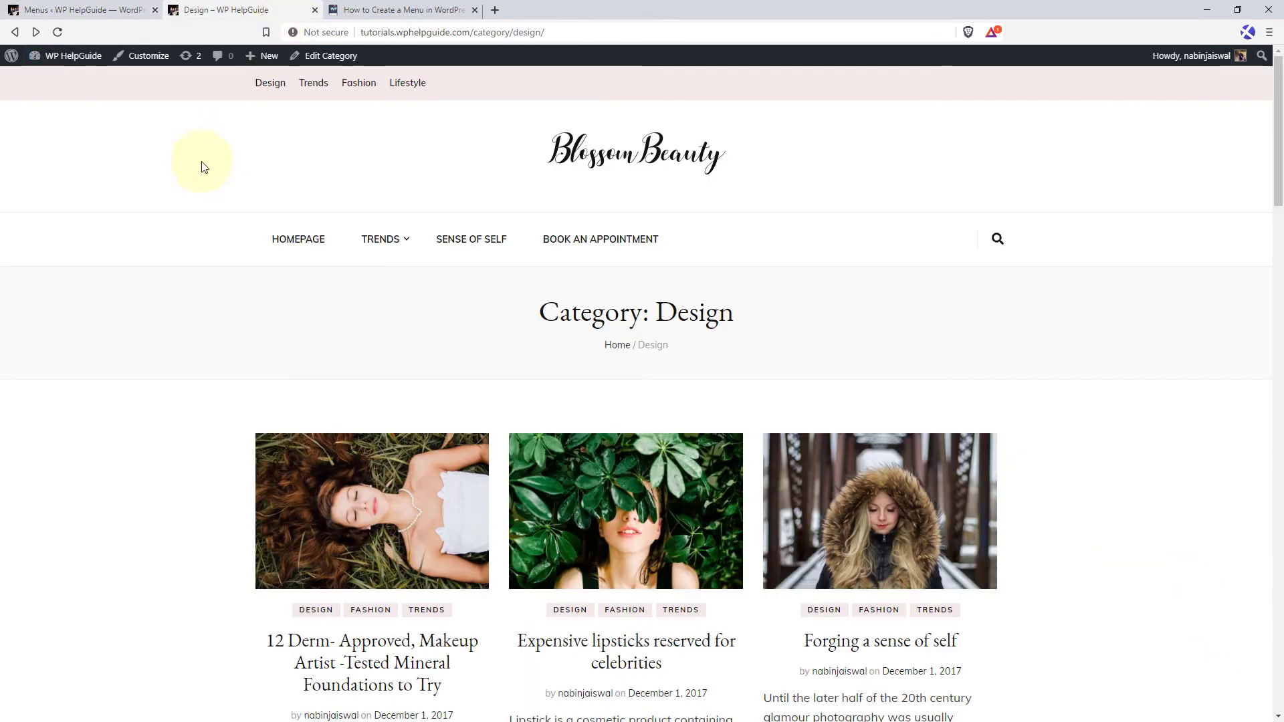
click(56, 31)
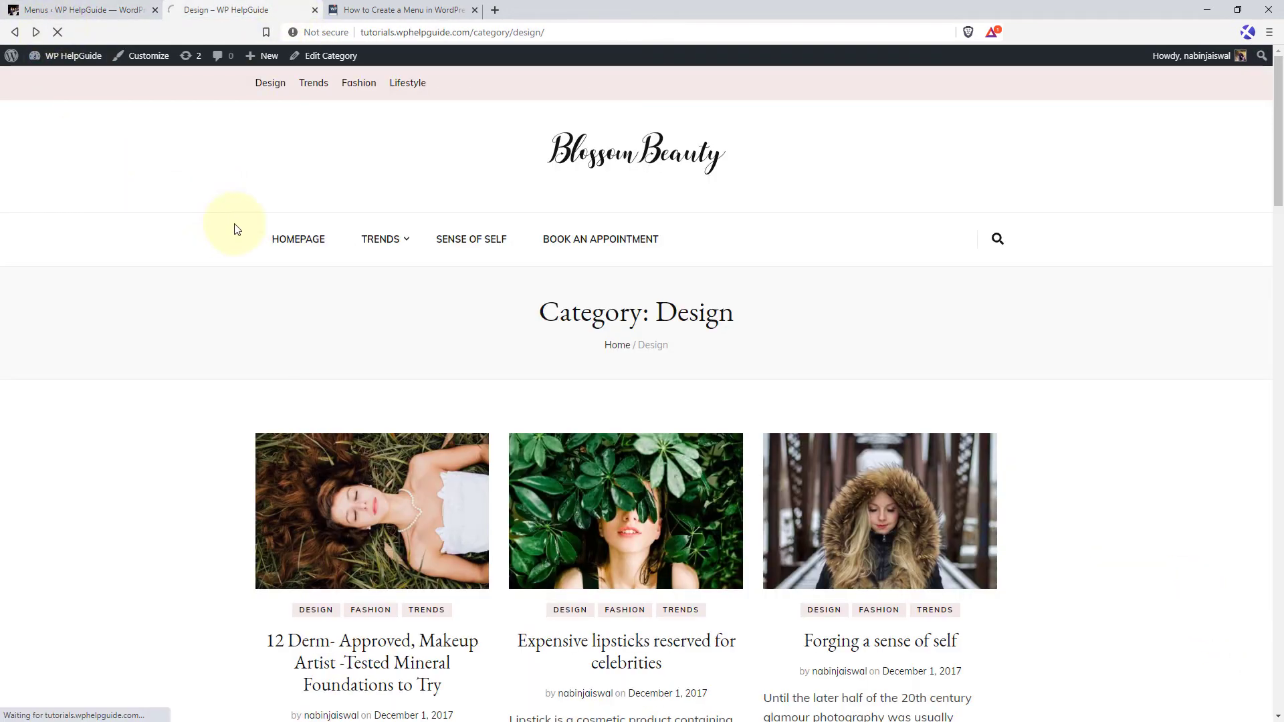
click(602, 243)
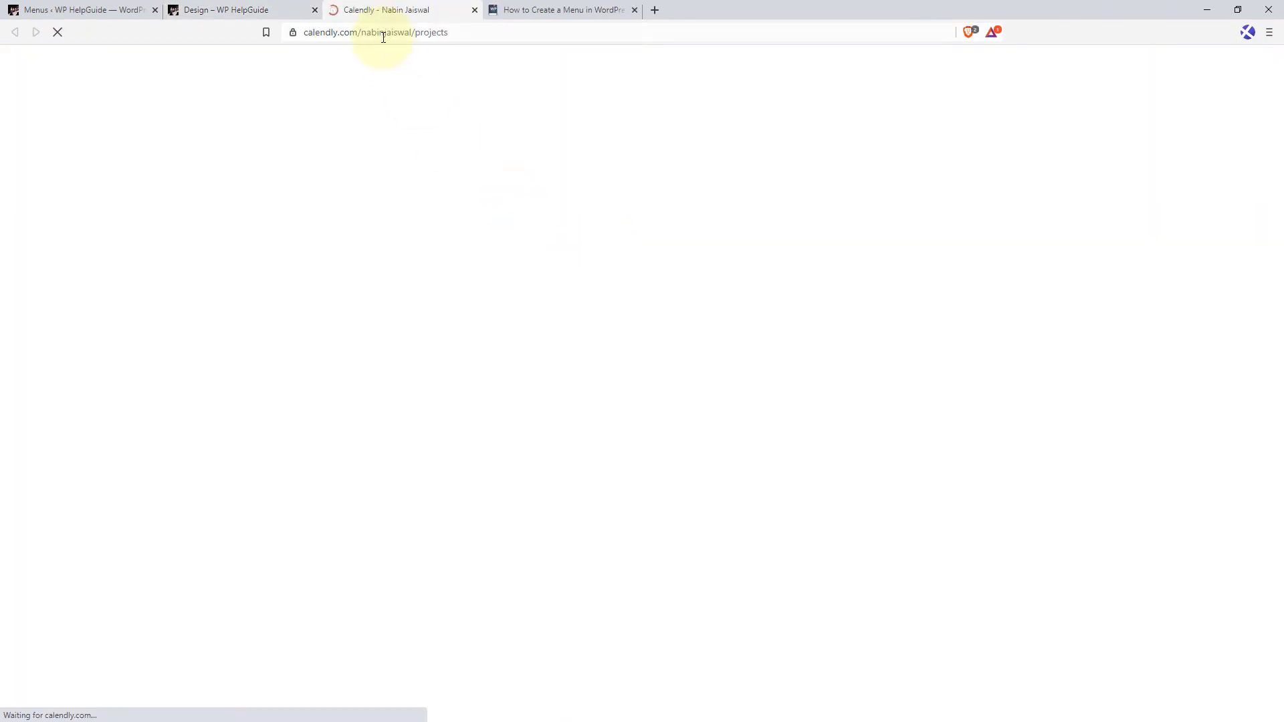
Step: Back in the menu editor, give the Book an Appointment item the CSS class appointment and save Primary Menu
click(81, 9)
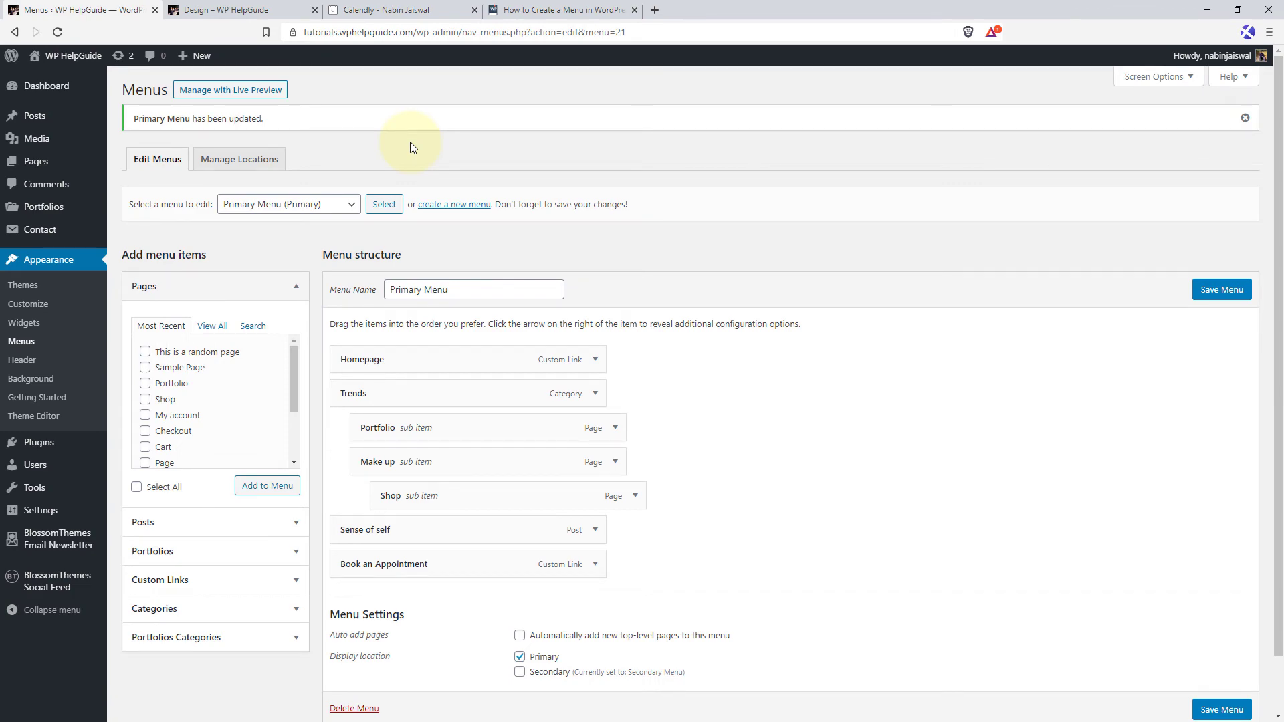
scroll(411, 142, down, 2)
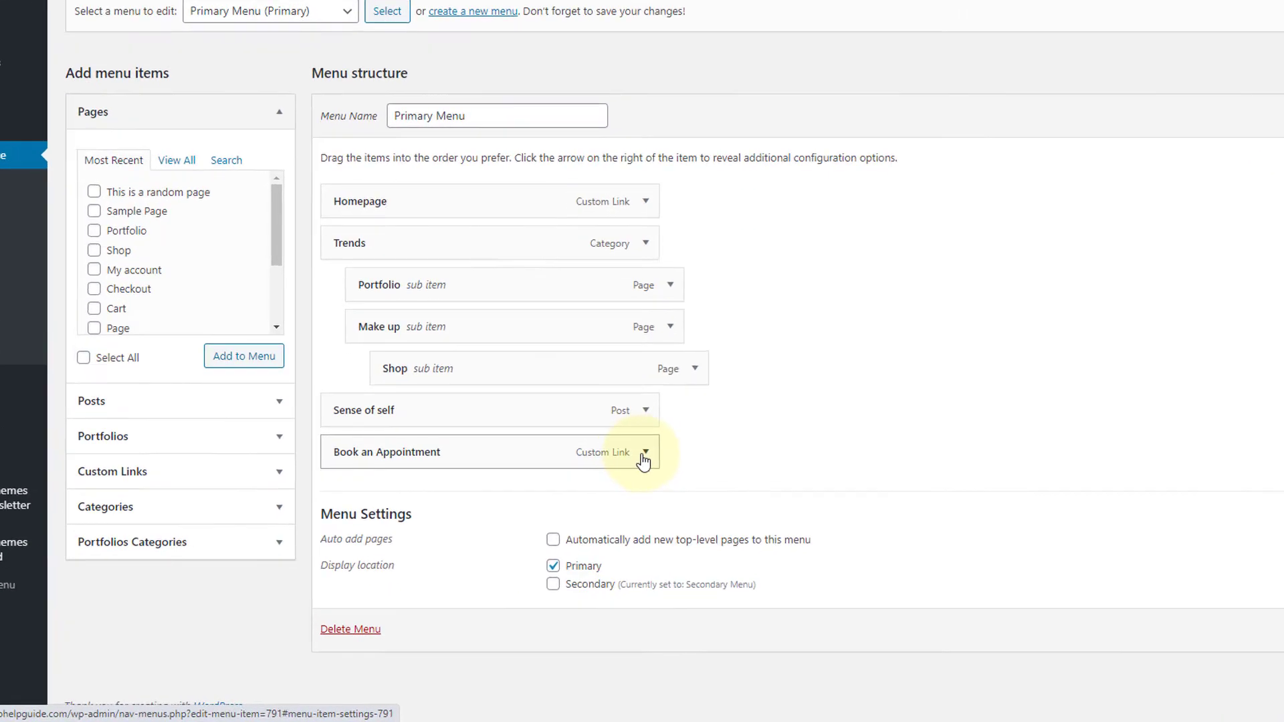
click(644, 457)
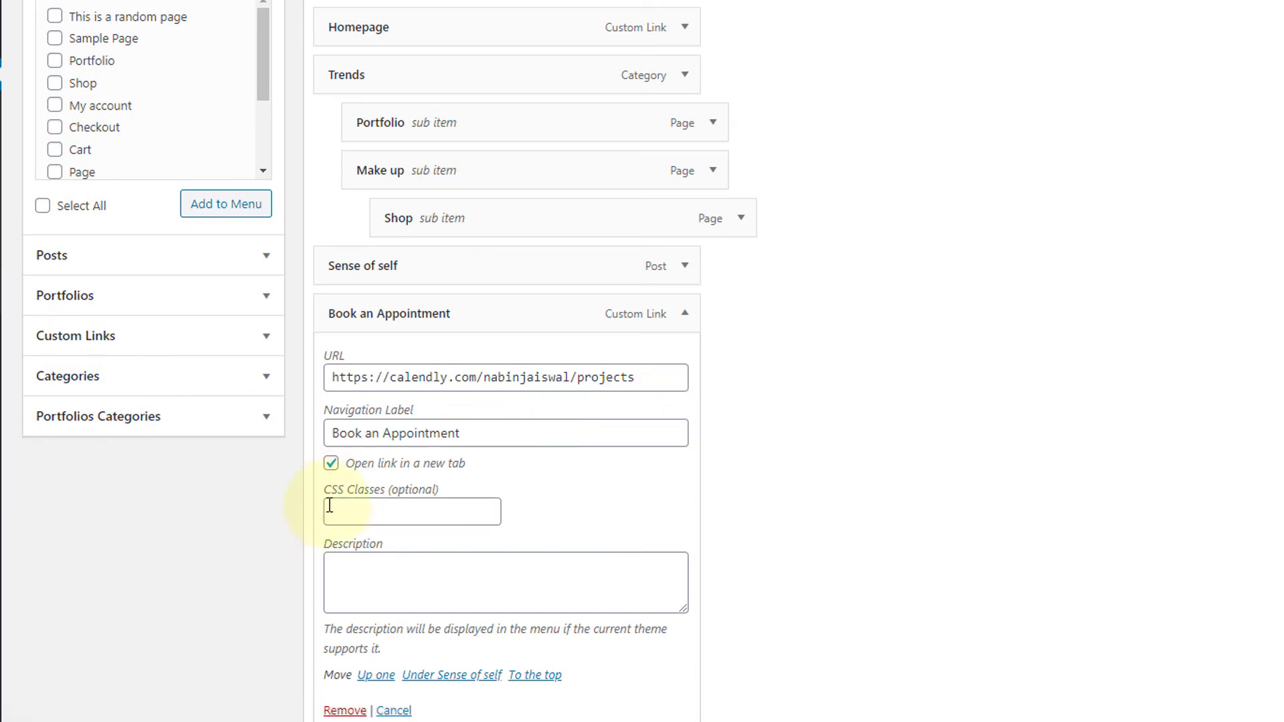
click(377, 506)
scroll(403, 420, down, 1)
text(appo)
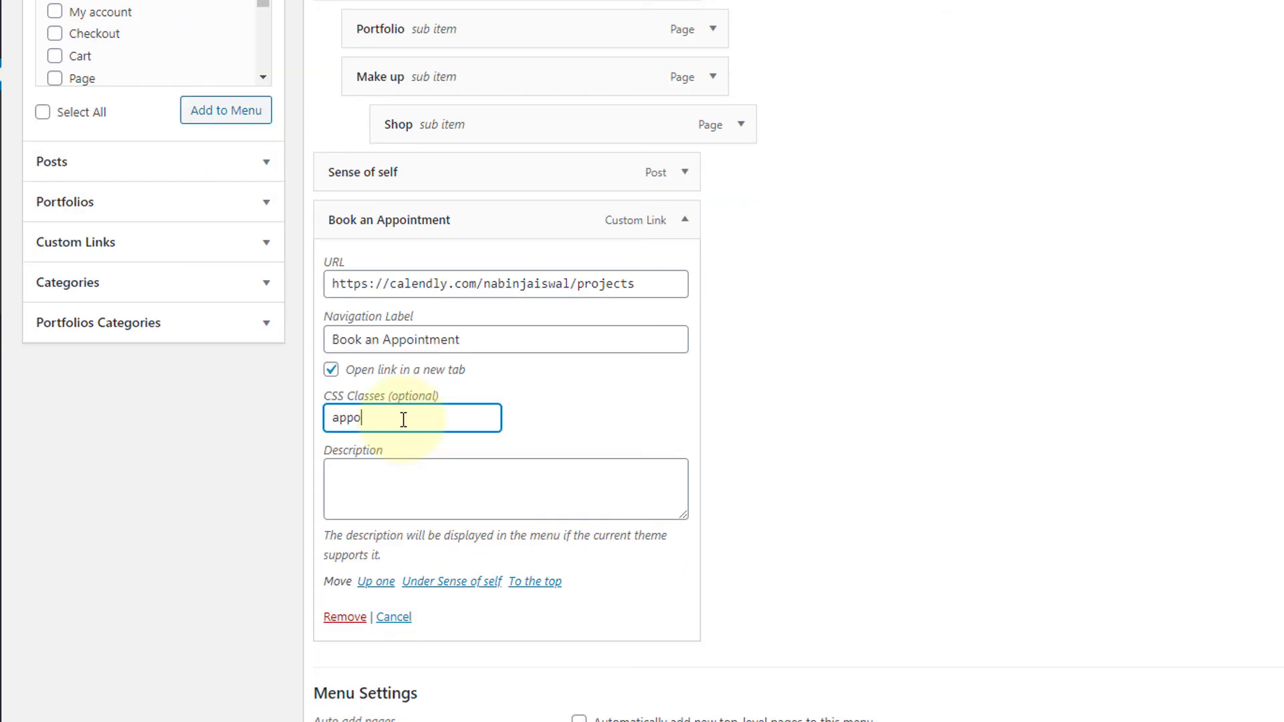
text(intment)
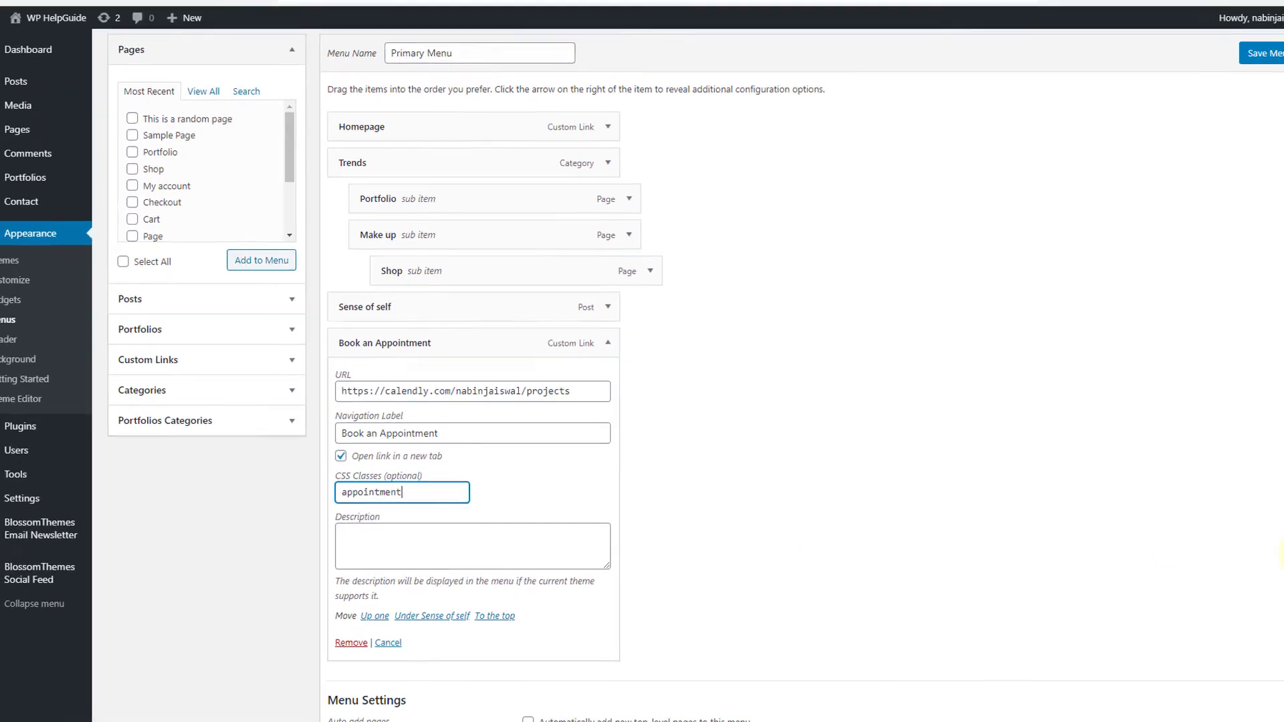
scroll(1271, 644, down, 2)
click(1271, 644)
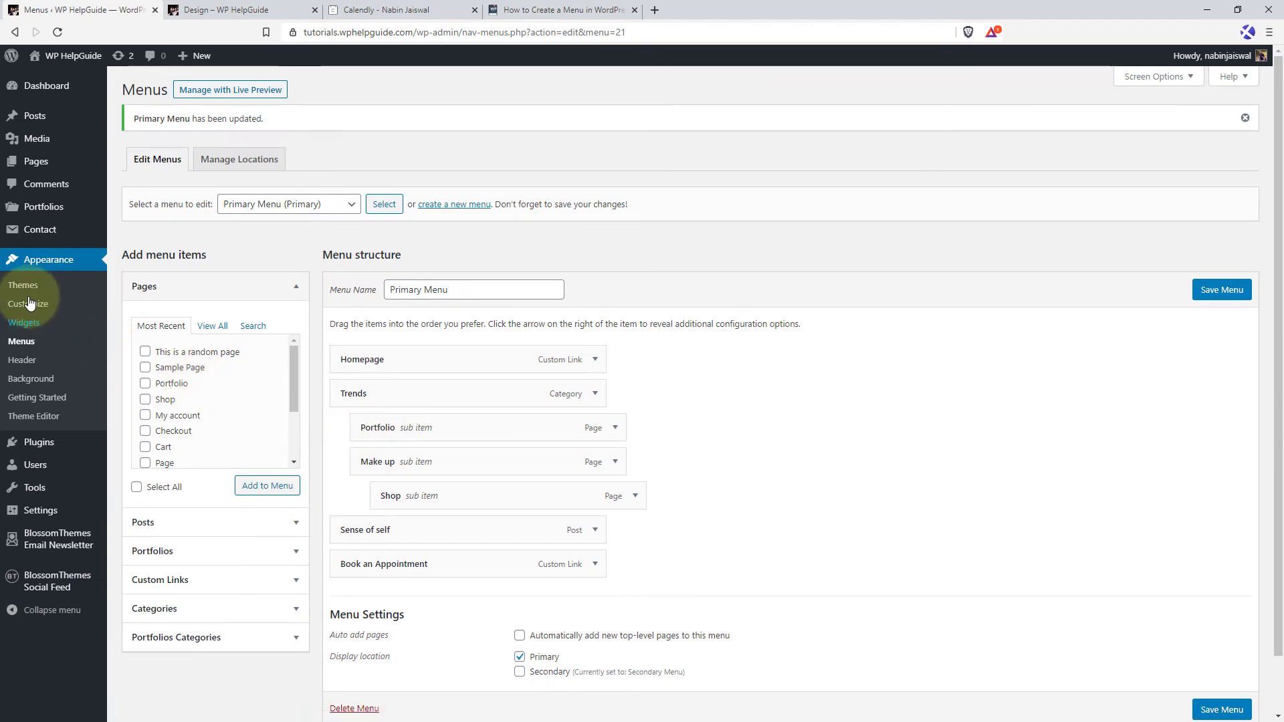
Step: Open the theme customizer in a separate tab and start editing its Additional CSS
middle_click(33, 305)
click(267, 9)
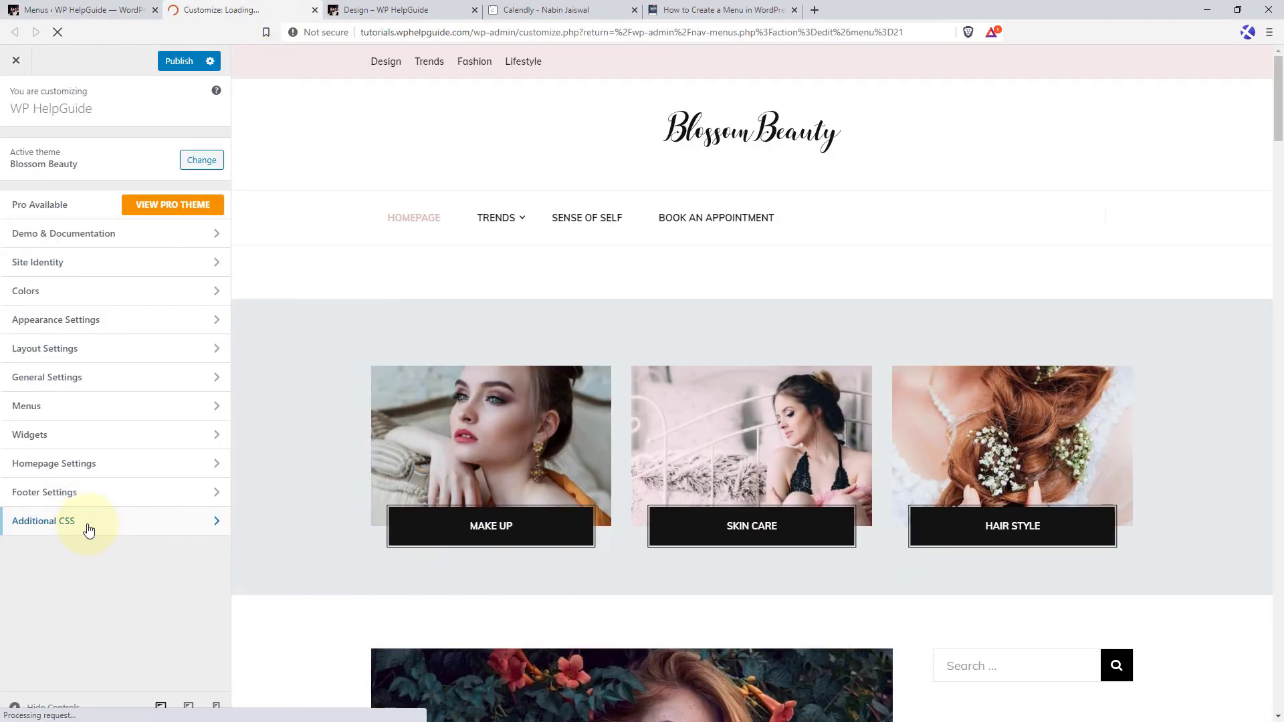
click(89, 531)
click(46, 410)
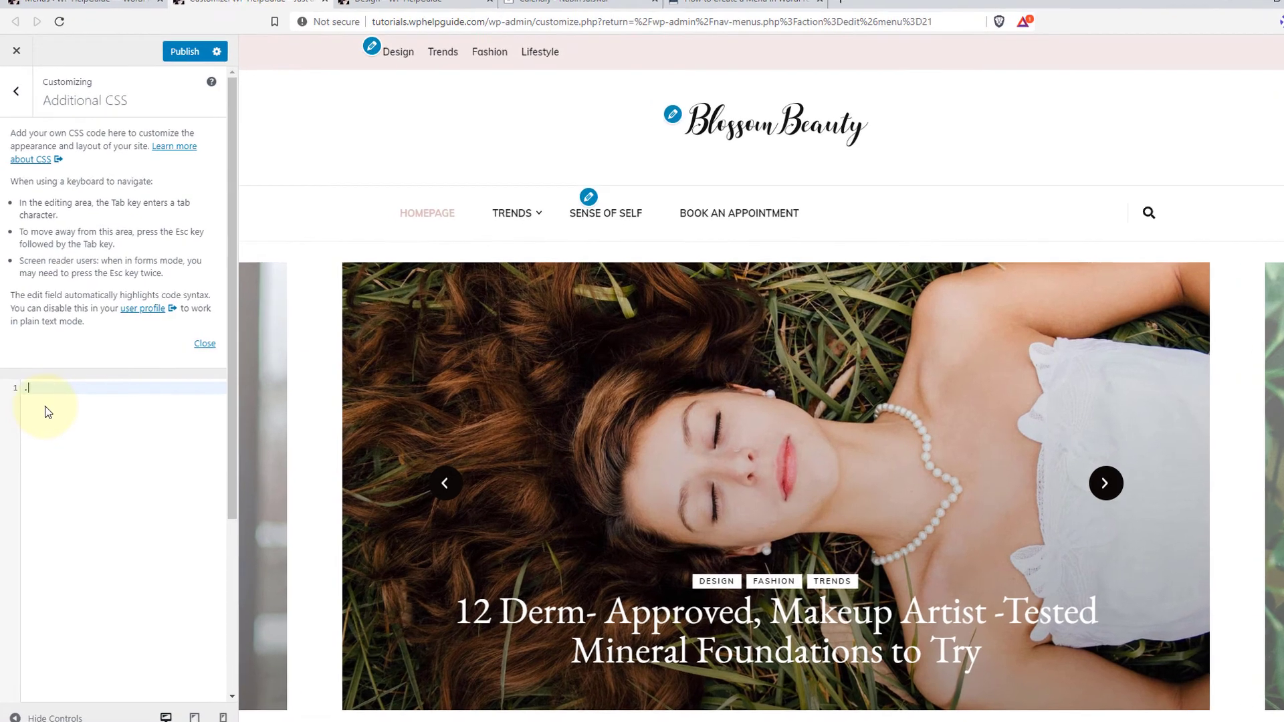
Step: Write a CSS rule for .appointment with font-size 16px !important and background #000000
text(.app)
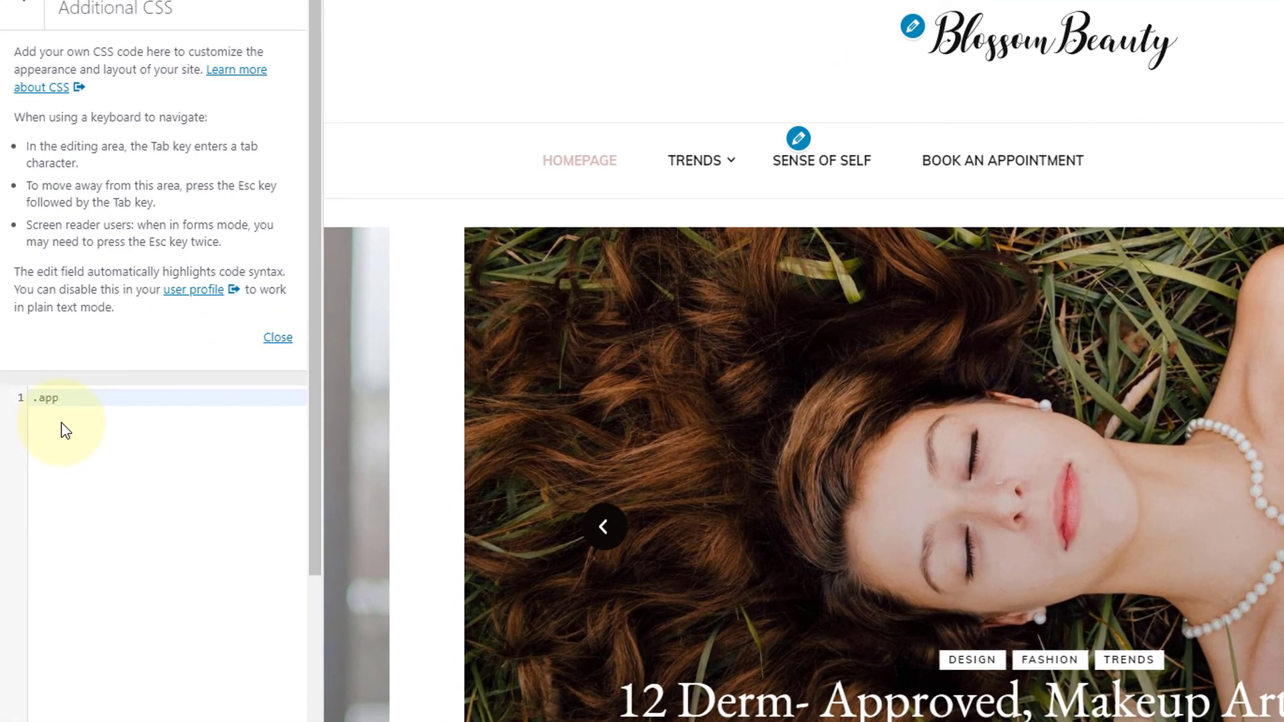
text(ointment{)
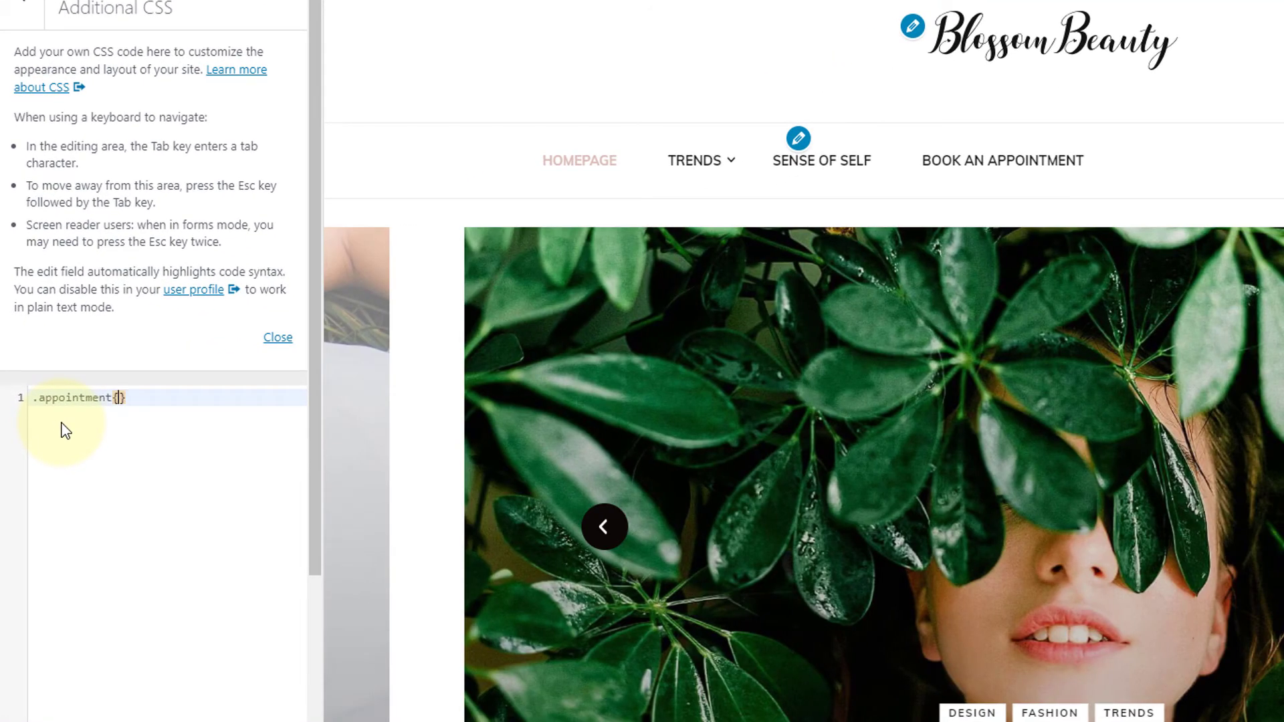
key(Return)
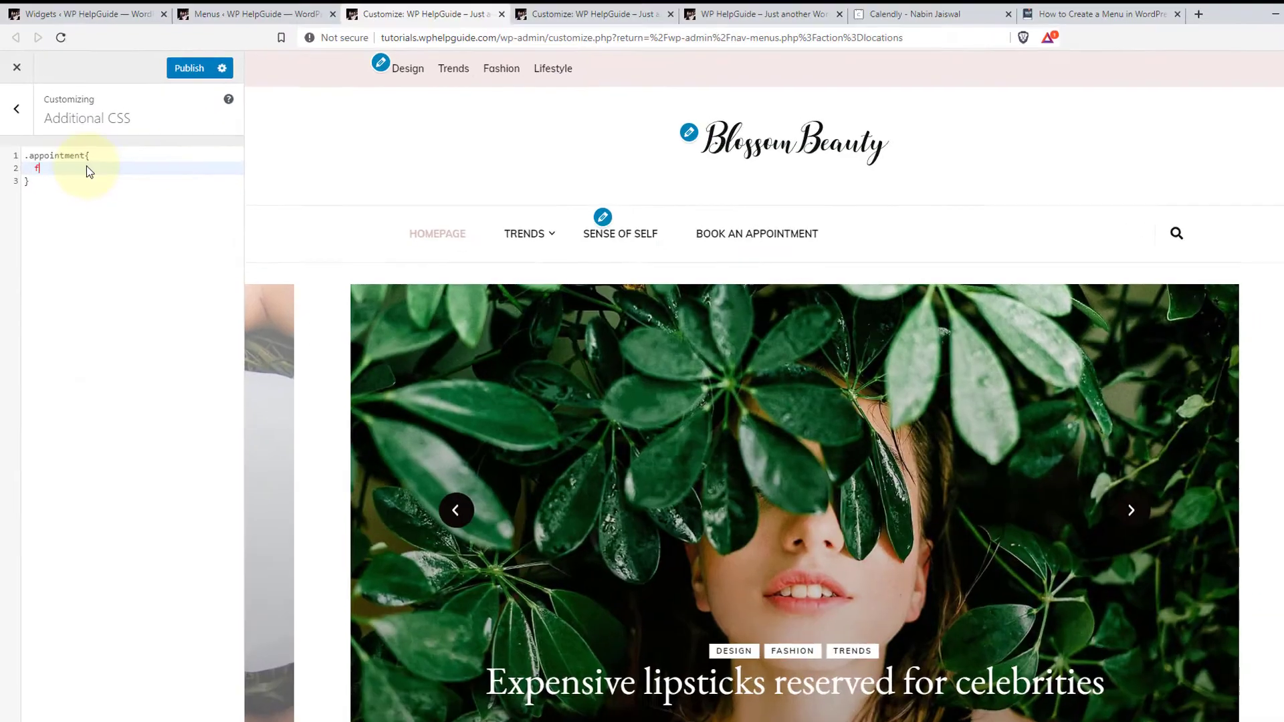
text(font-s)
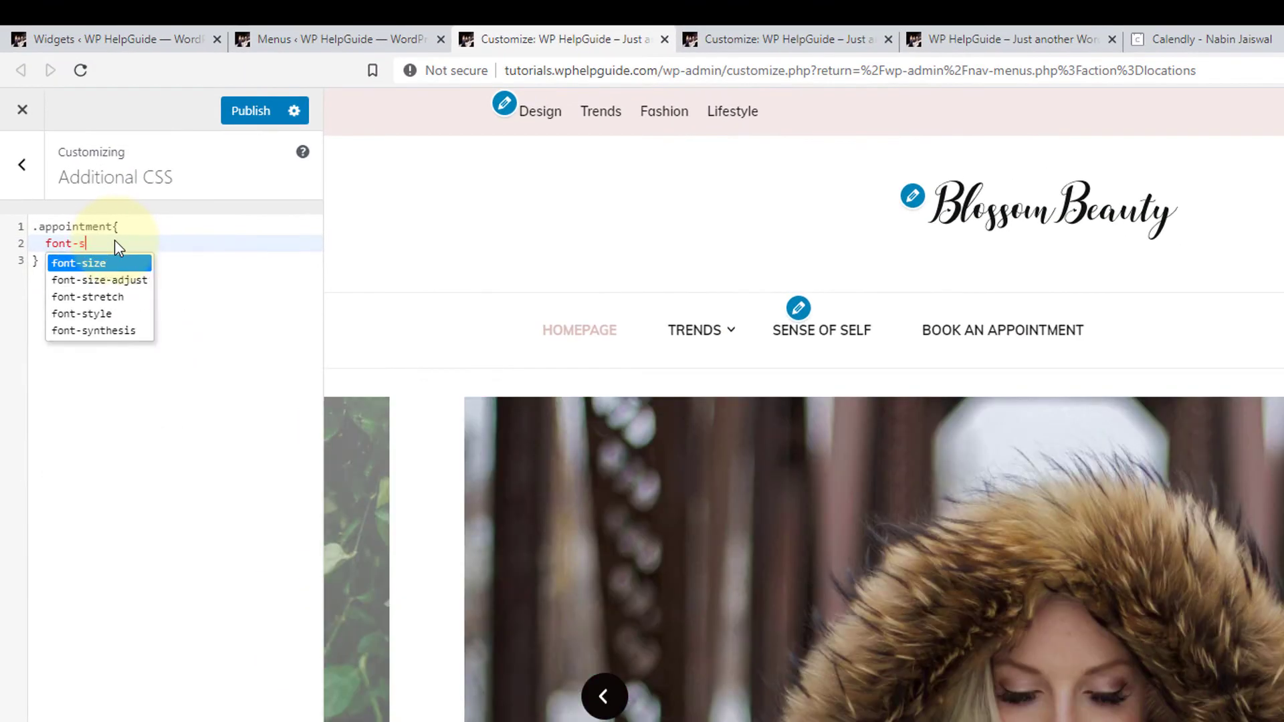
text(ize: 16px !important;)
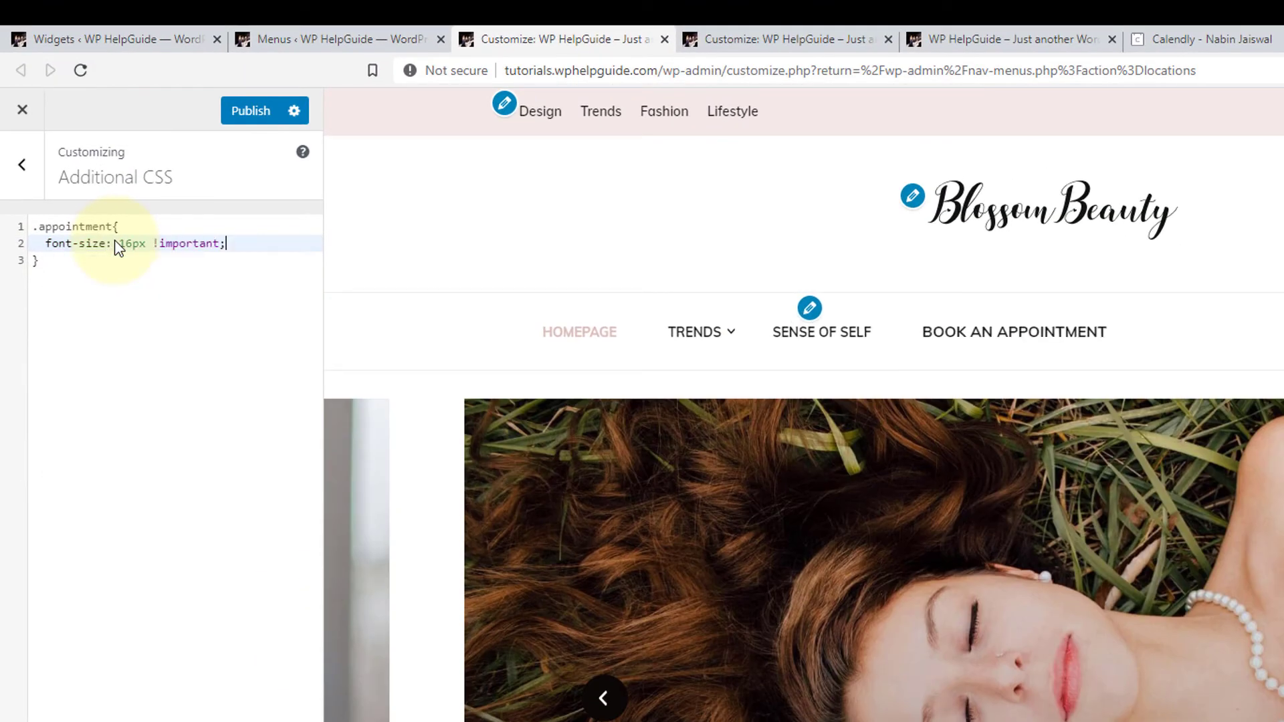
key(Return)
text(background: #000000;)
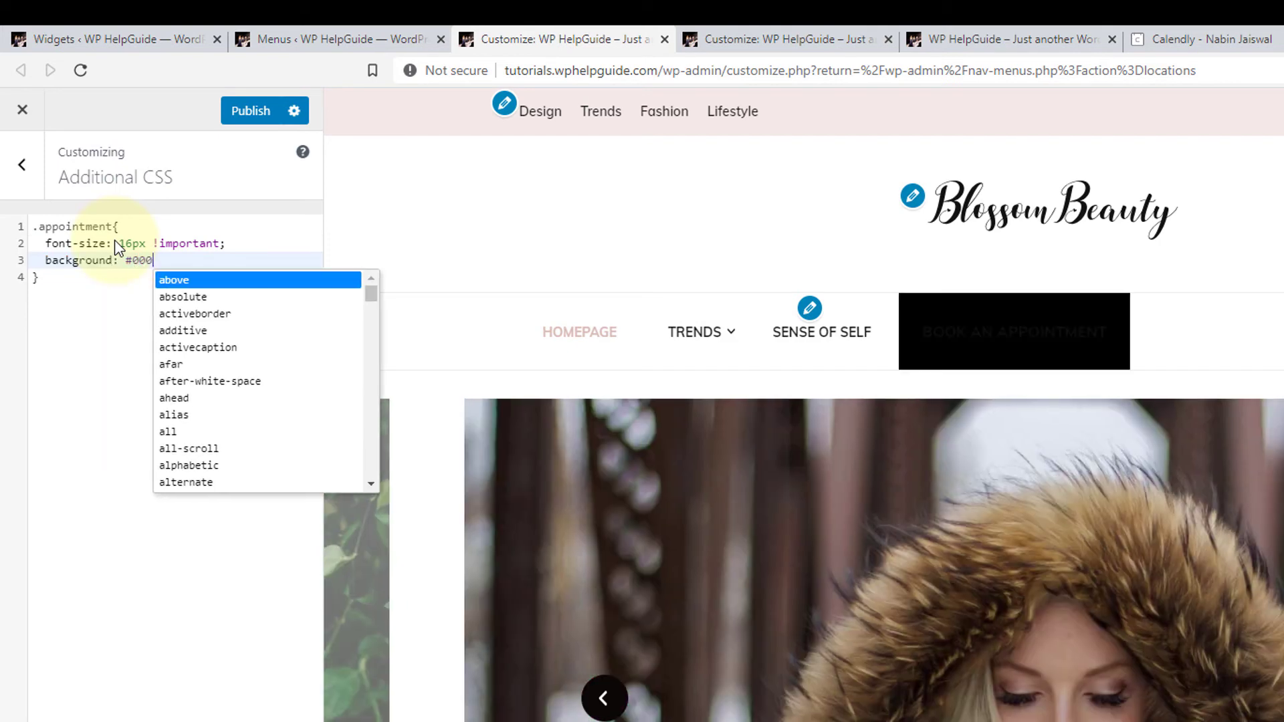
Step: Add a second CSS rule for .appointment a that sets the color to #ffffff !important
key(Down)
key(Return)
text(.appointment a{)
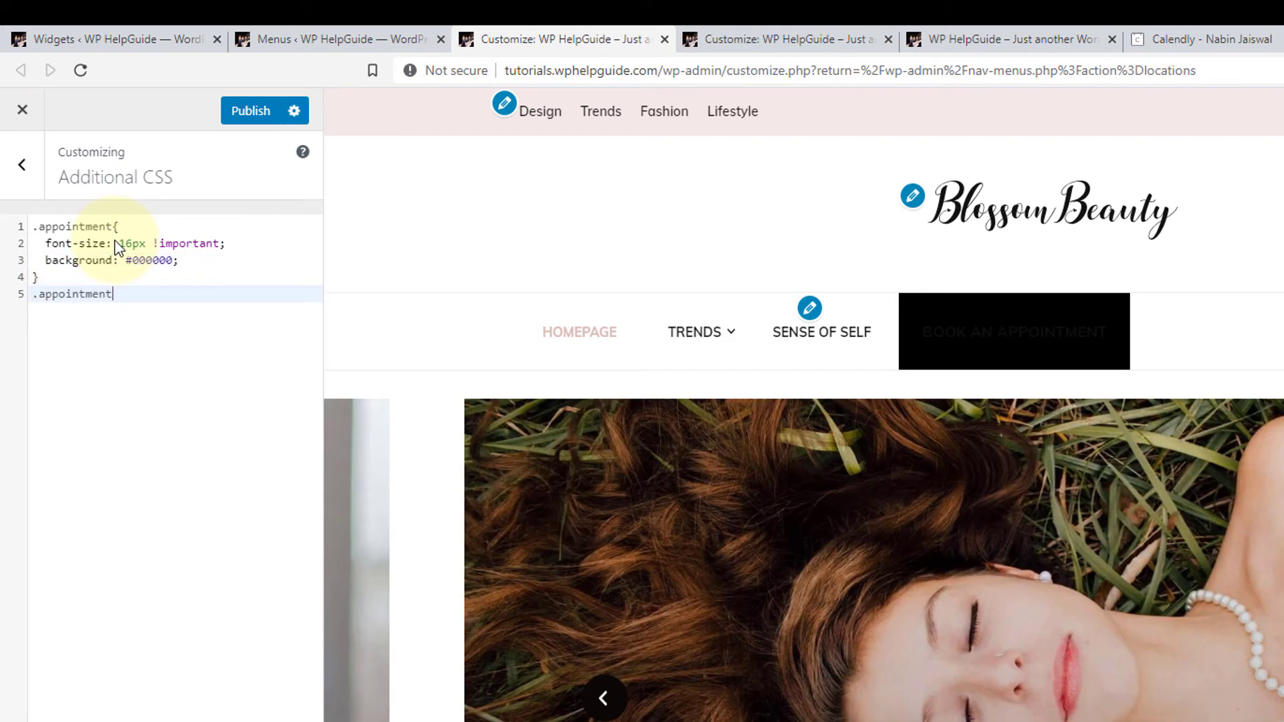
key(Return)
text(color)
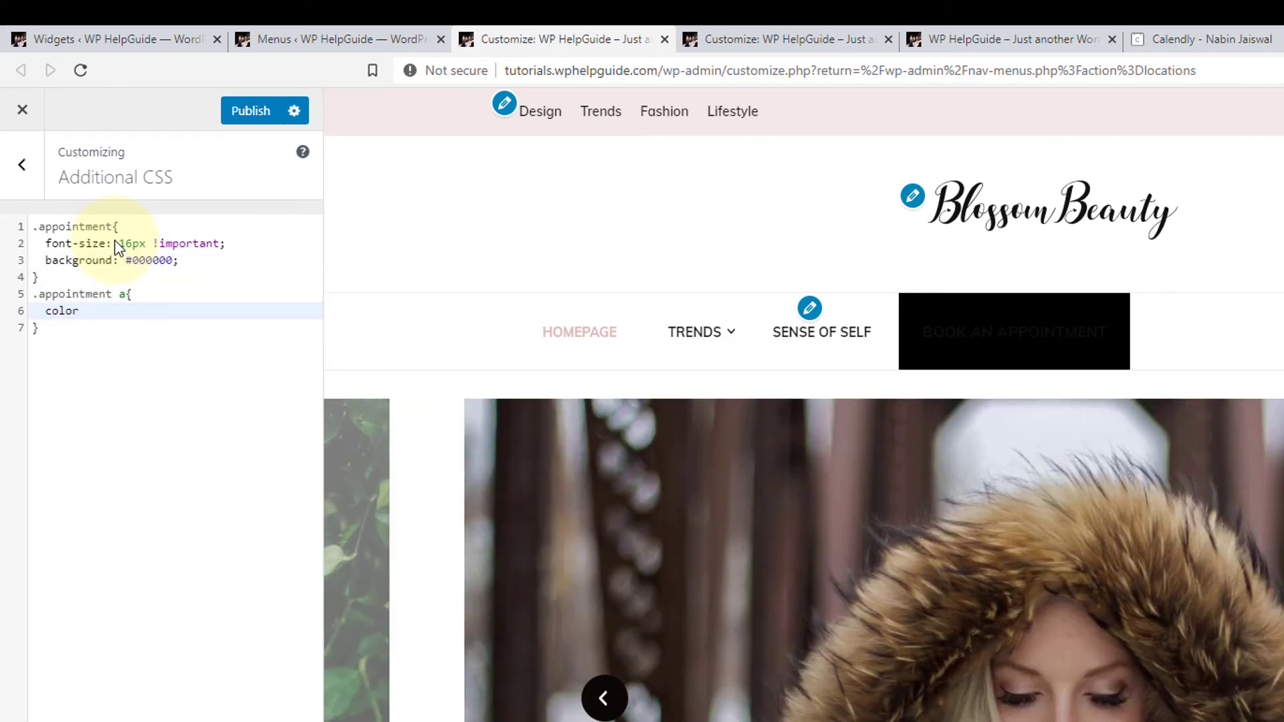
text(: #ffffff !important;)
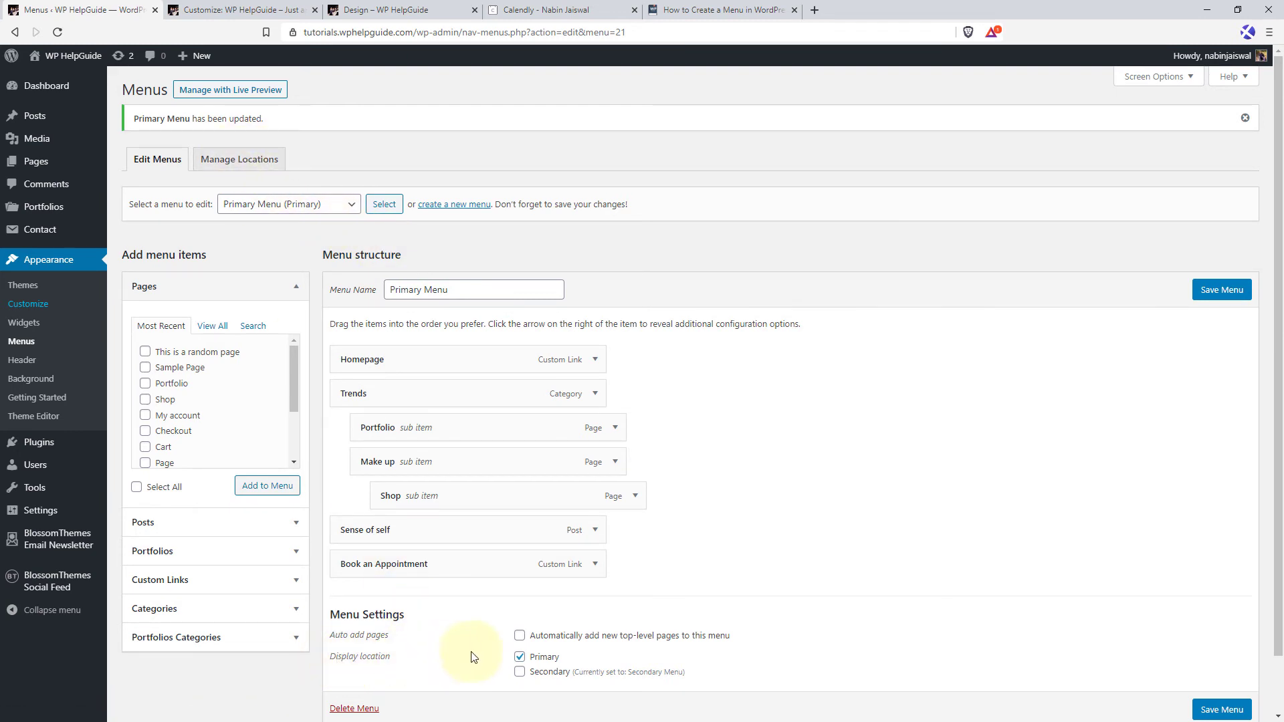
Step: In the menu location settings, assign Secondary Menu to the Primary location and Primary Menu to the Secondary location, and save
click(249, 161)
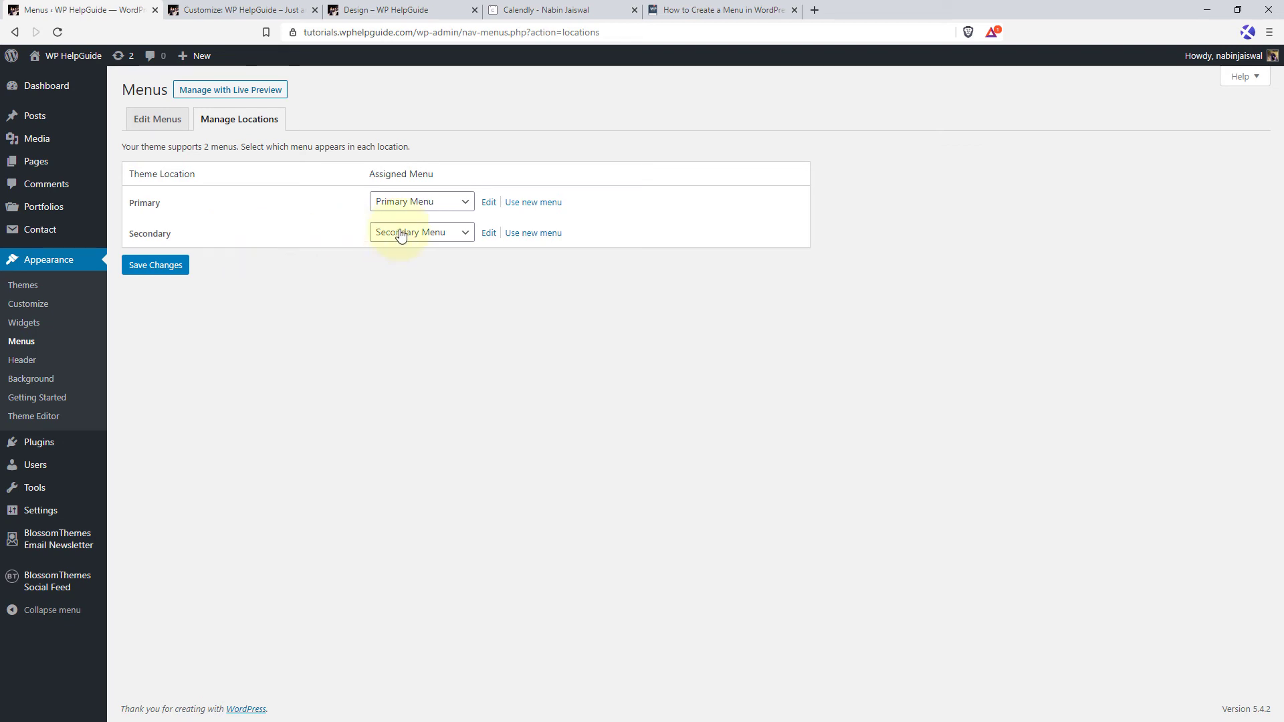
click(424, 202)
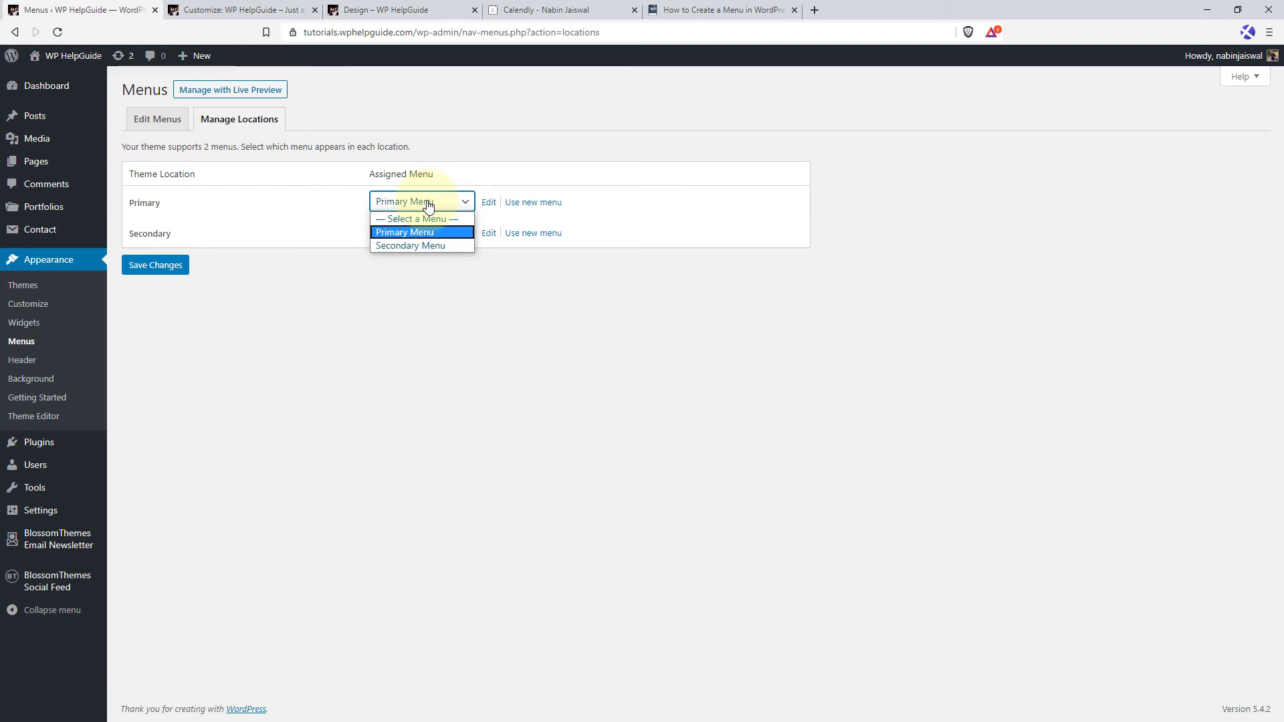
click(423, 245)
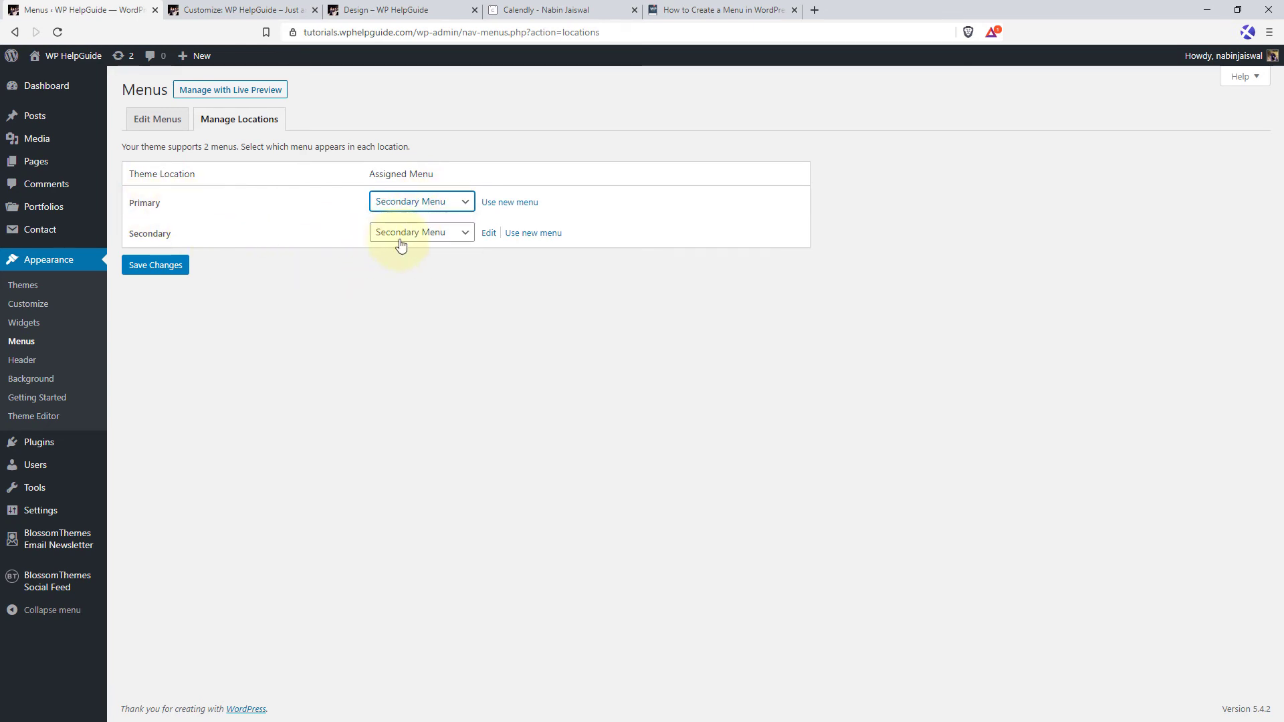
click(401, 245)
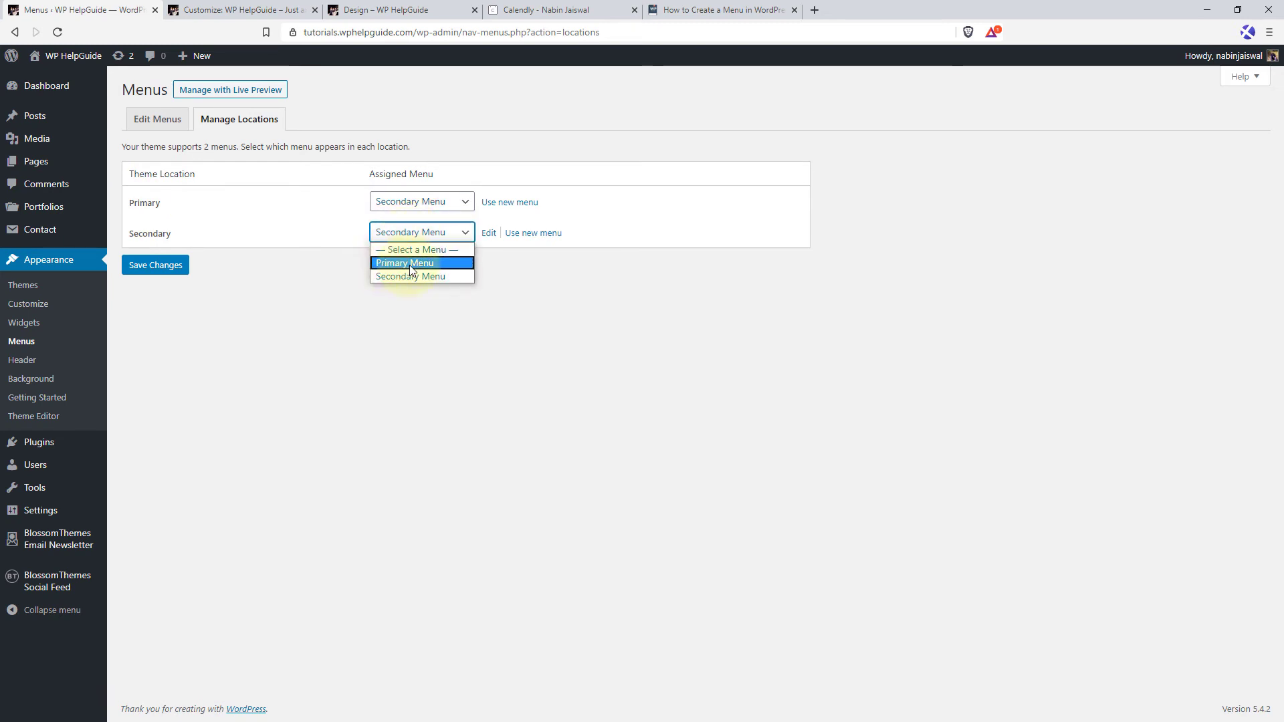
click(409, 263)
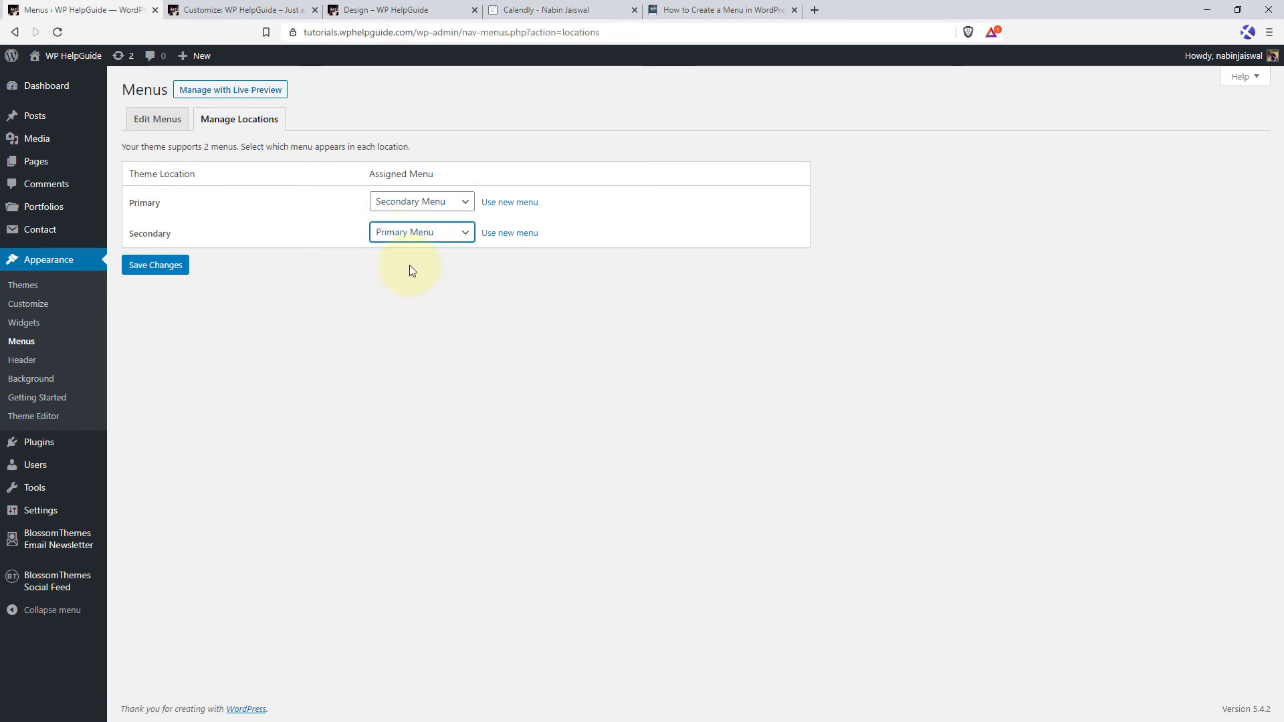
click(153, 267)
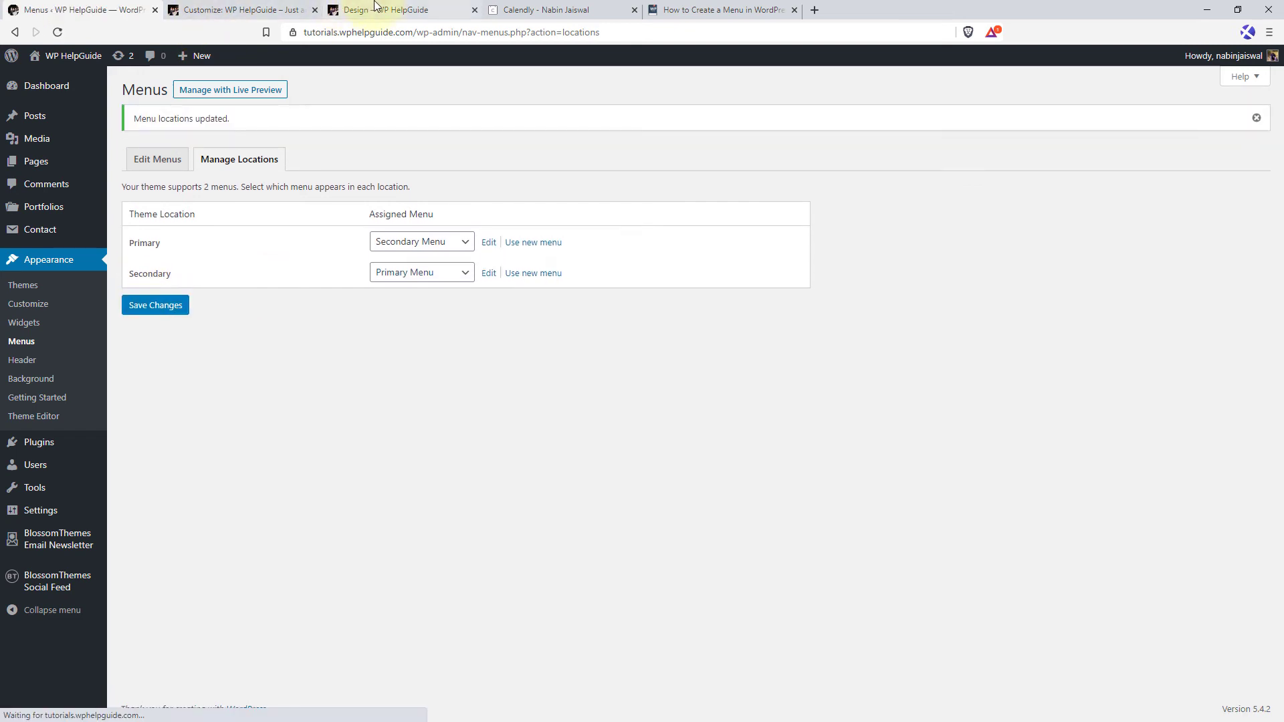
Step: Reload the Design category page and go to the site's homepage to check the position of both menus
click(376, 9)
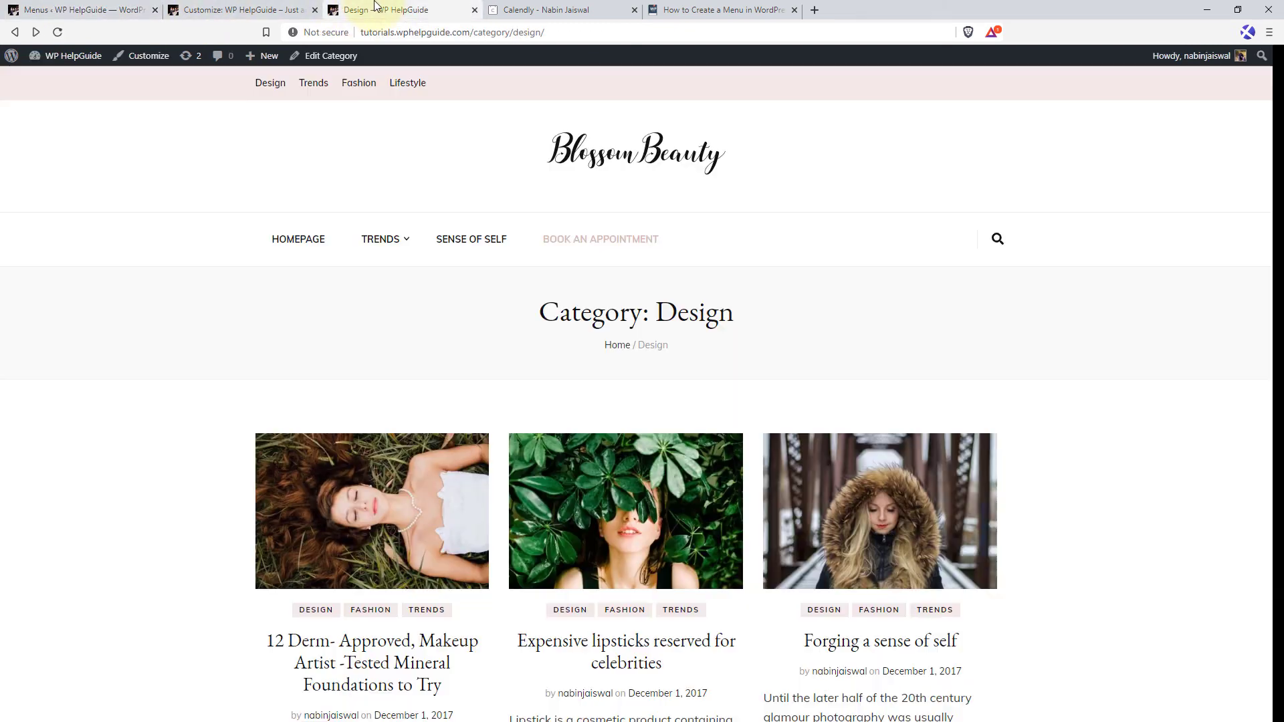
click(59, 34)
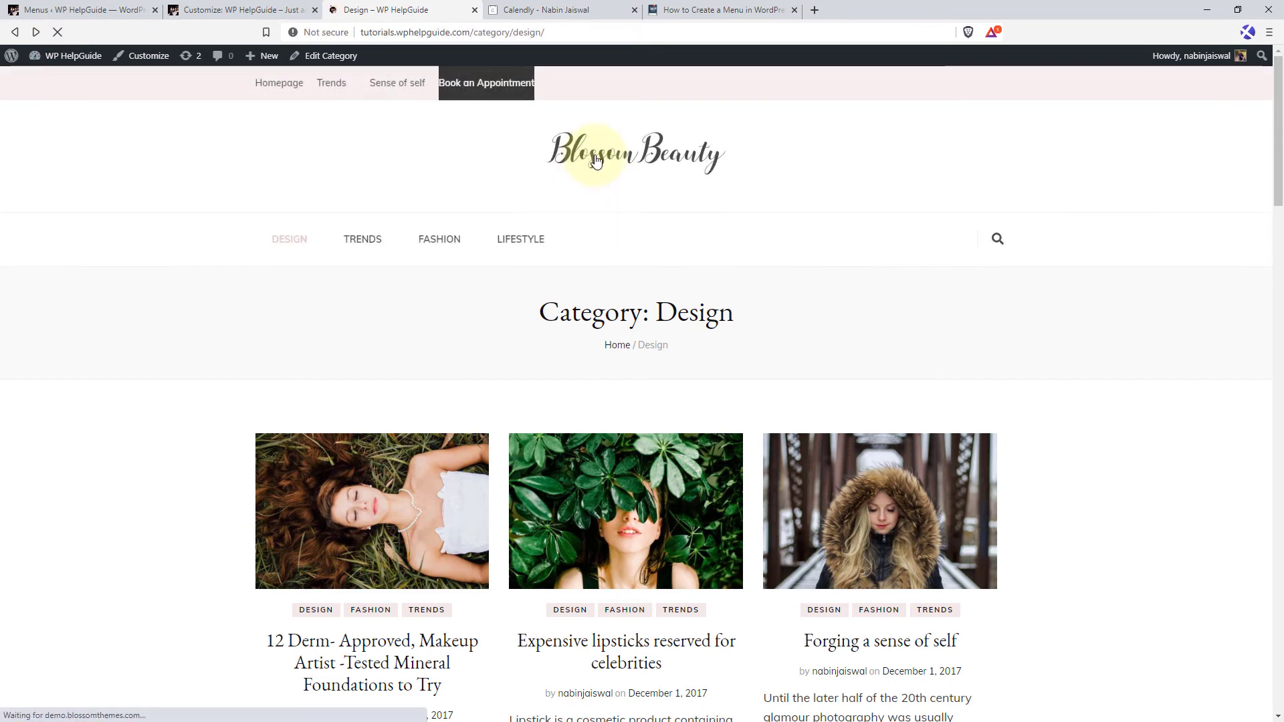
click(520, 234)
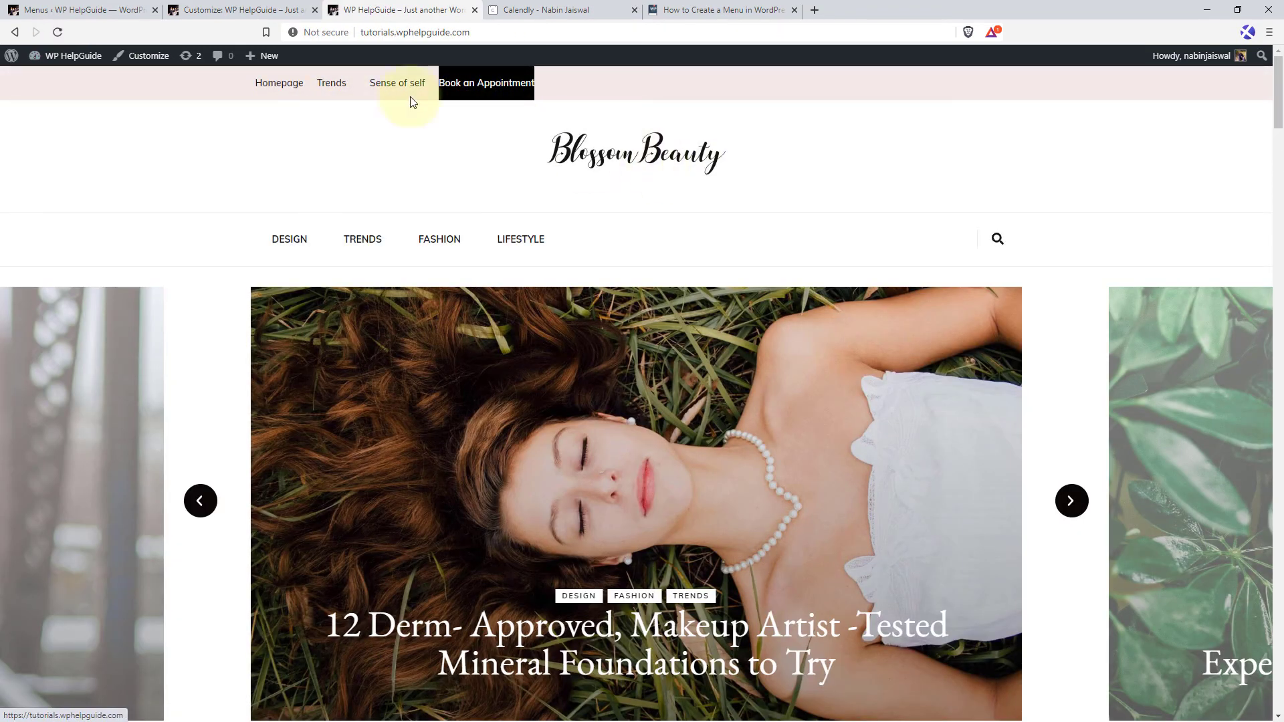
Step: Back in the menu locations, assign Primary Menu to Primary and Secondary Menu to Secondary, and save the changes
click(84, 10)
click(434, 243)
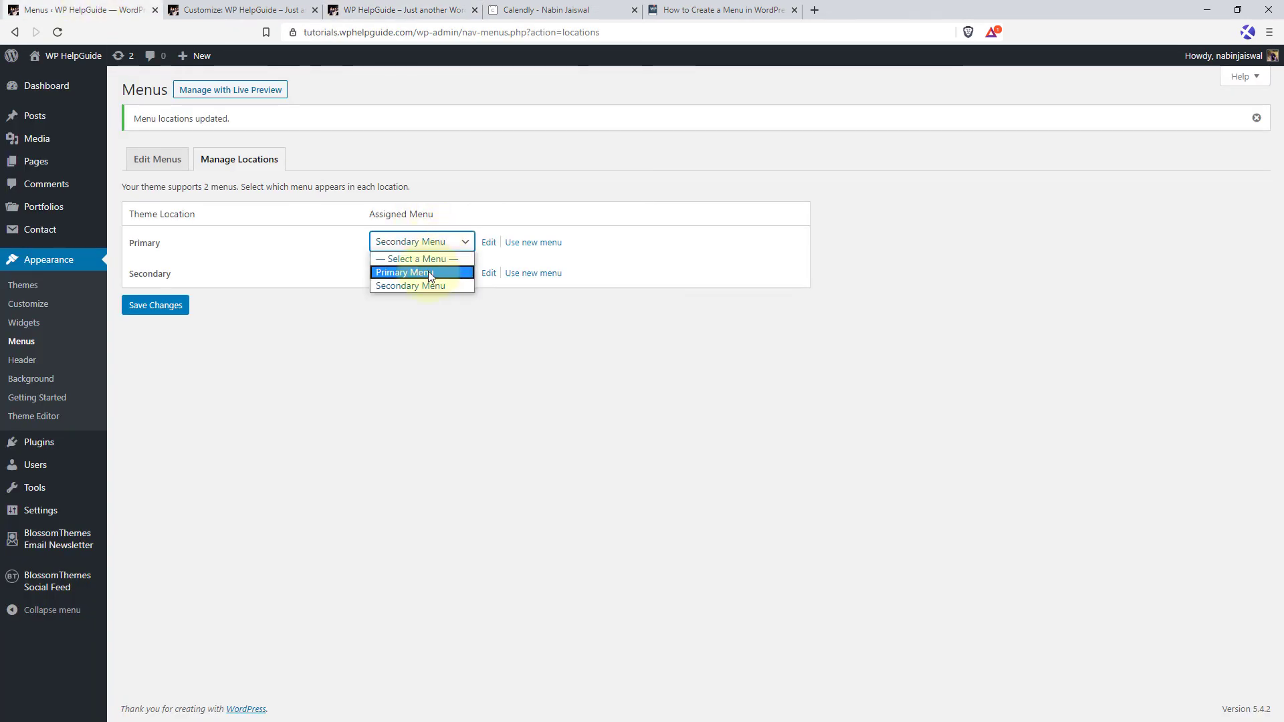
click(420, 276)
click(422, 272)
click(415, 317)
click(155, 305)
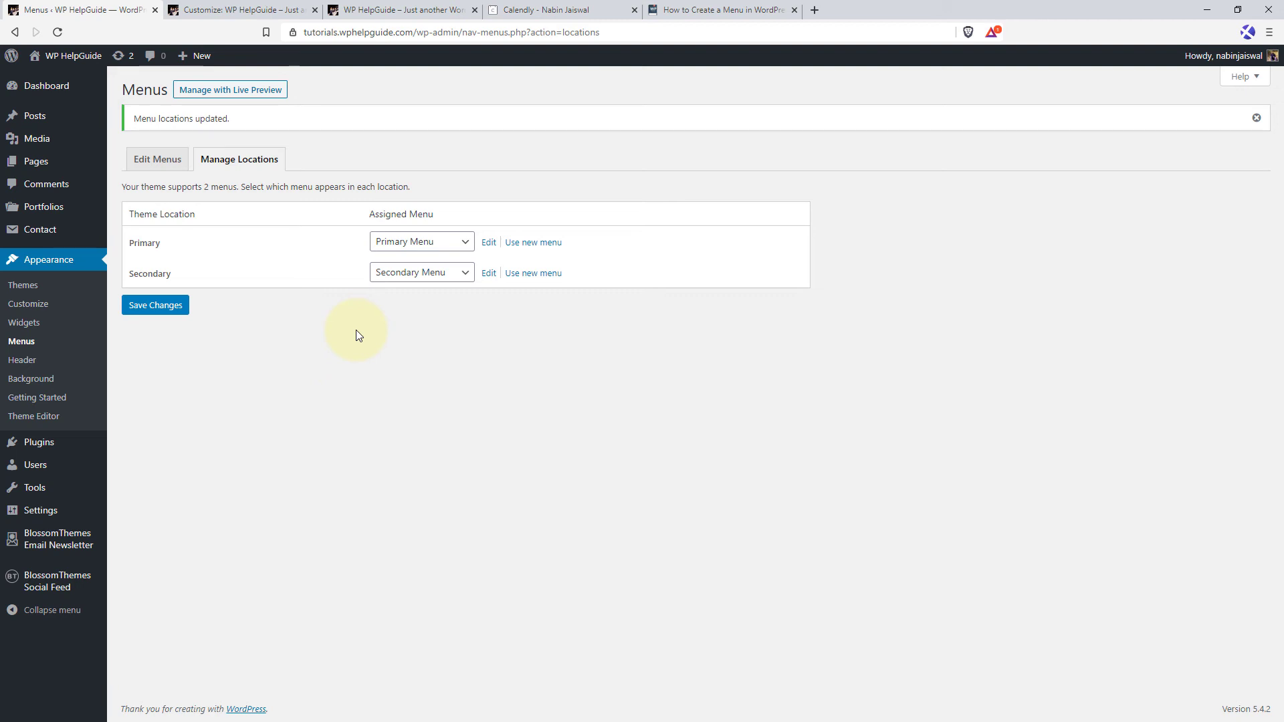
Step: Clear the menu assigned to the Secondary location, save, and reload the site's homepage to check its header
click(428, 275)
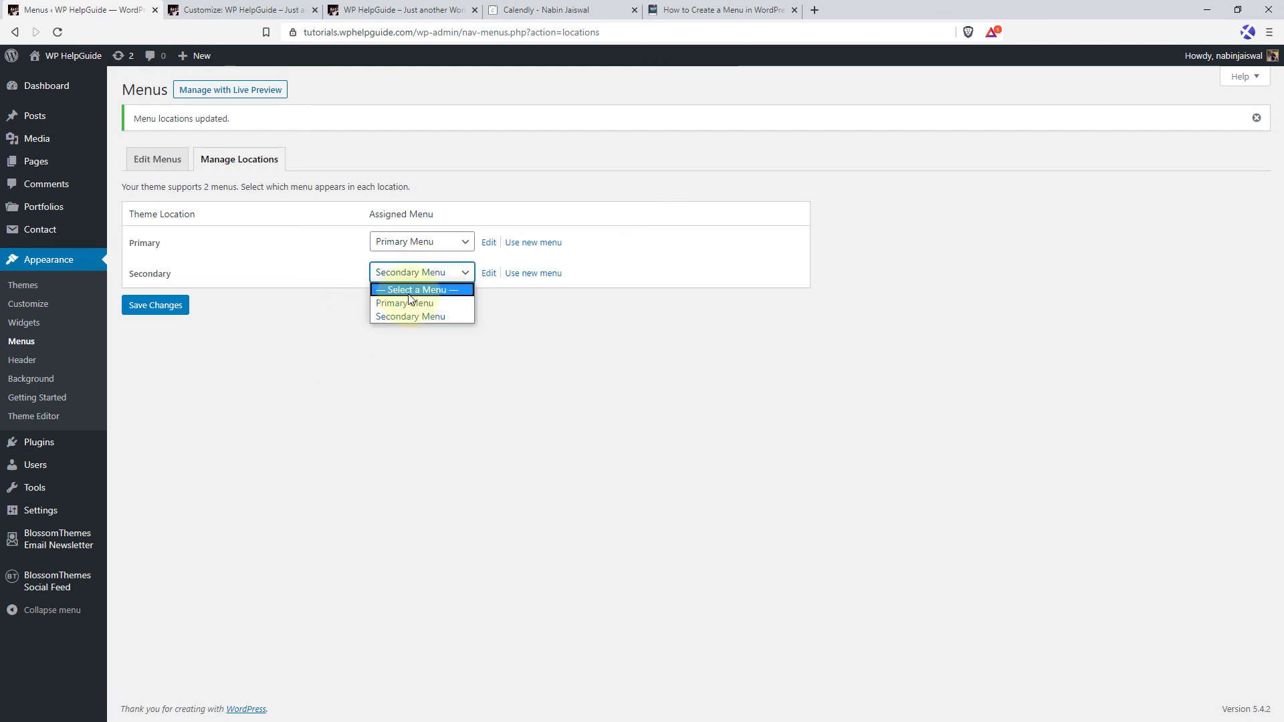
click(411, 290)
click(167, 308)
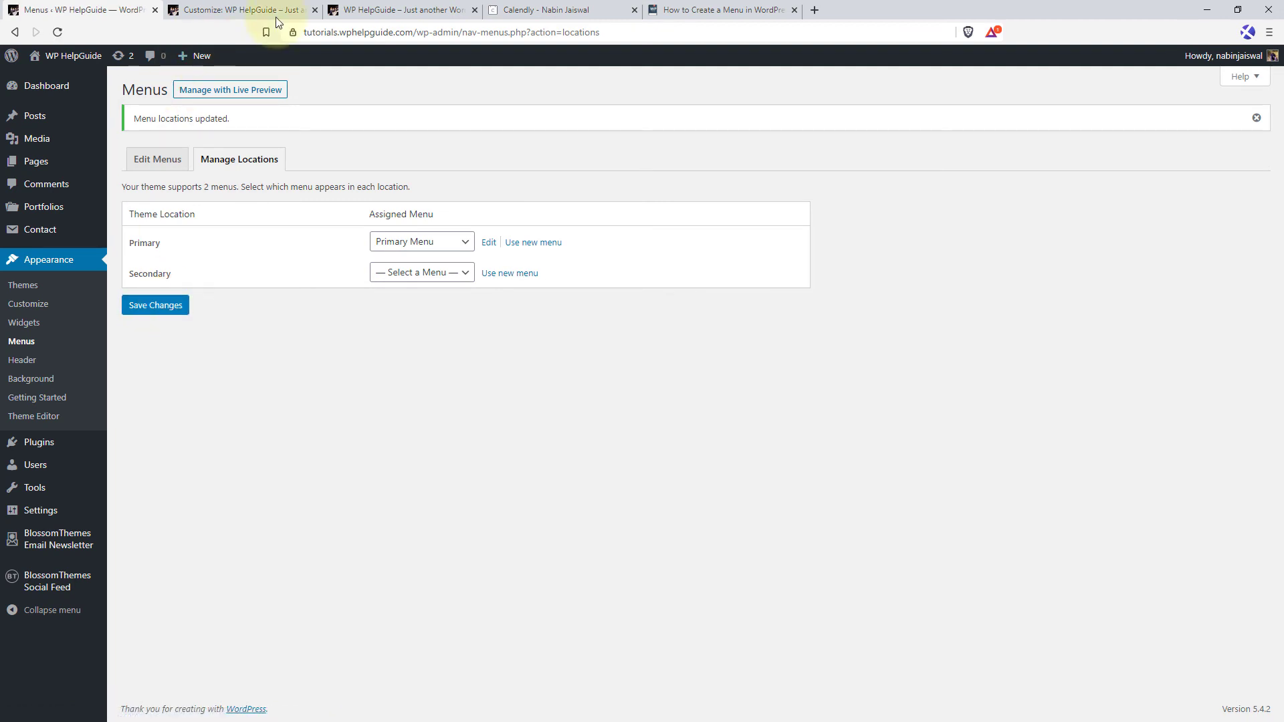
click(414, 9)
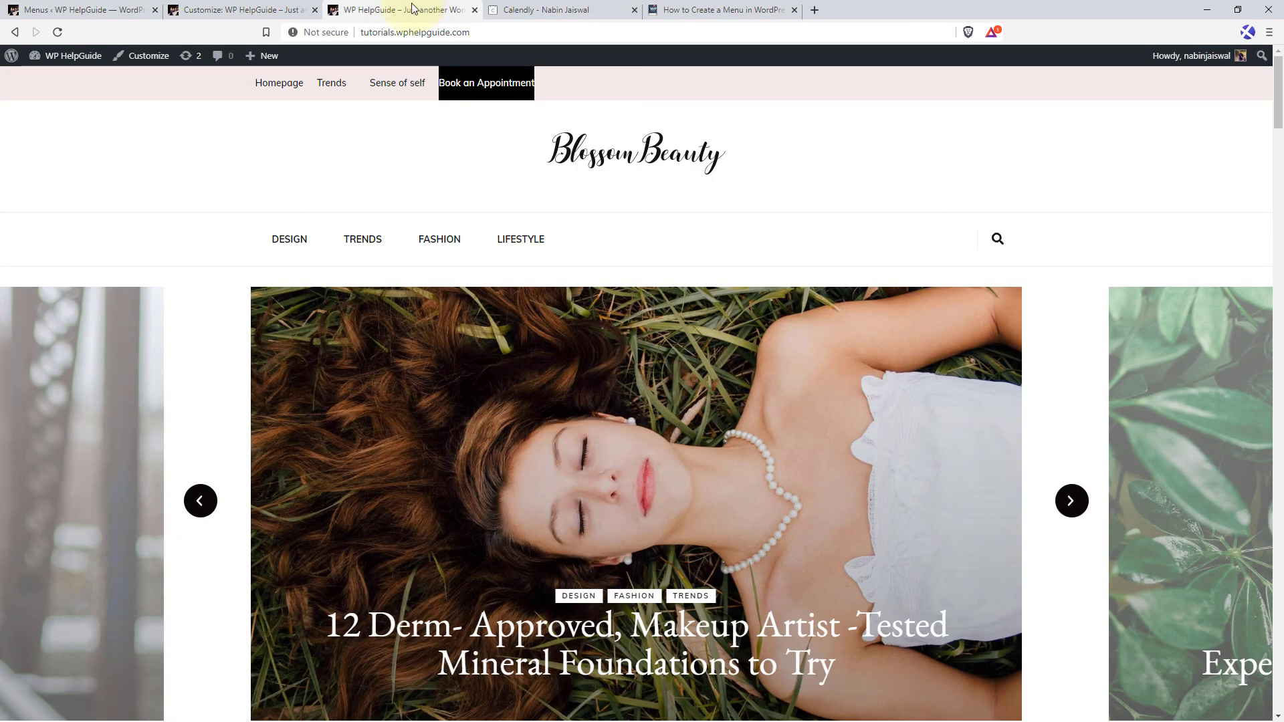
click(55, 32)
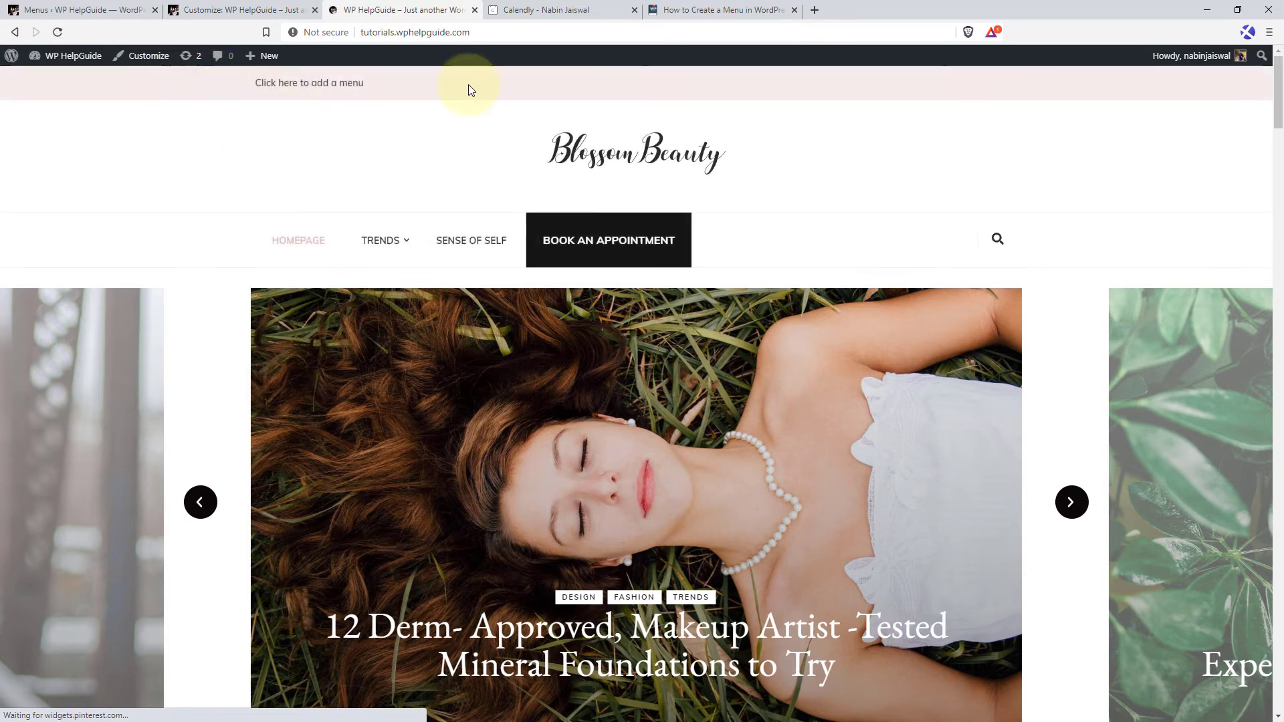
Step: Back in the admin area, add a Navigation Menu widget to the Sidebar widget area
key(ctrl+1)
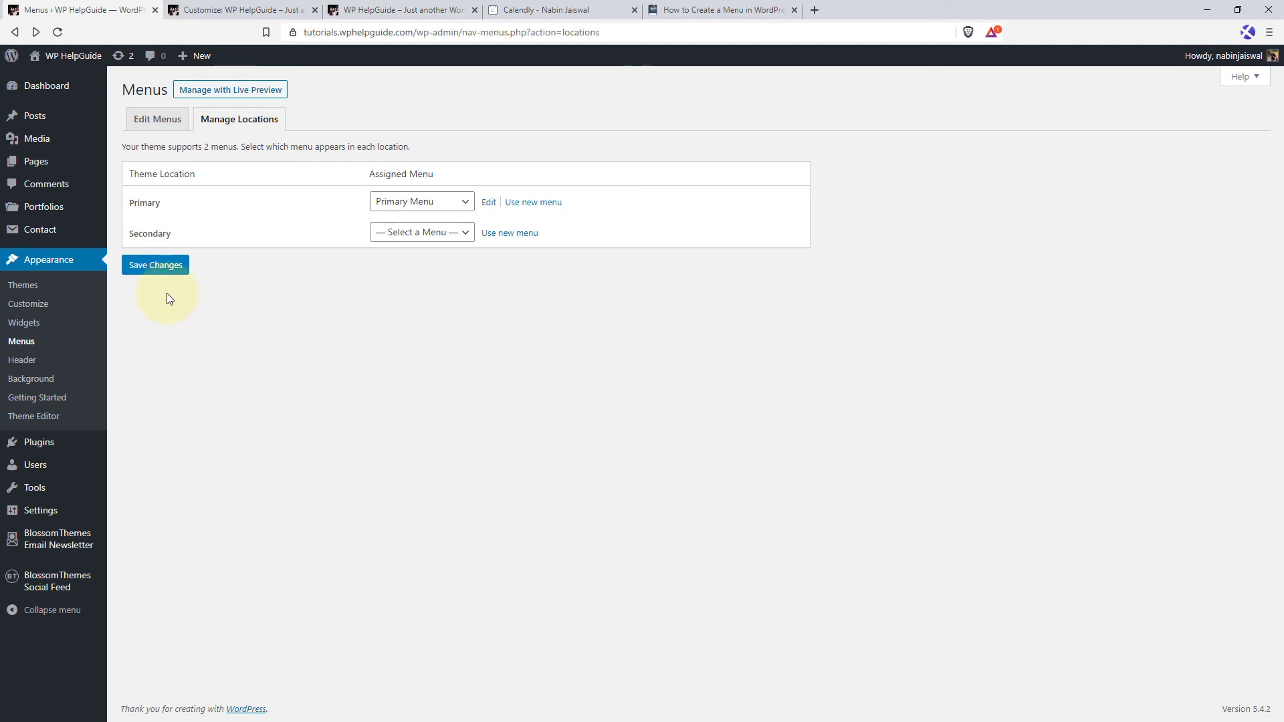
click(24, 322)
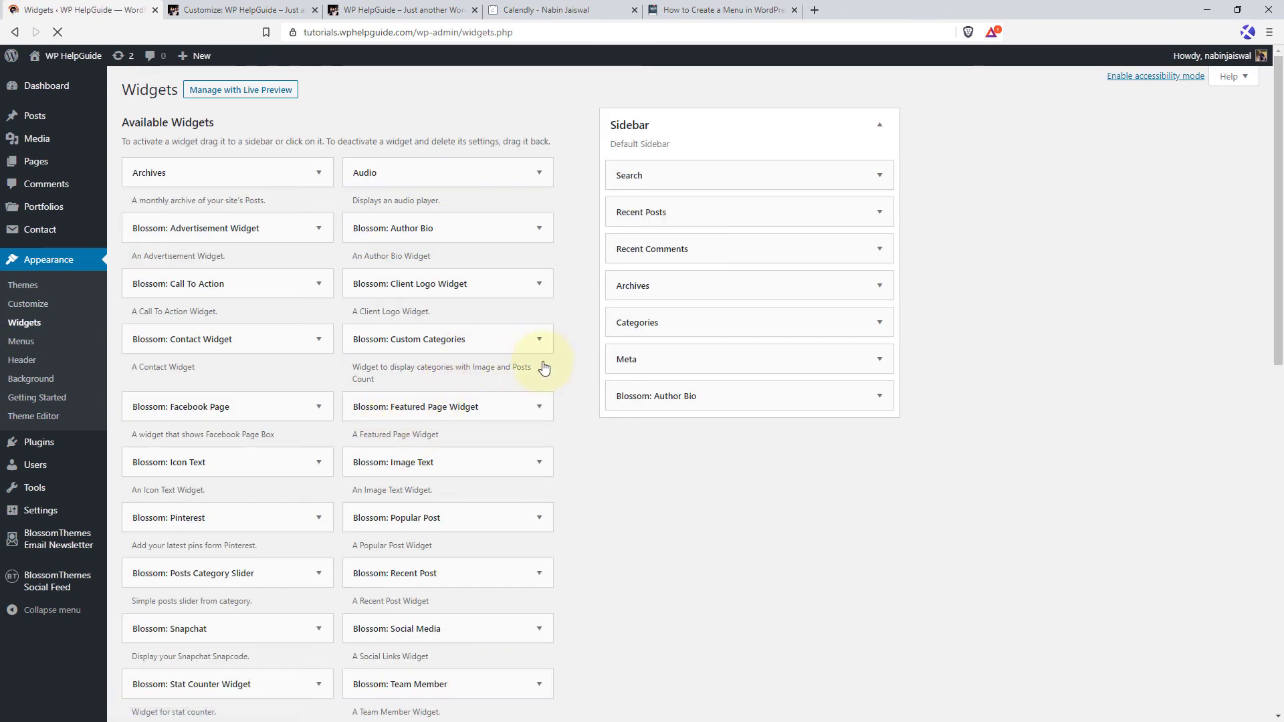
scroll(481, 372, down, 3)
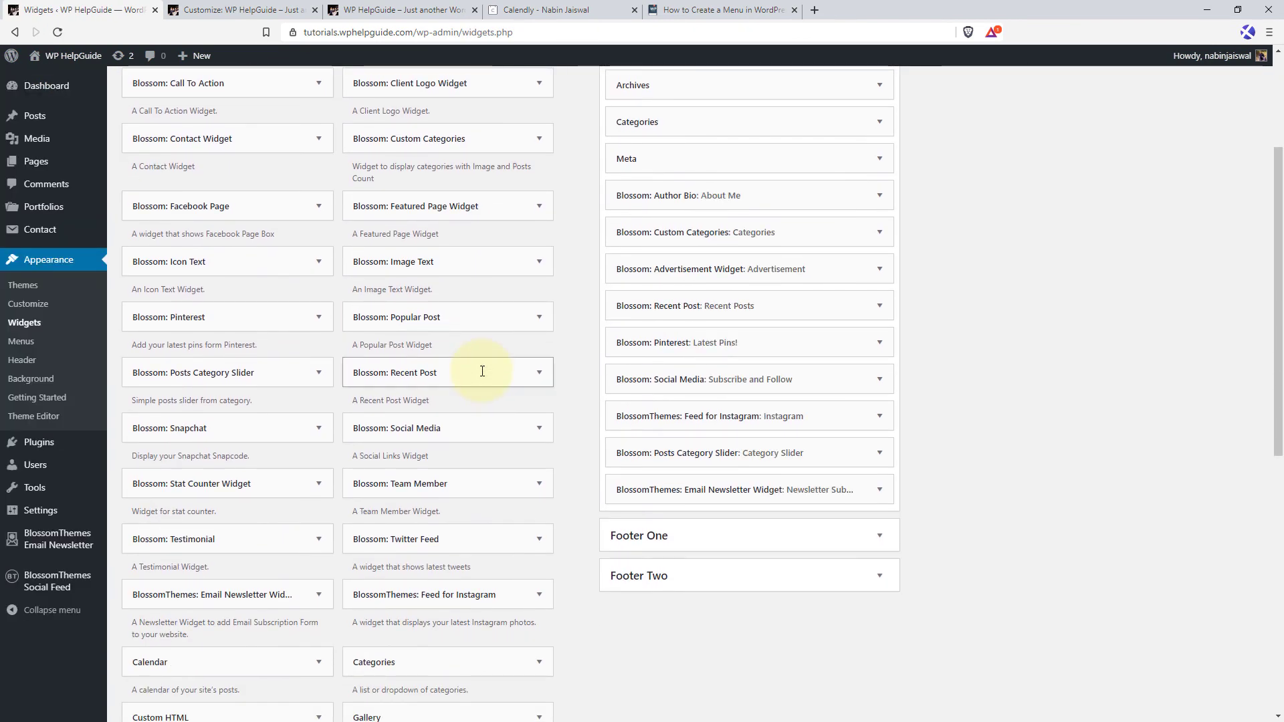
scroll(482, 371, down, 4)
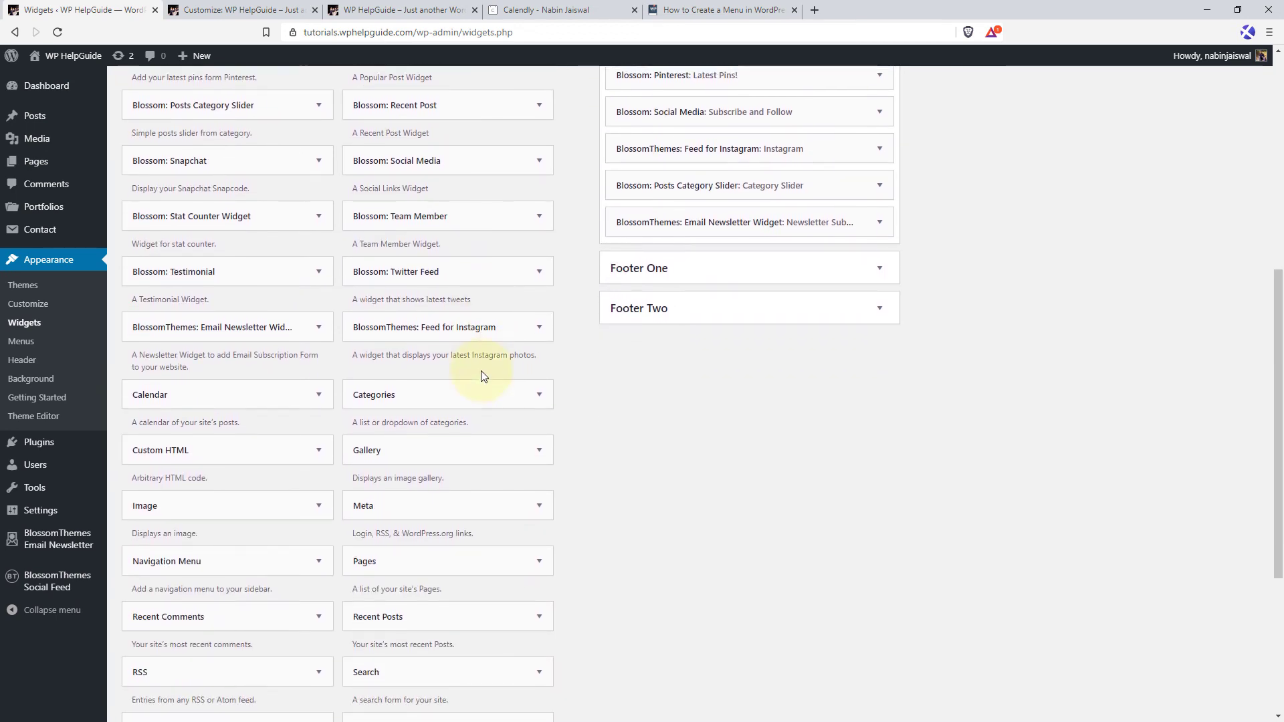
scroll(483, 376, down, 1)
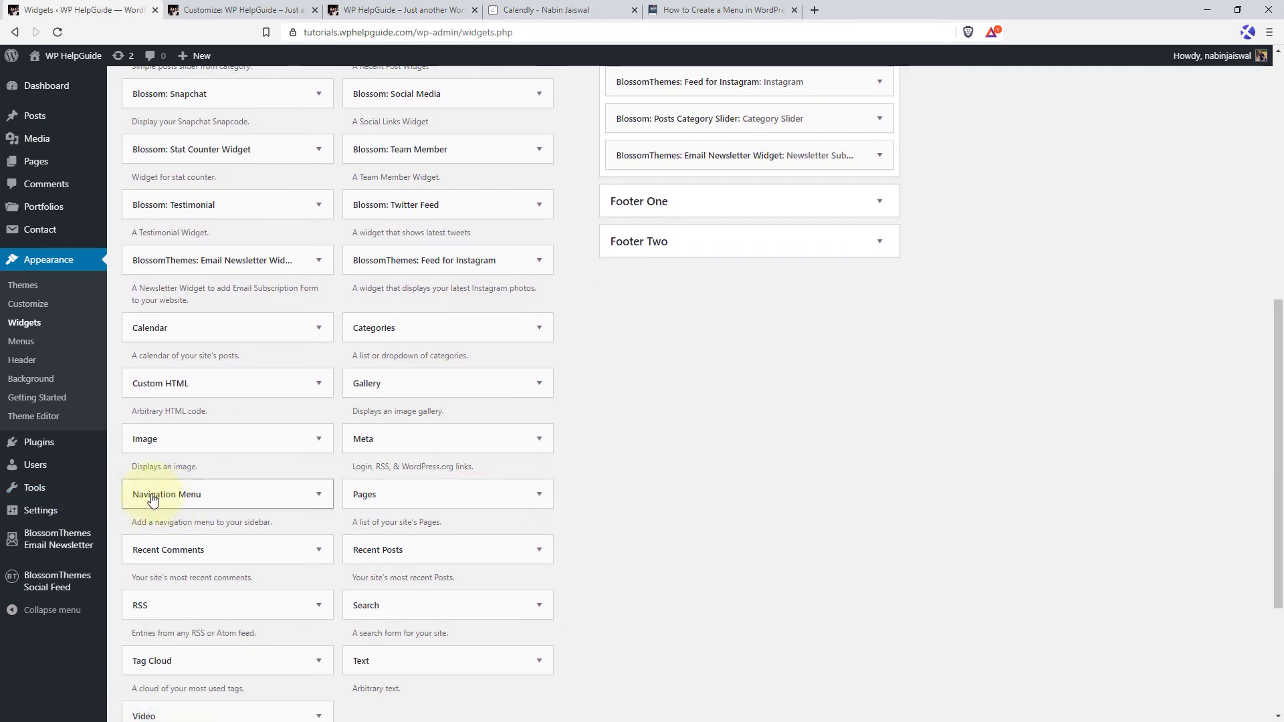
click(320, 495)
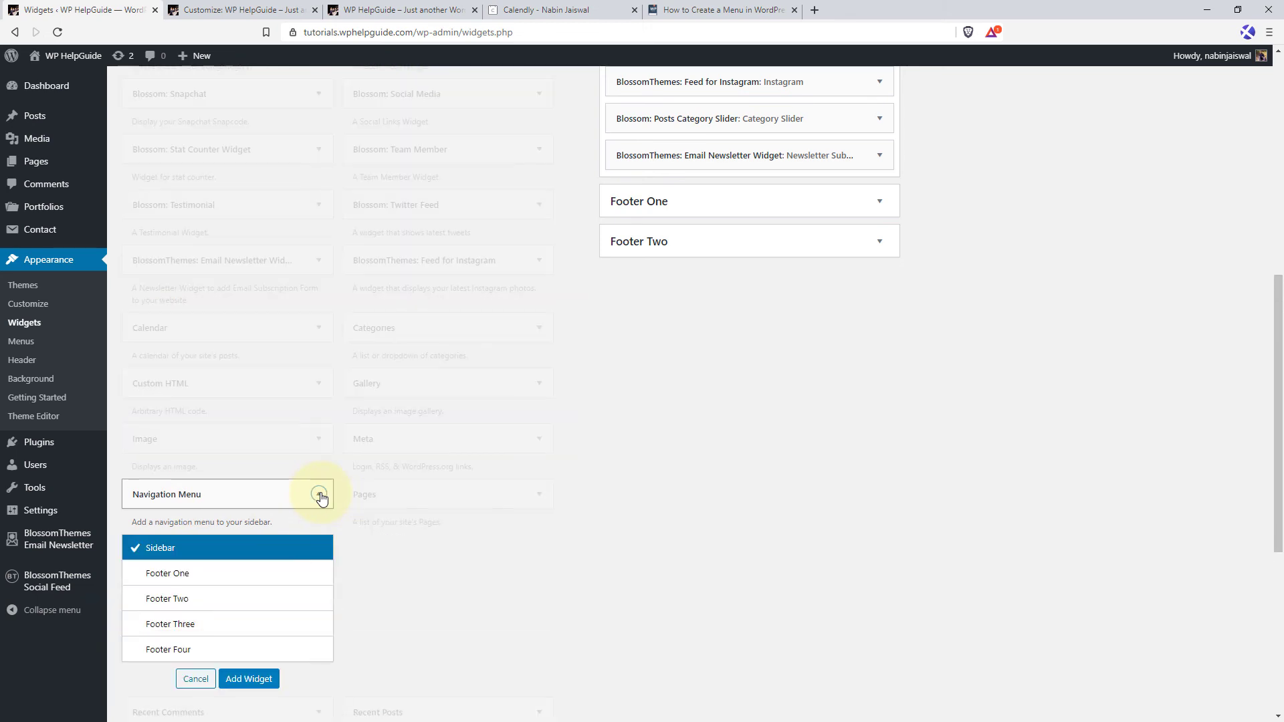
scroll(374, 495, down, 2)
scroll(228, 430, down, 1)
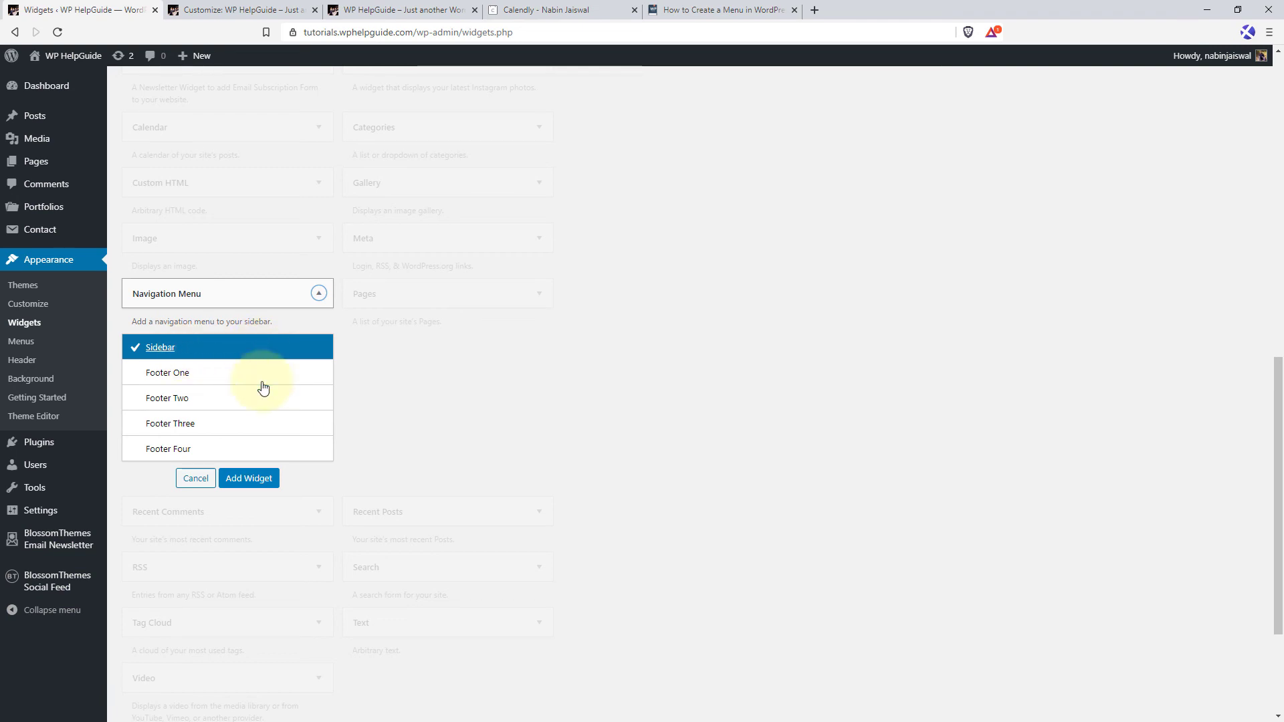
click(261, 486)
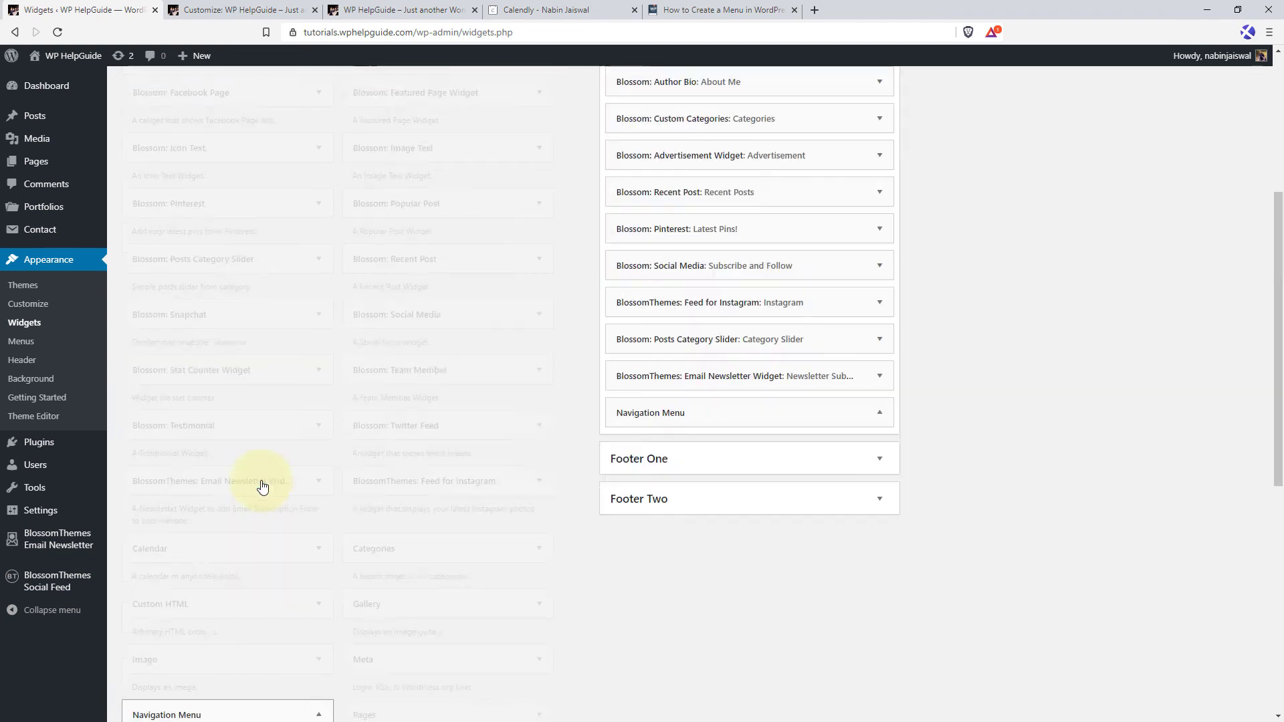
Step: Title the sidebar's Navigation Menu widget "Important Links" and save it without choosing a menu
scroll(674, 467, up, 2)
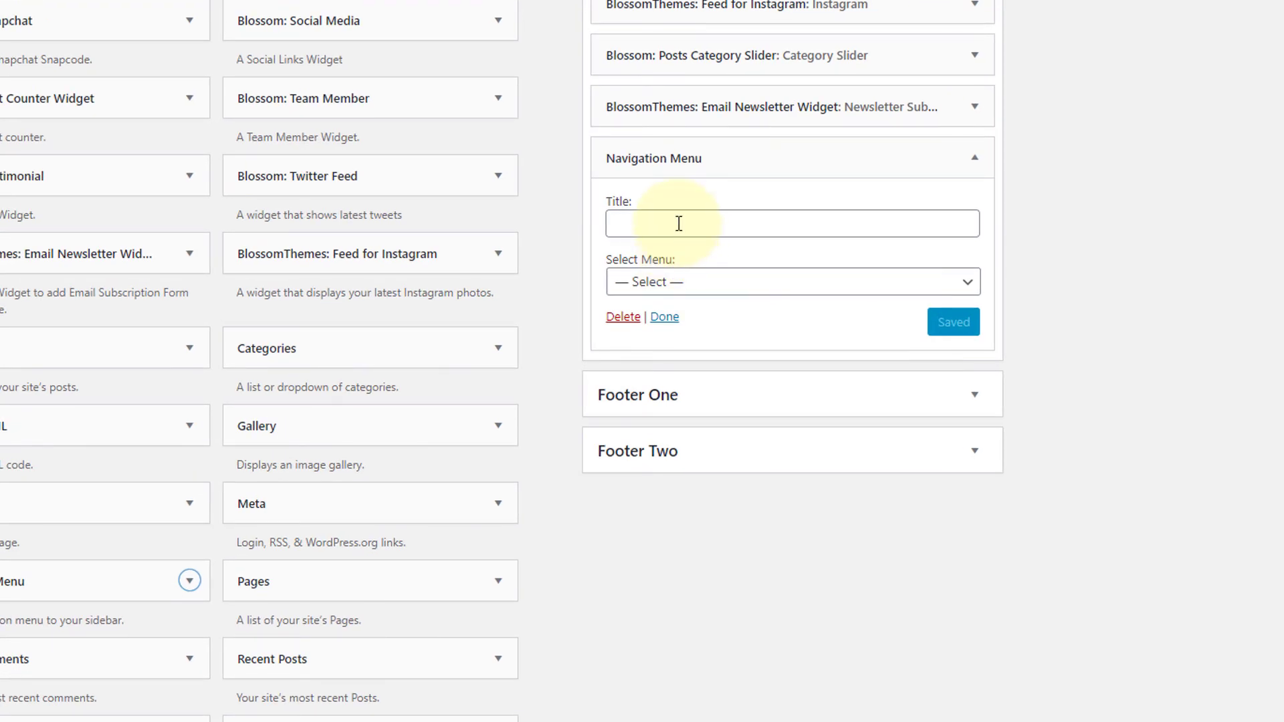
click(679, 224)
text(Important Links)
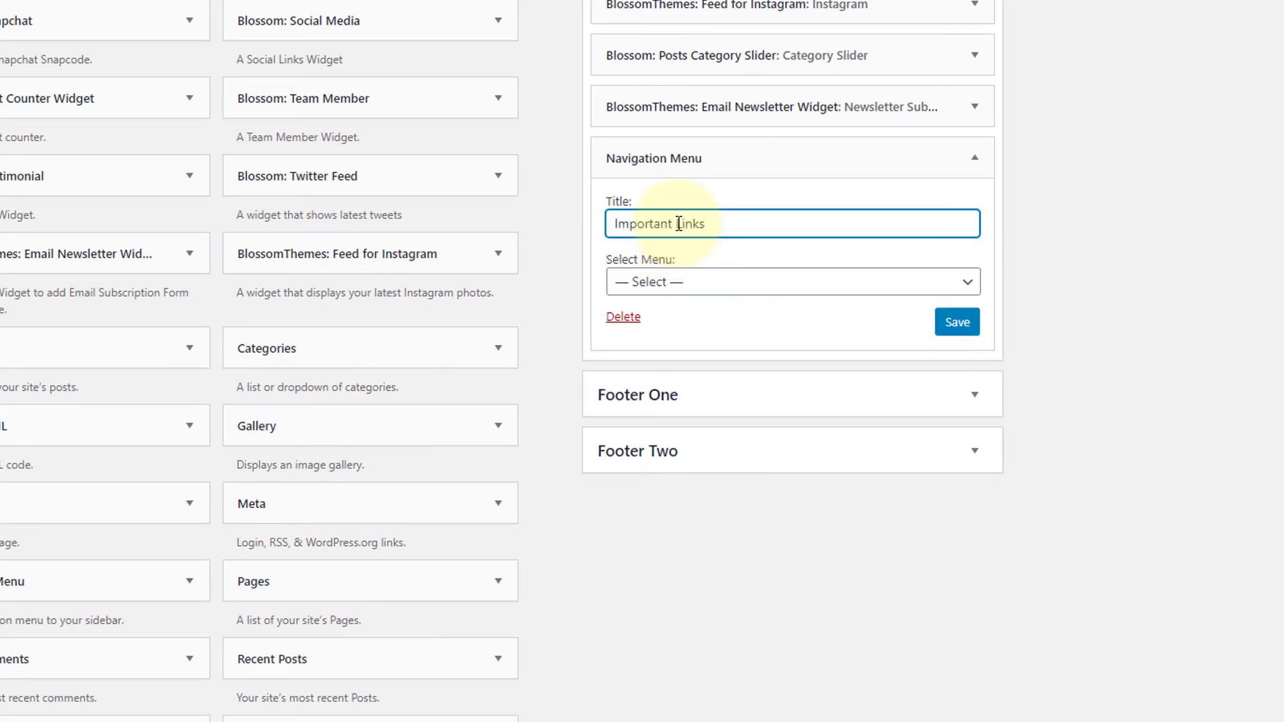
click(702, 282)
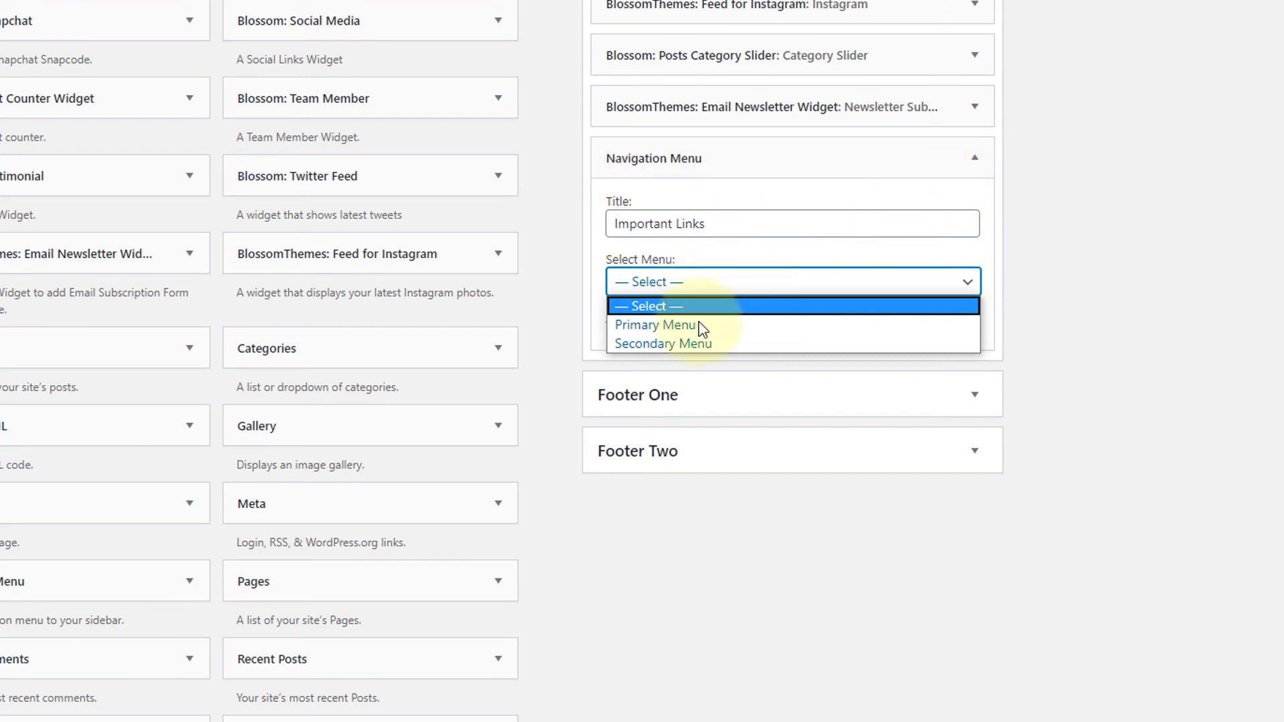
click(961, 326)
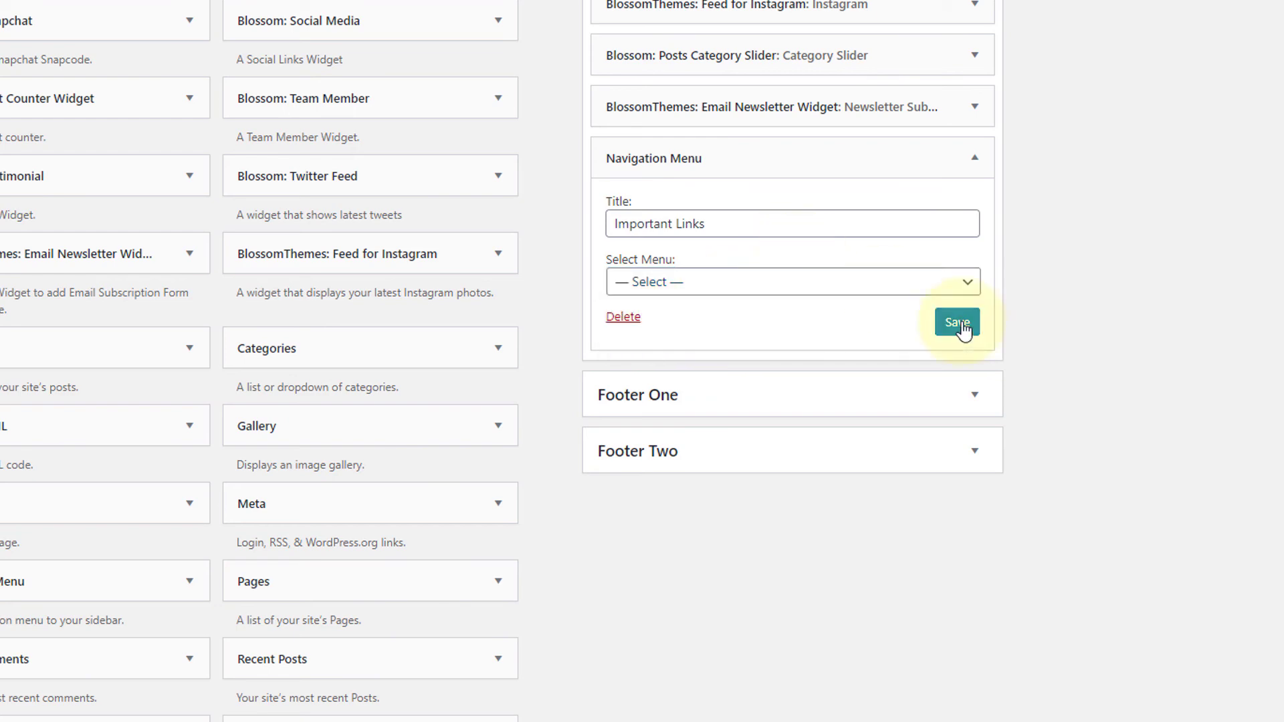
click(961, 324)
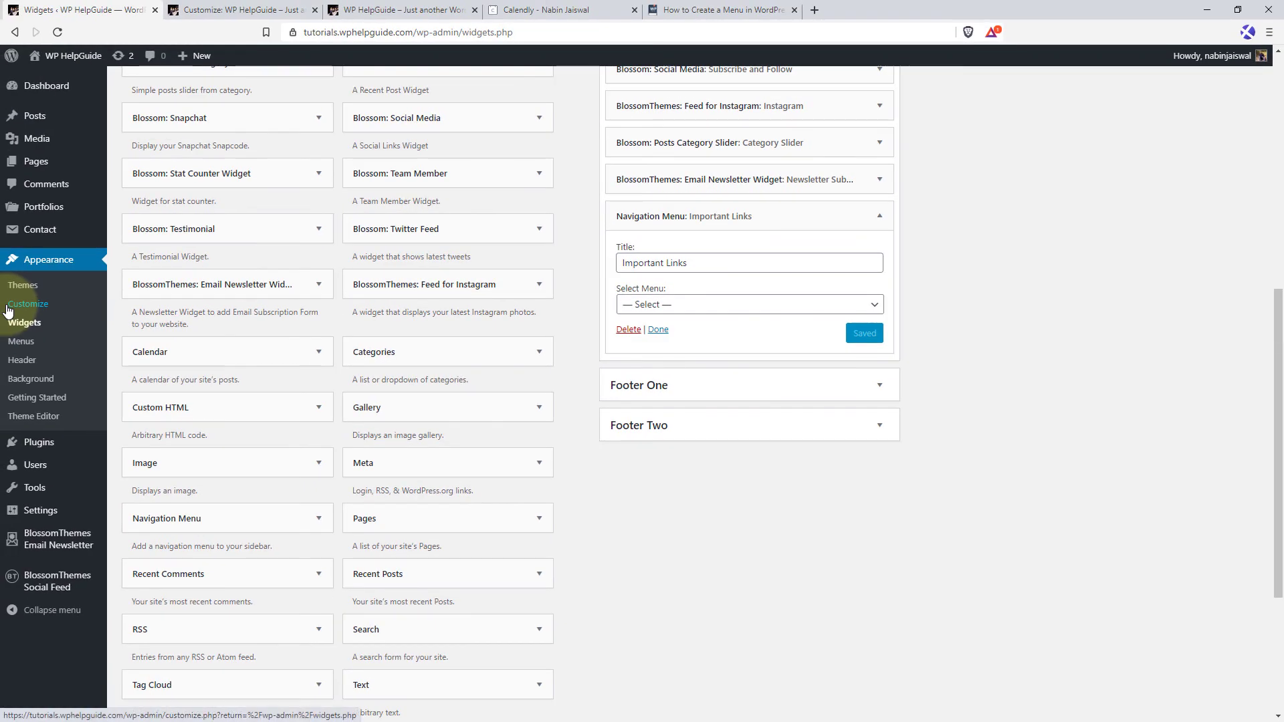
Step: Open the Menus page in a new tab and create a menu named "Important Links"
ctrl+shift+click(22, 342)
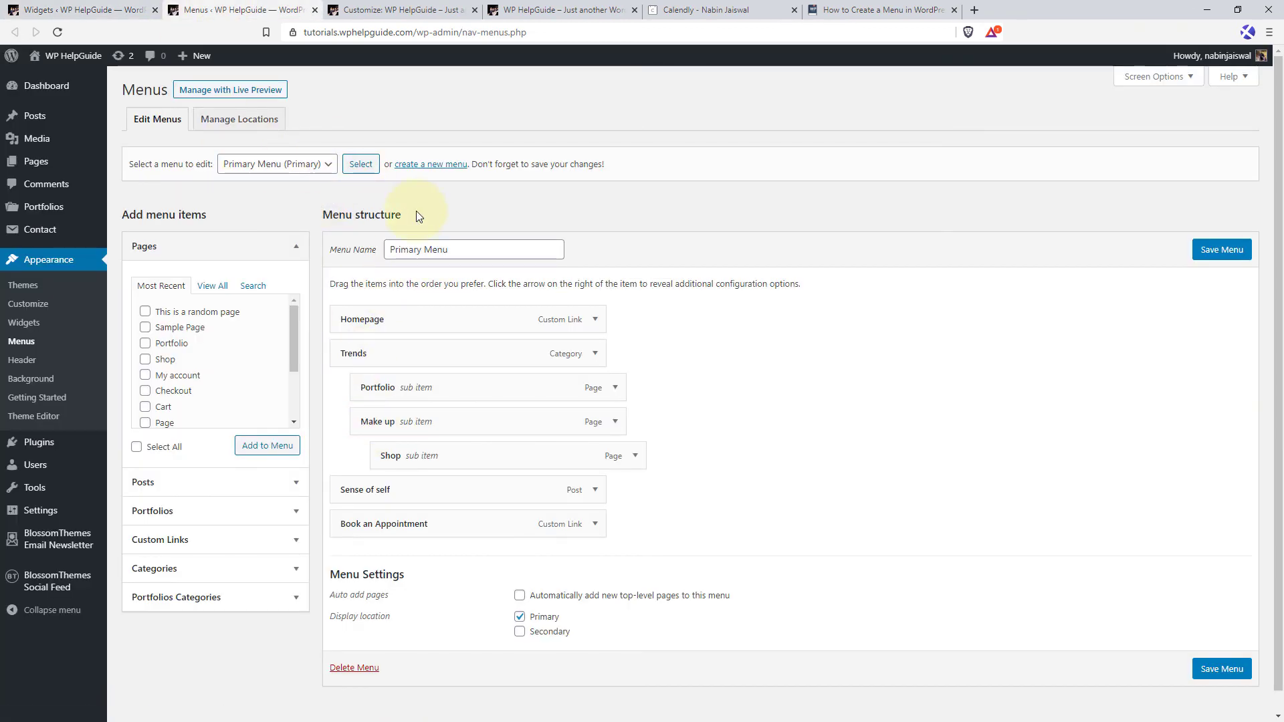
click(430, 165)
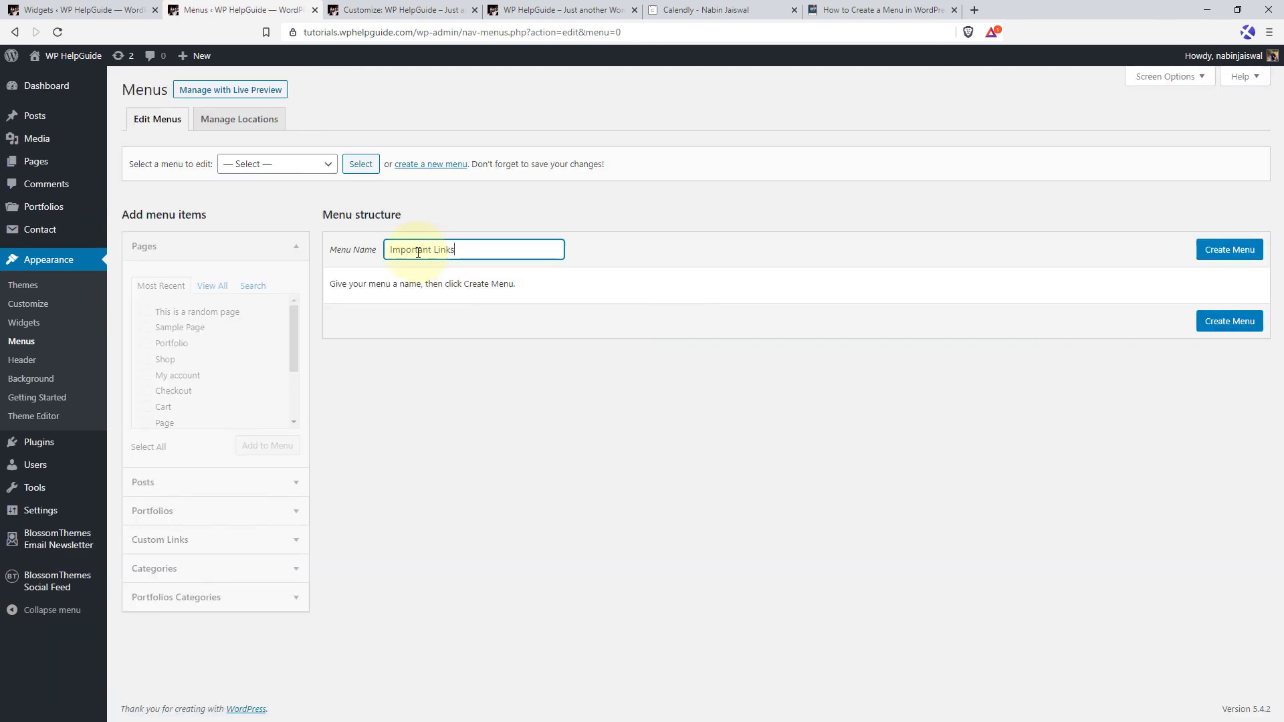
click(1229, 250)
Step: Add the posts "Forging a sense of self" and "Save Ideas about Trendy Hairstyles" to the Important Links menu
click(214, 482)
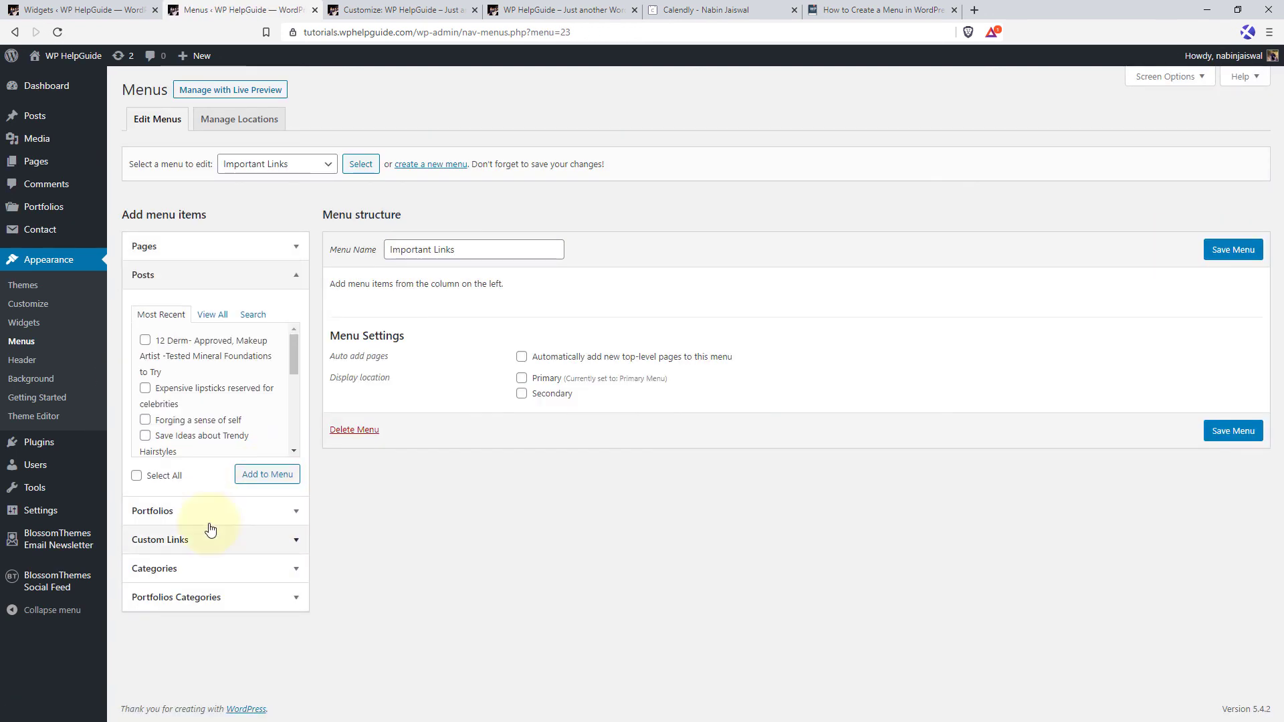
click(145, 435)
click(145, 420)
click(268, 474)
Step: Add the Trends and Fashion categories to the Important Links menu and save the menu
click(291, 568)
click(145, 442)
click(145, 458)
click(252, 509)
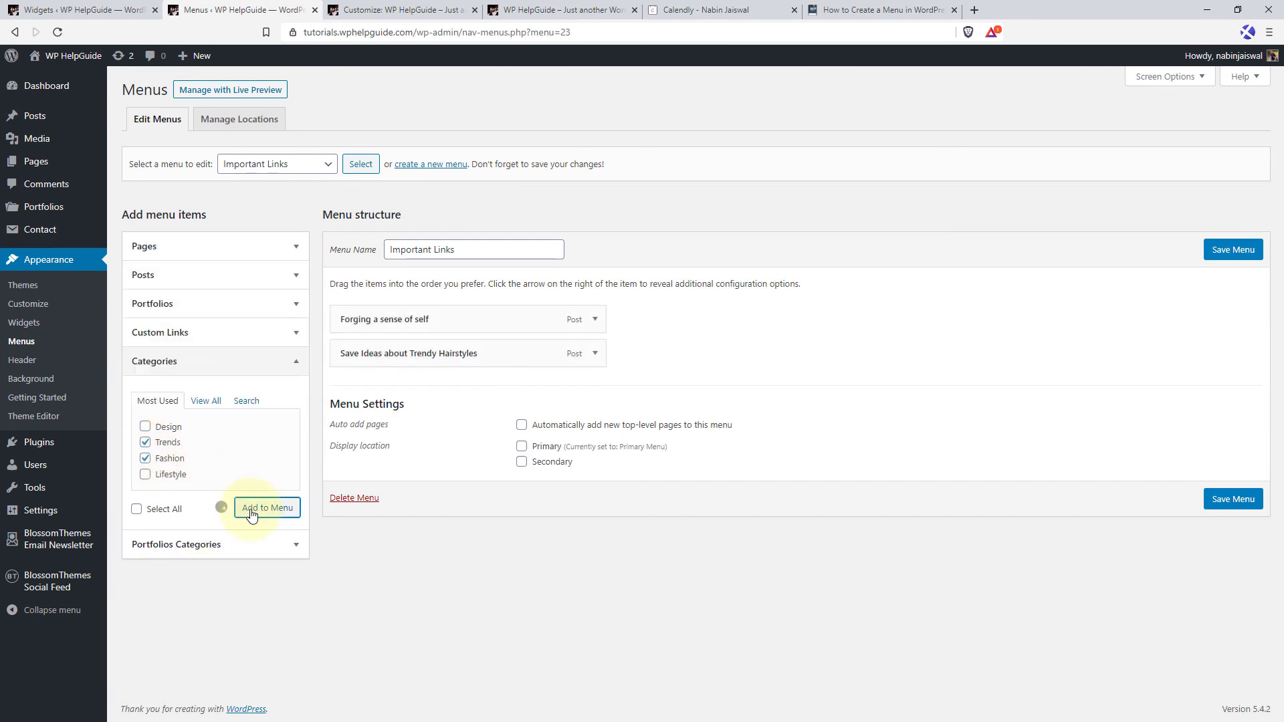
click(298, 360)
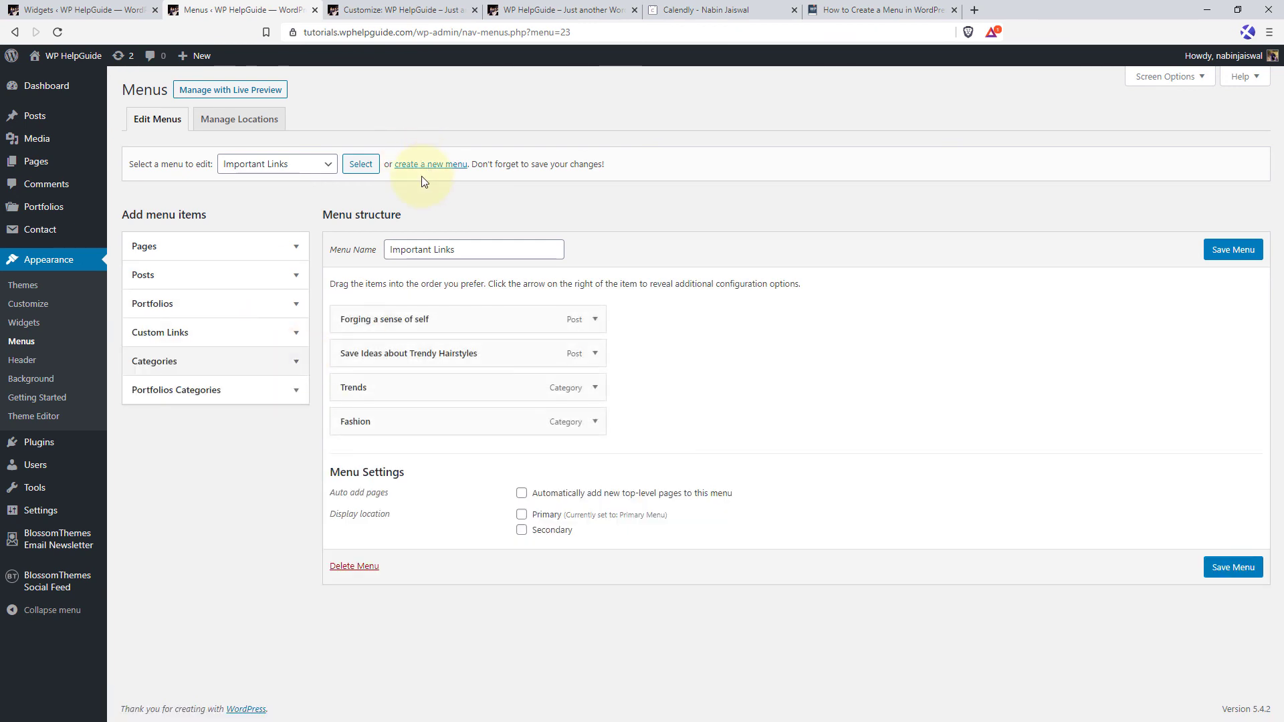
click(427, 165)
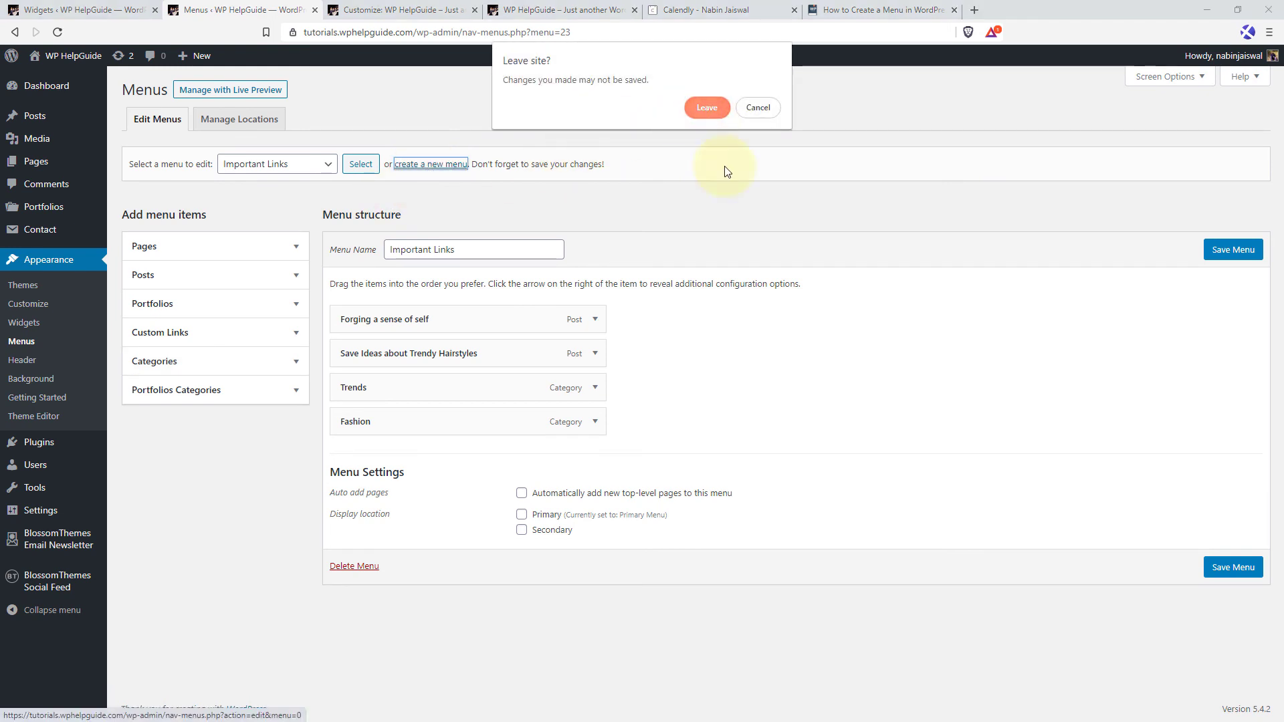
click(759, 108)
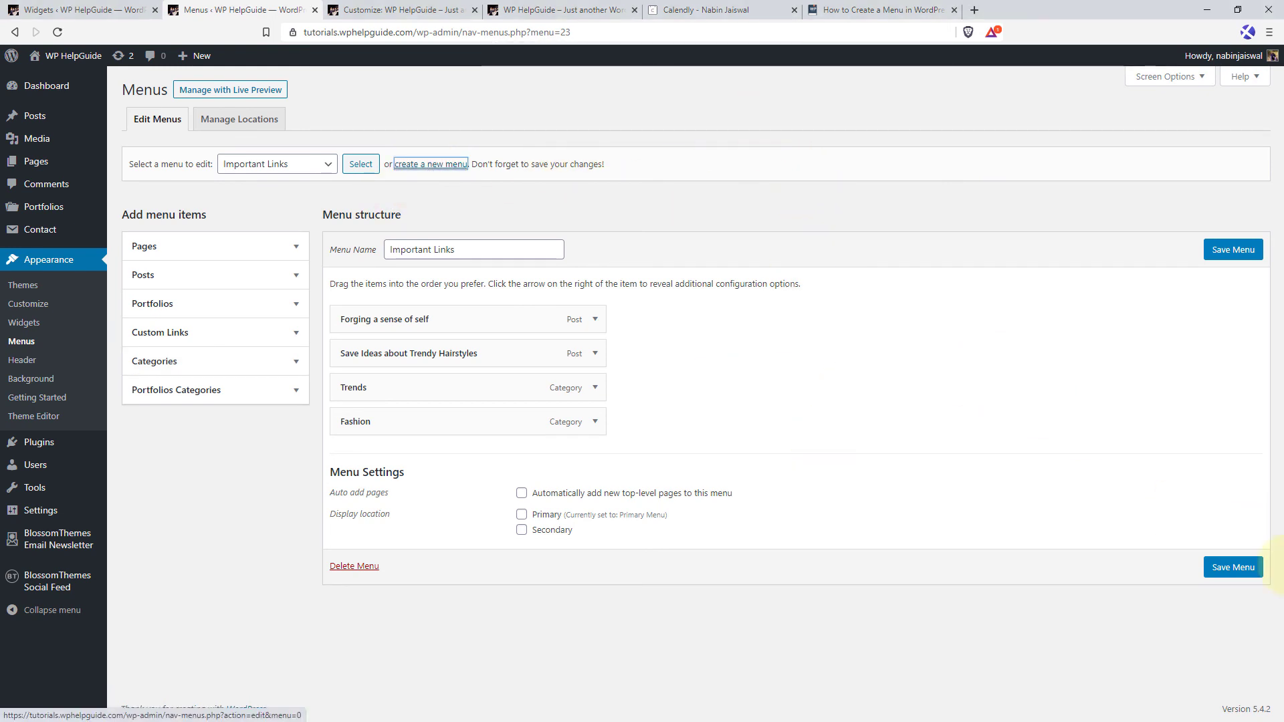
click(1233, 569)
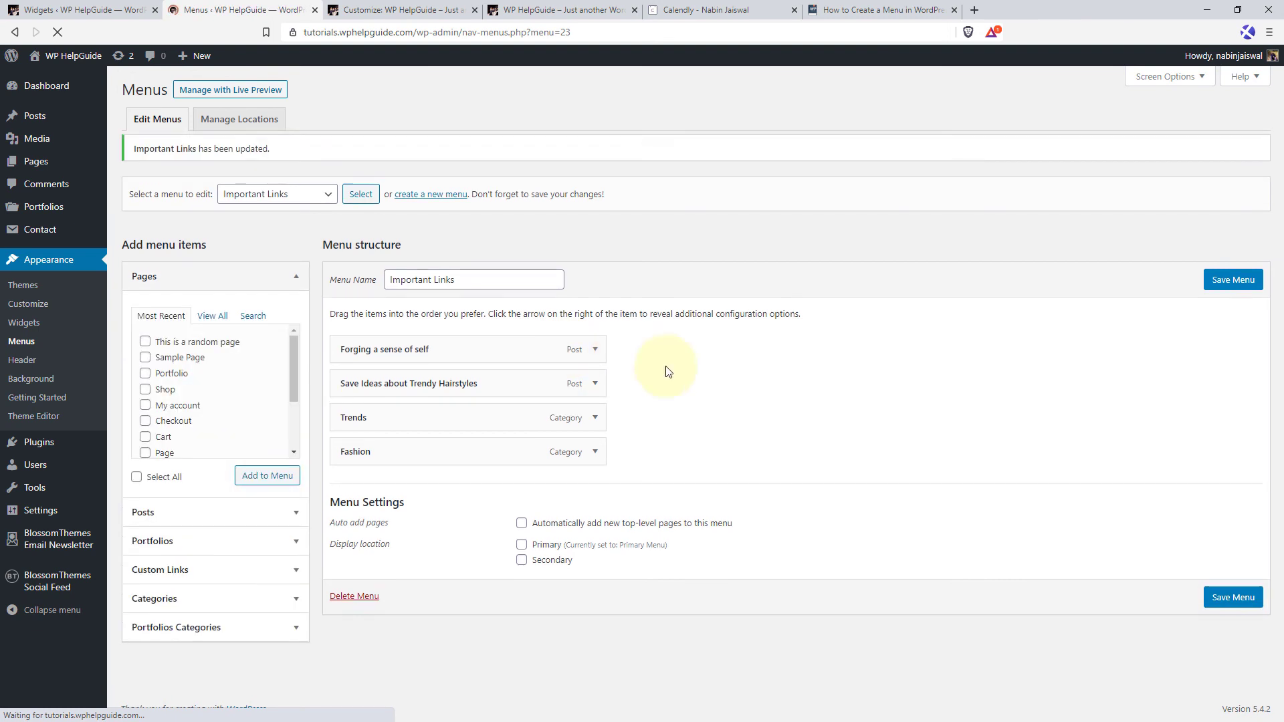
Step: Create another menu named "Footer Menu"
click(436, 206)
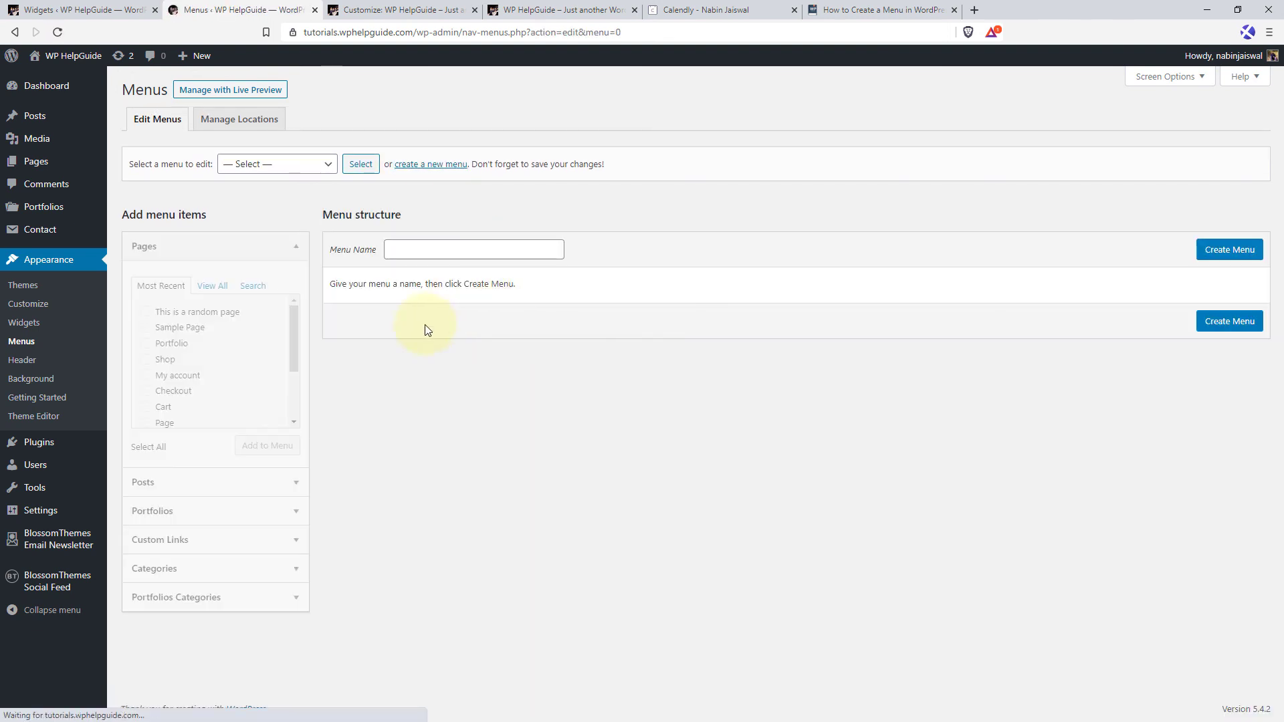
click(425, 253)
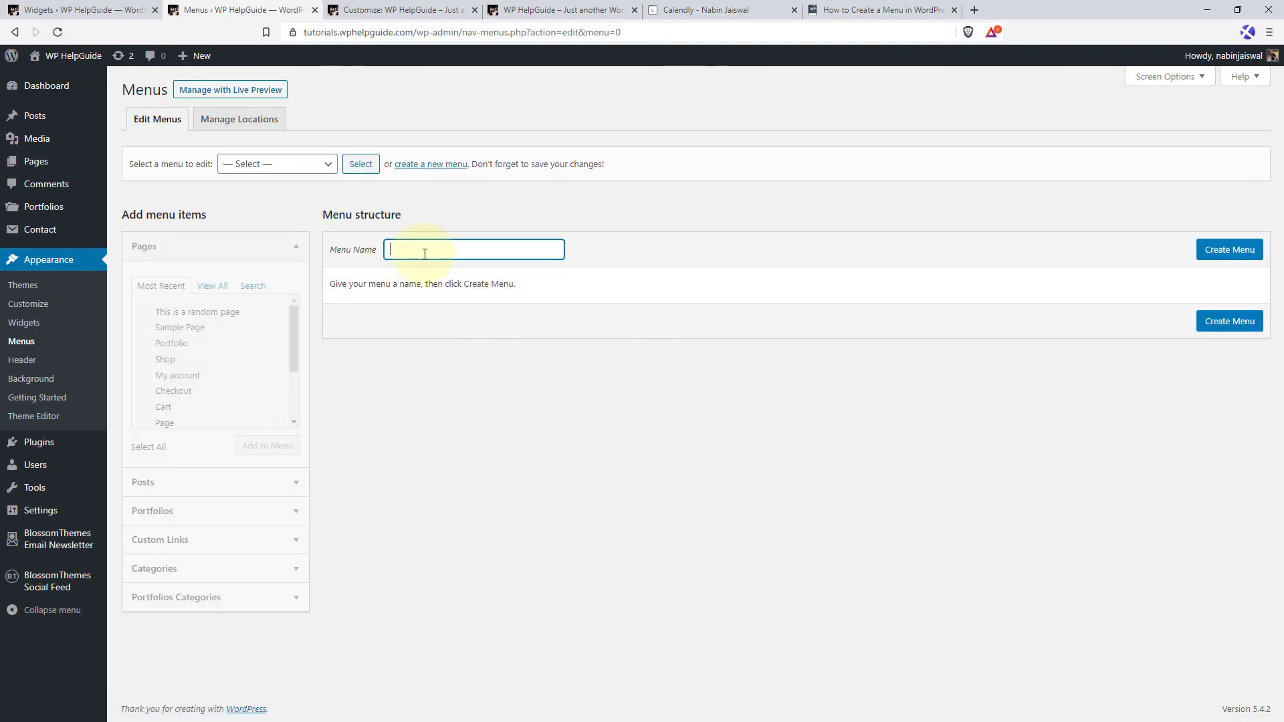
text(Footer Menu)
click(1229, 249)
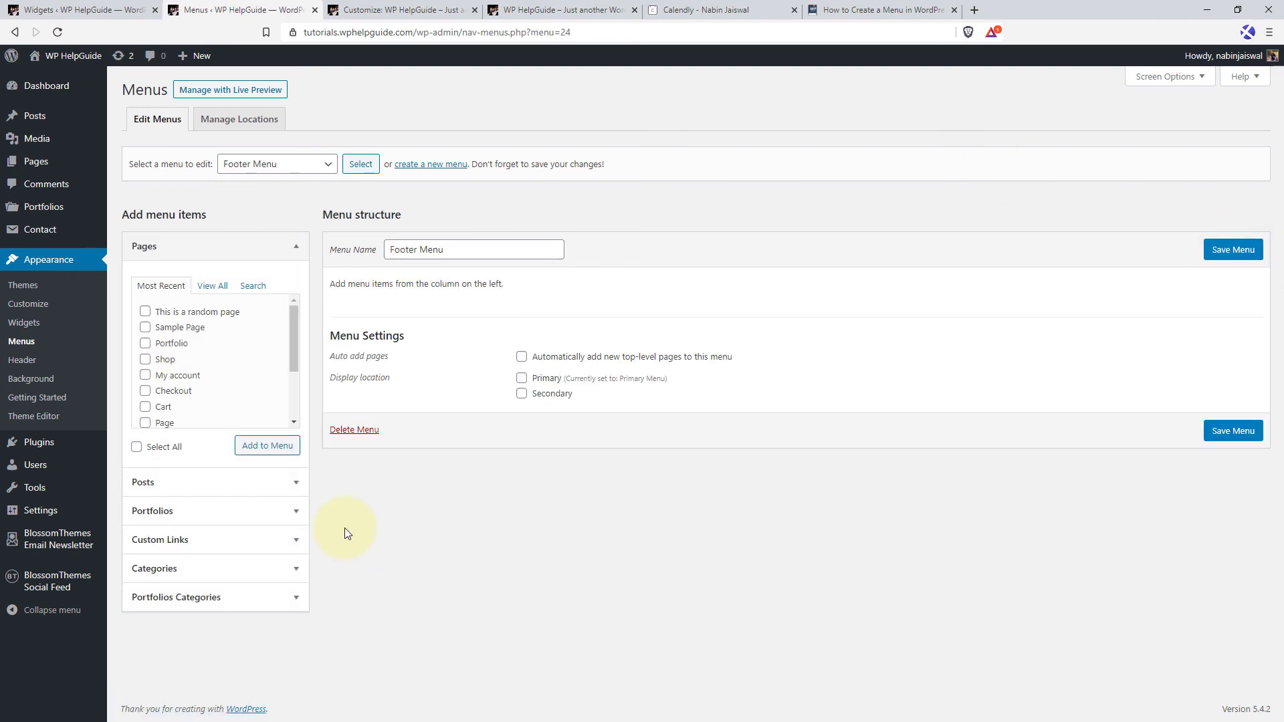
Step: Add the Design and Trends categories and the pages Sample Page, Portfolio, Shop and Page to the Footer Menu
click(145, 423)
click(145, 359)
click(145, 343)
click(296, 568)
click(145, 427)
click(145, 442)
click(268, 508)
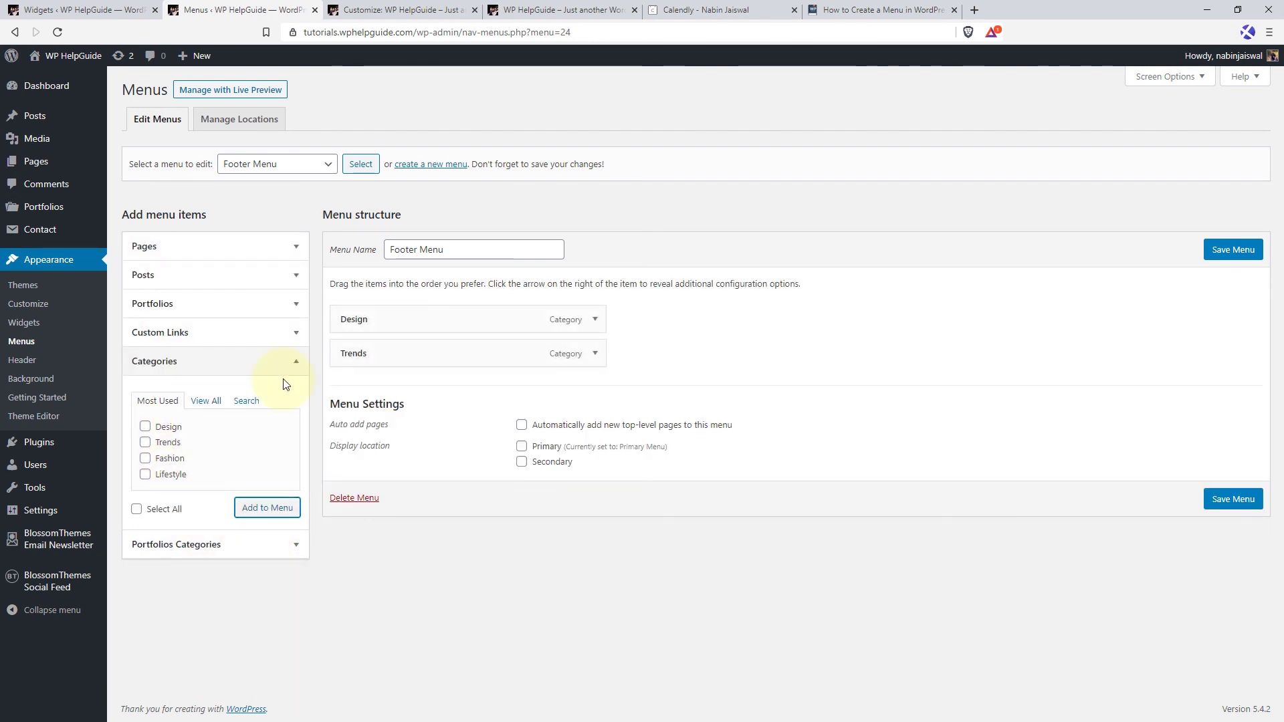
click(200, 246)
click(268, 445)
Step: Move Portfolio and Shop above Sample Page in the Footer Menu, keeping Portfolio first, and save the menu
drag(415, 457, 399, 386)
drag(402, 455, 444, 388)
click(1238, 640)
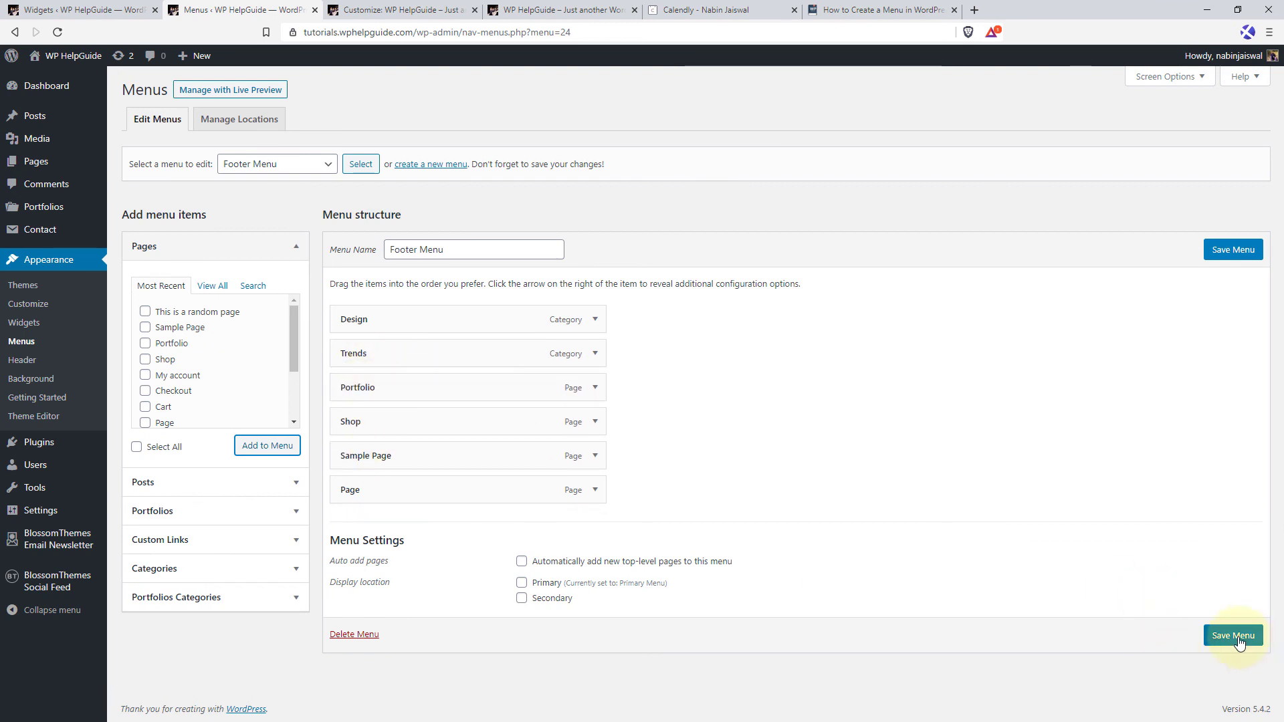
click(1237, 638)
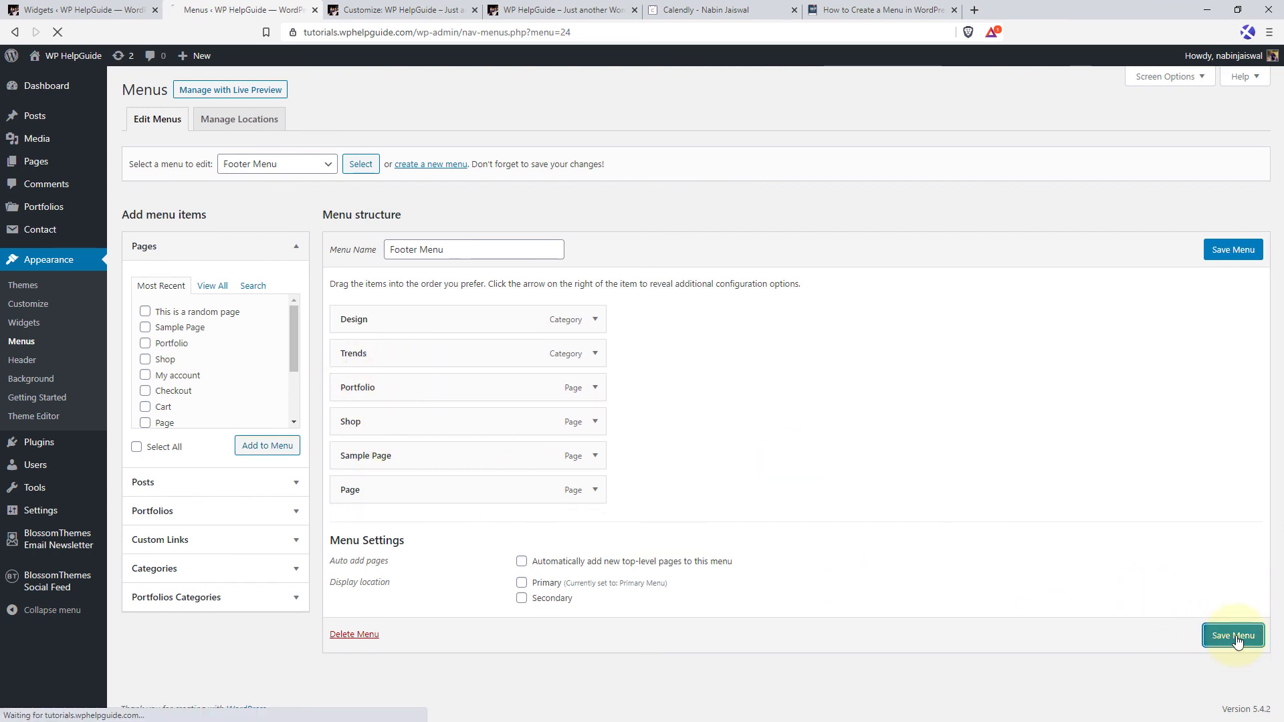
Step: Back on the Widgets page, assign the Important Links menu to the sidebar's Navigation Menu widget and save it
click(74, 7)
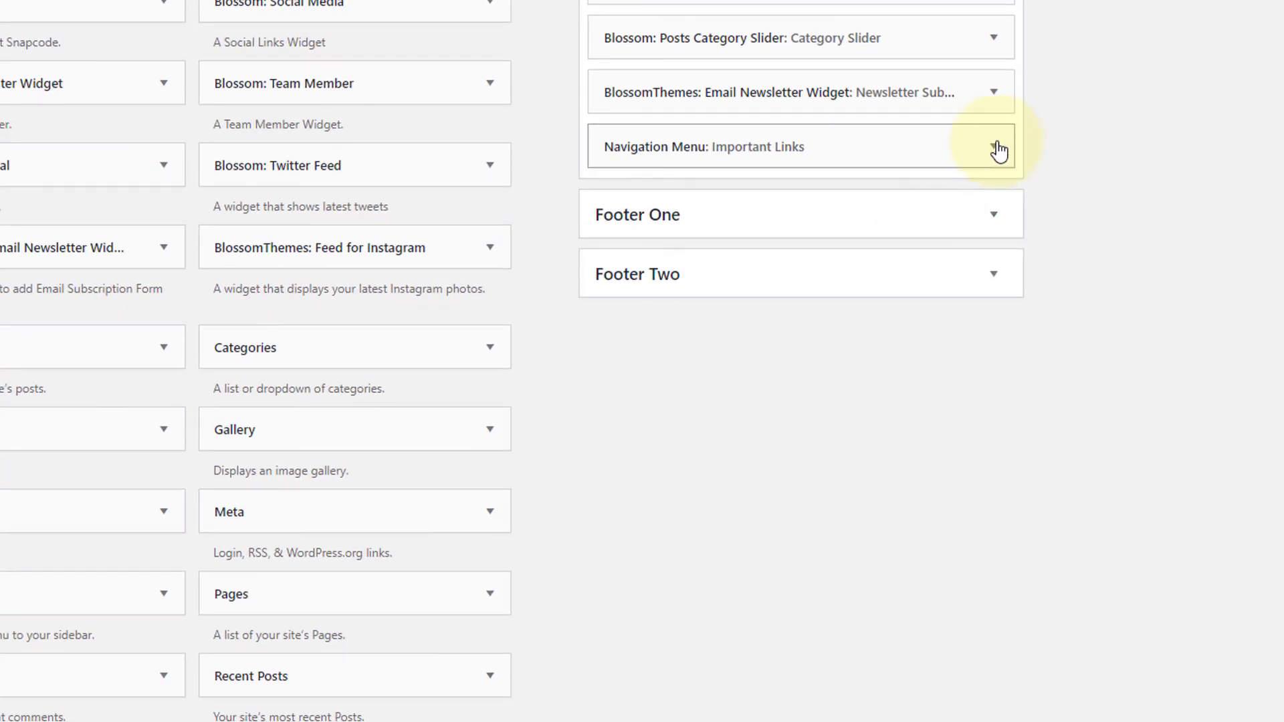
click(999, 150)
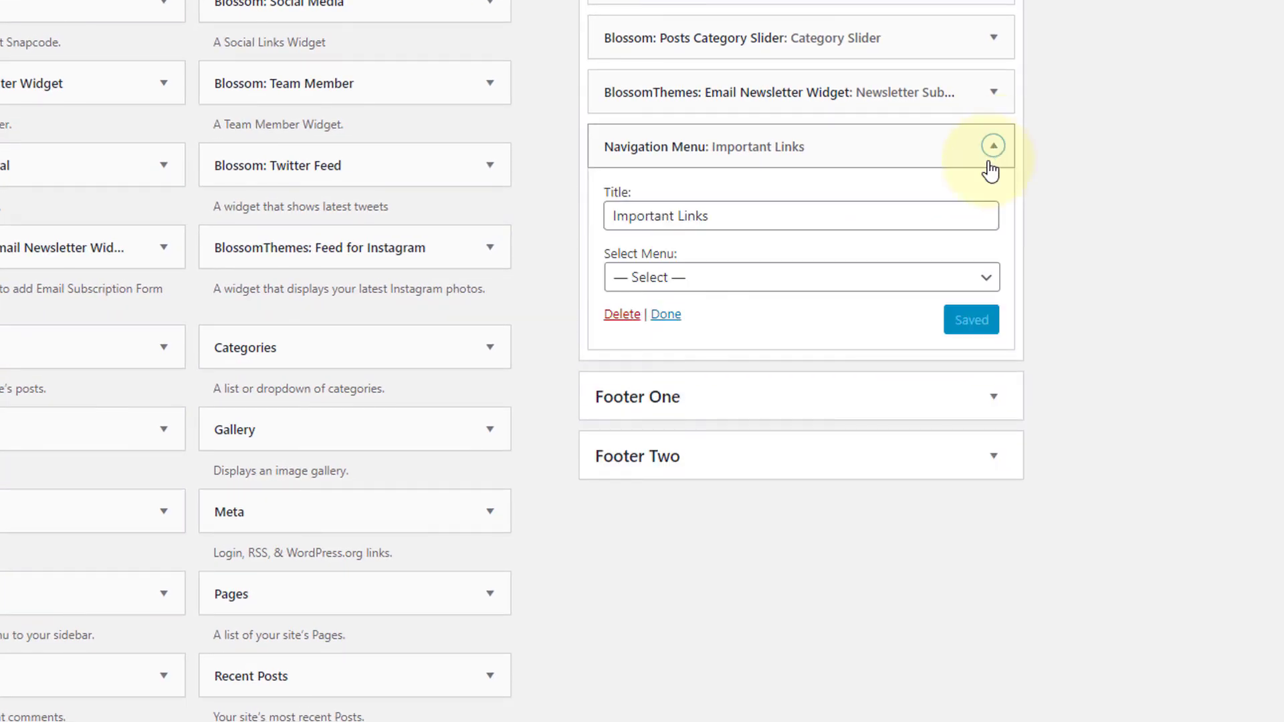
click(805, 281)
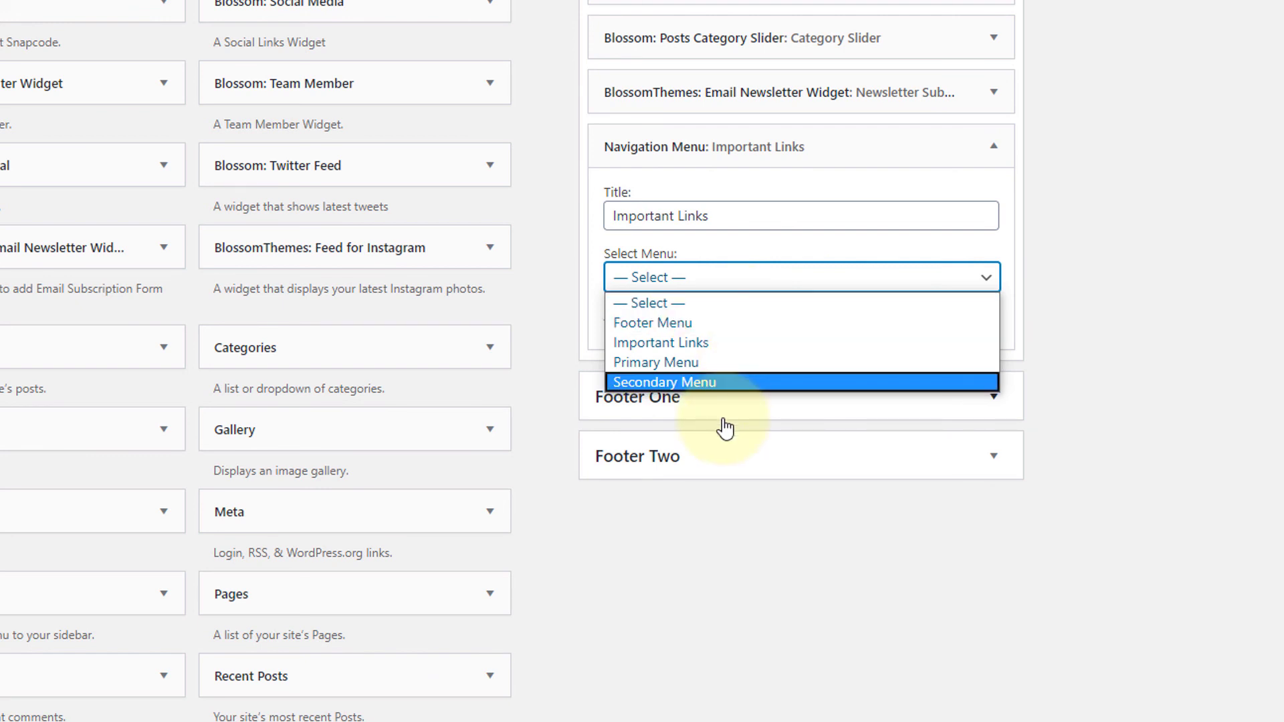
click(709, 342)
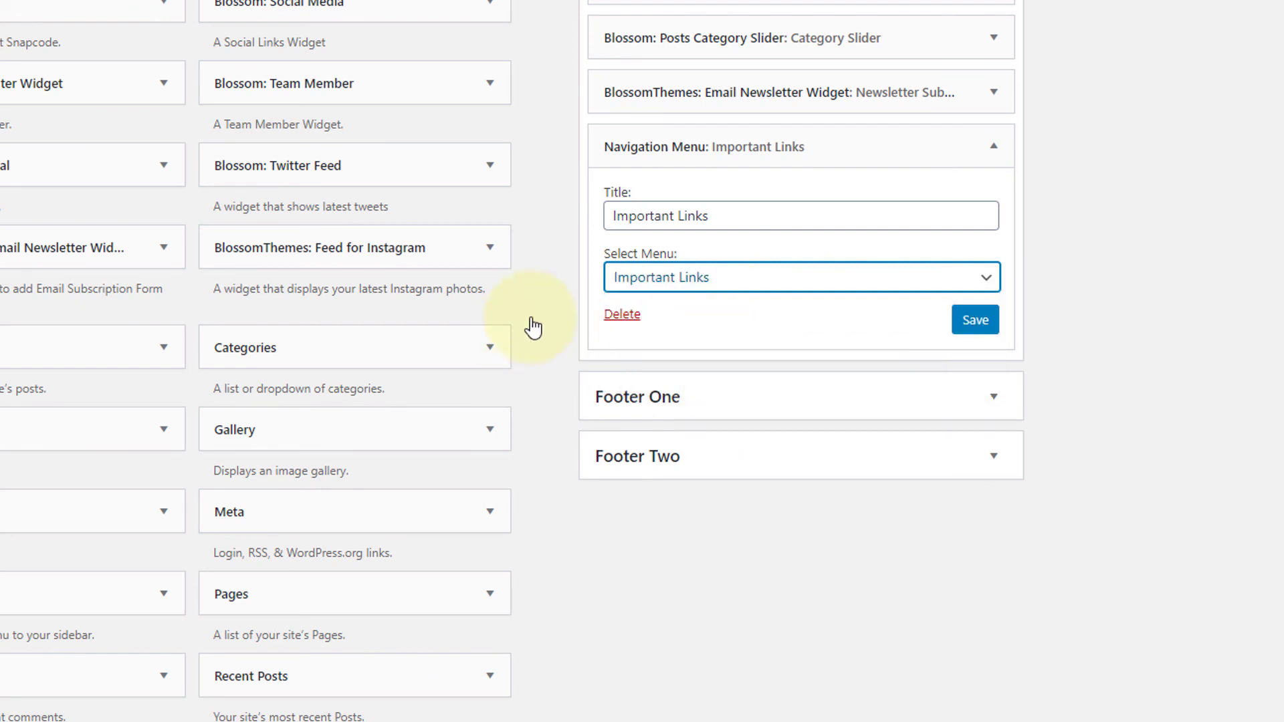
click(977, 324)
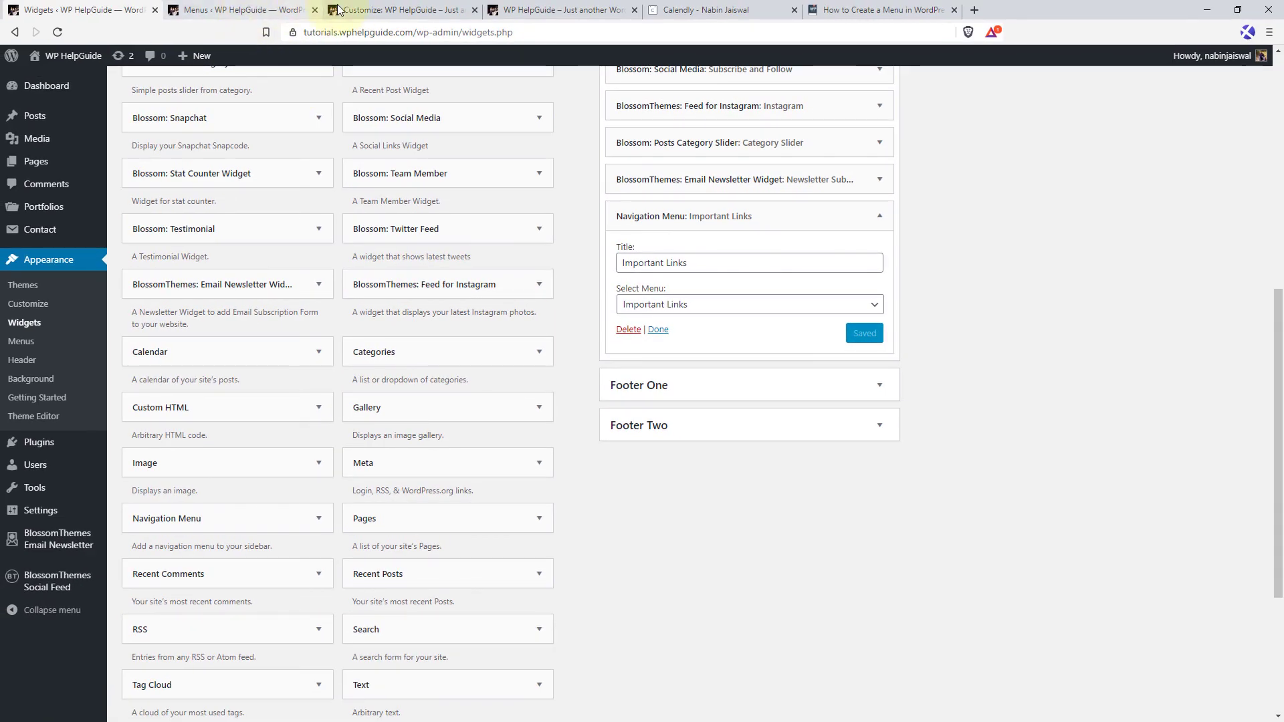
Step: Go to the site's homepage and check the Important Links menu at the end of the sidebar
click(549, 9)
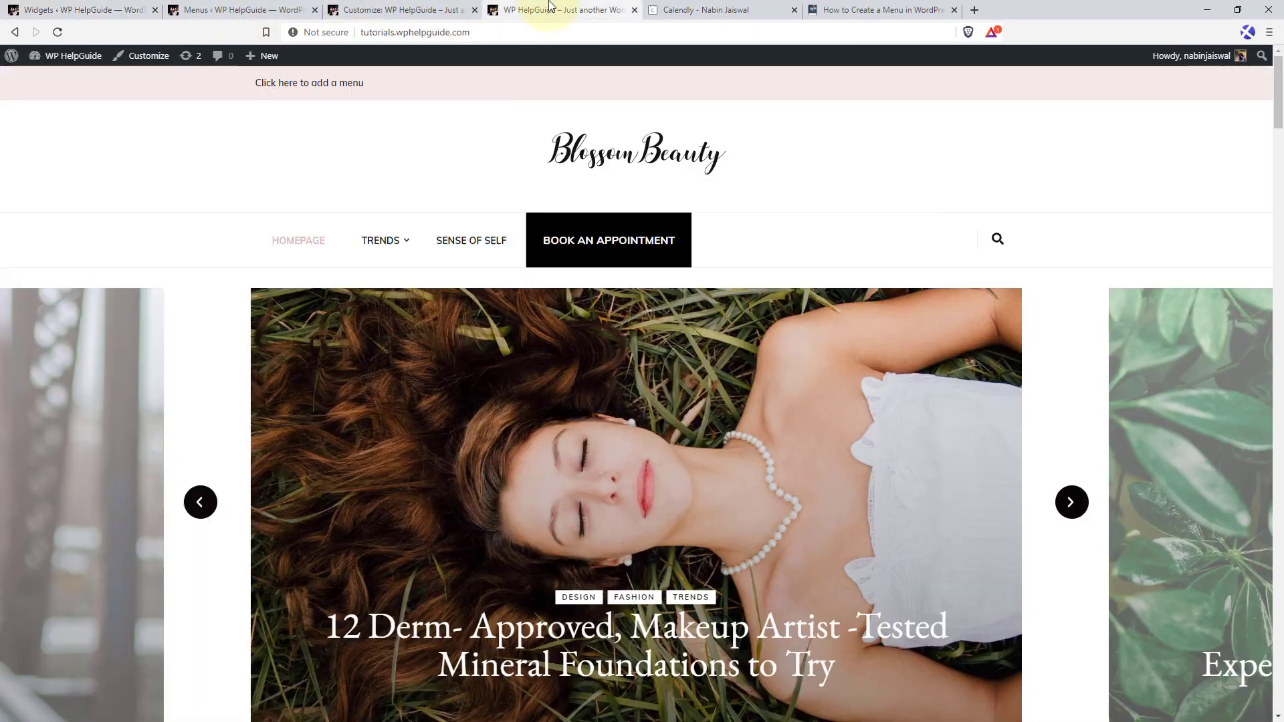
scroll(933, 317, down, 4)
scroll(981, 348, down, 15)
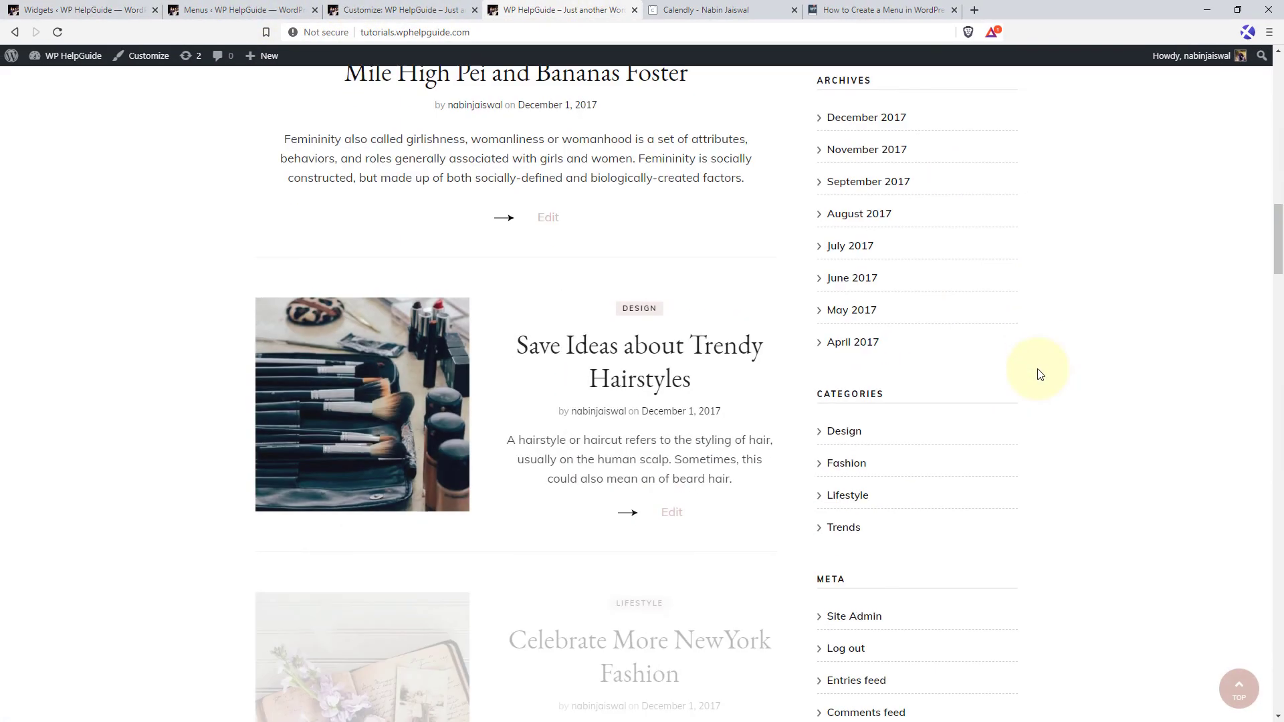
scroll(1023, 388, down, 5)
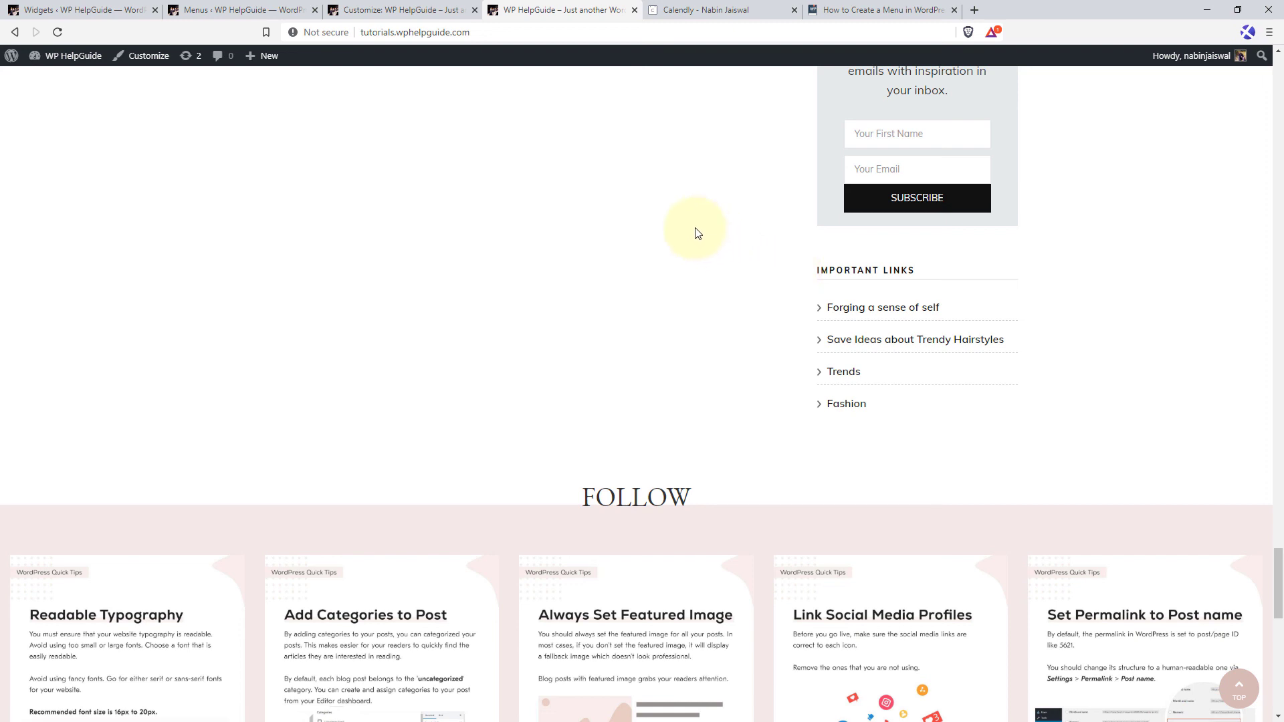
Step: Back on the Widgets page, add a Navigation Menu widget to the Footer Two area
click(107, 6)
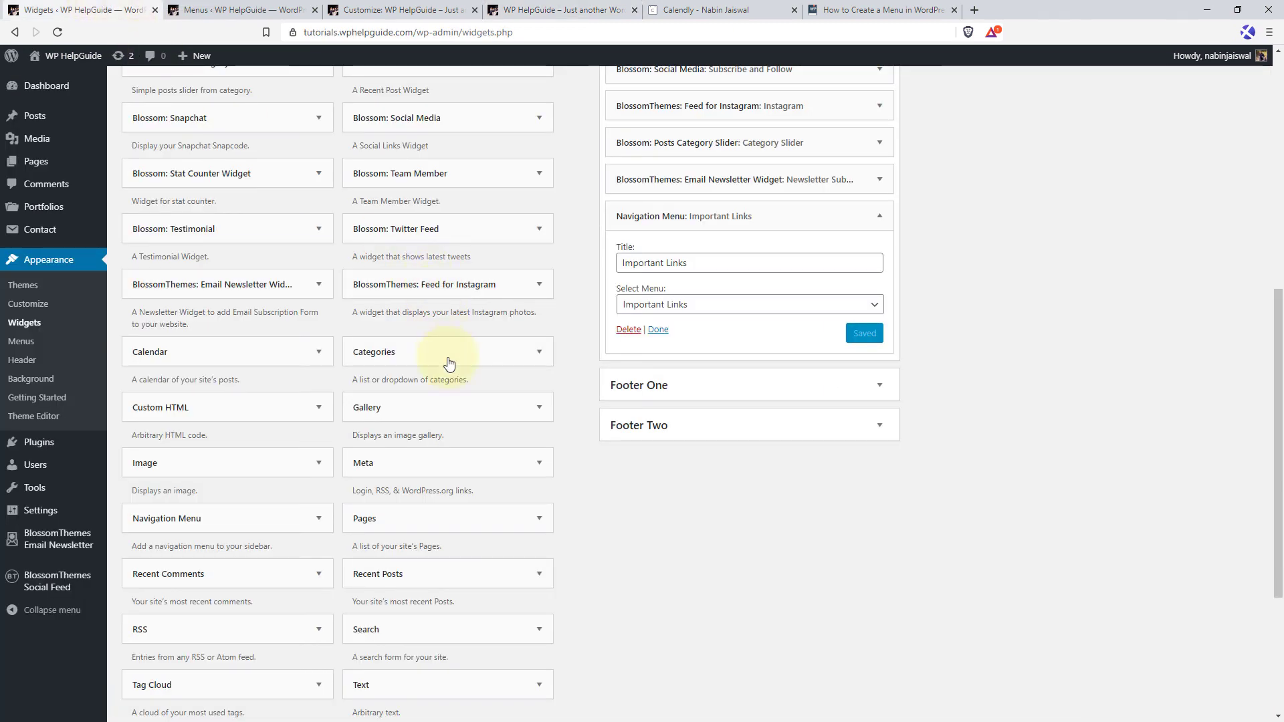
scroll(317, 424, down, 3)
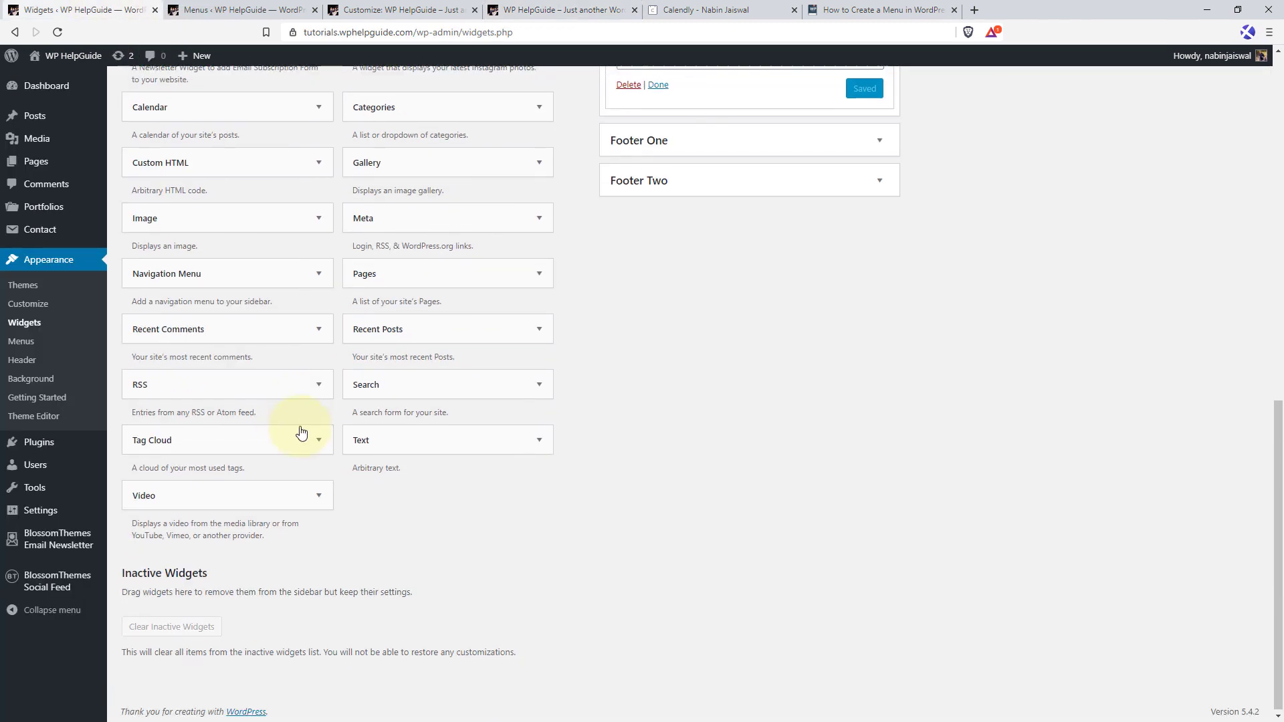
click(320, 271)
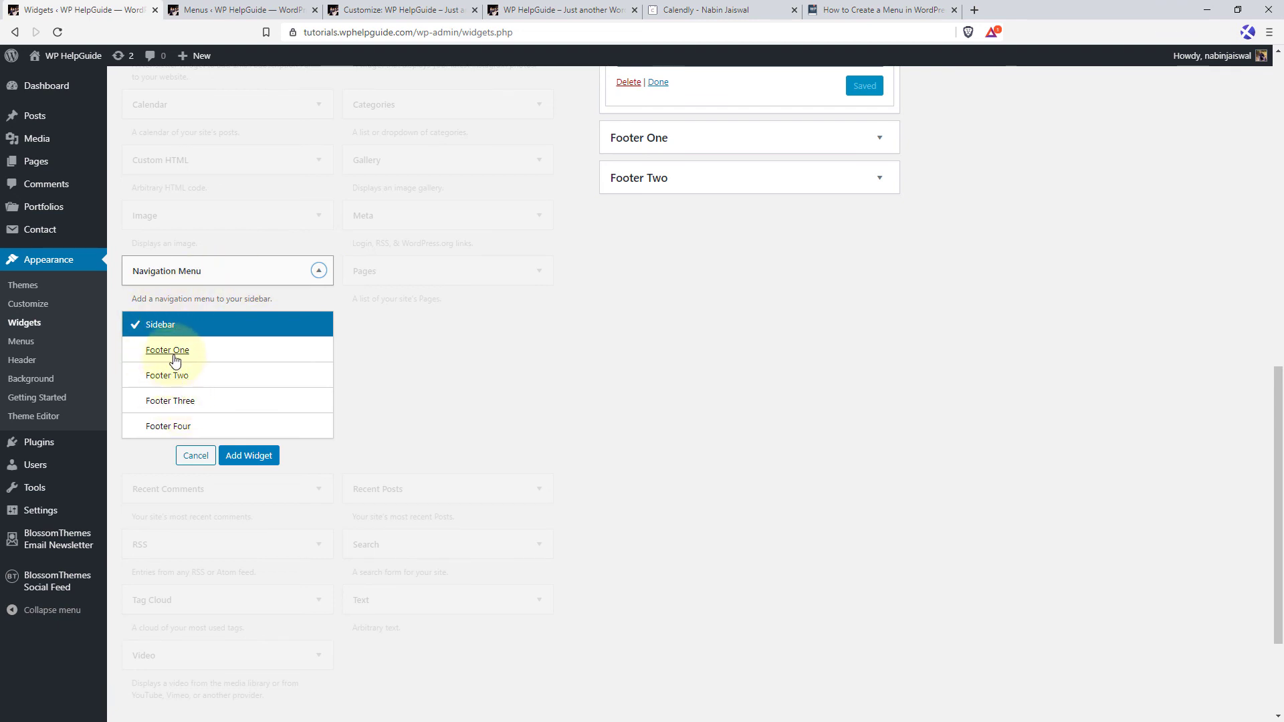
click(170, 378)
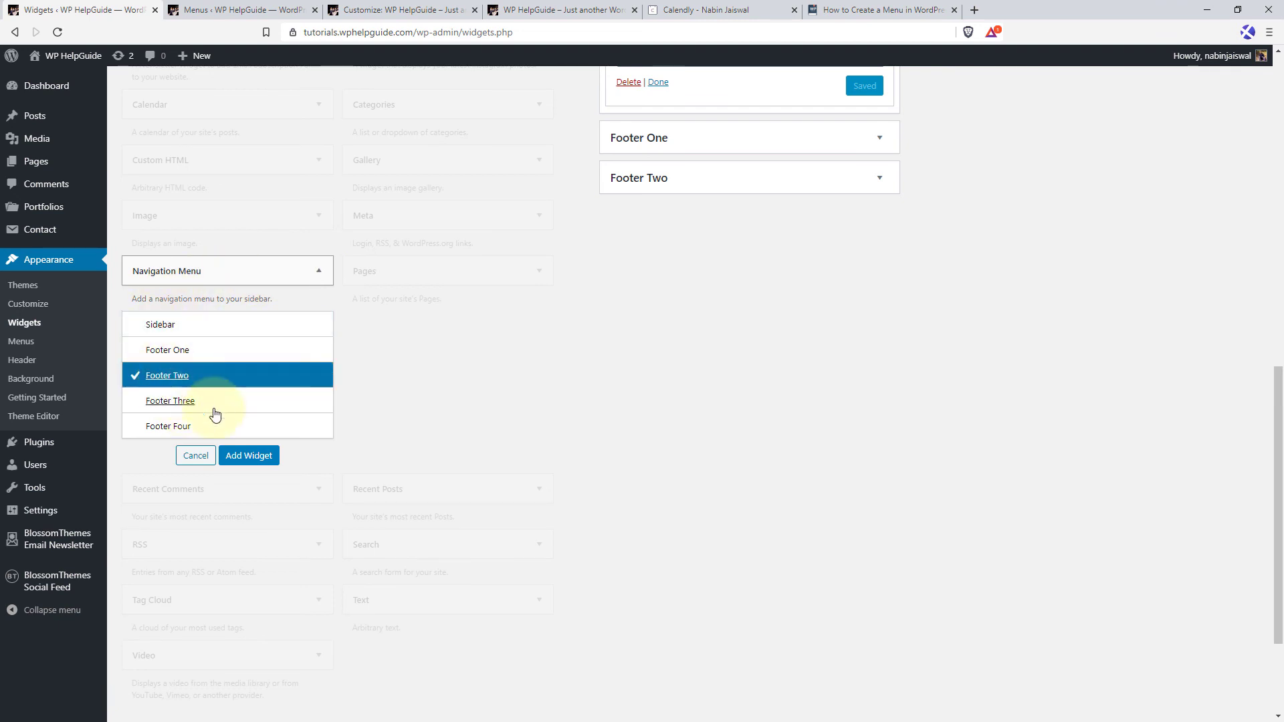
click(248, 456)
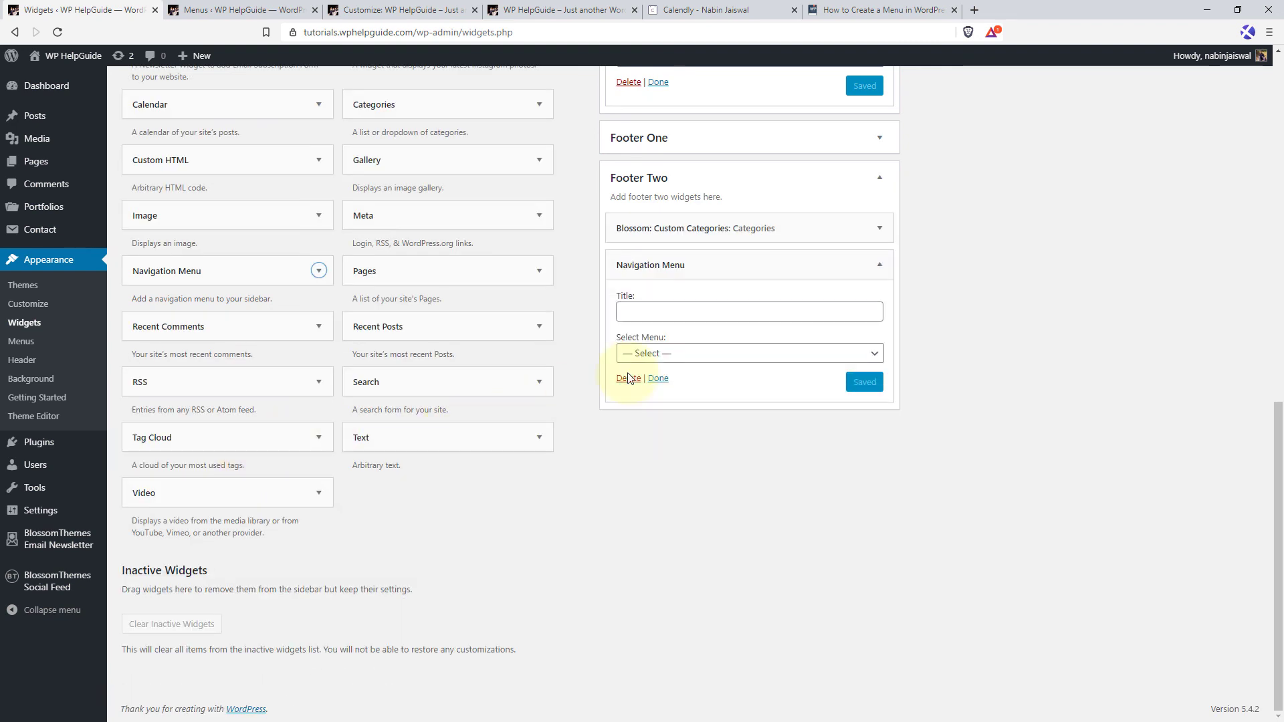
Step: Assign Footer Menu to the Footer Two navigation widget, title it "My Footer Menu", and save it
click(762, 354)
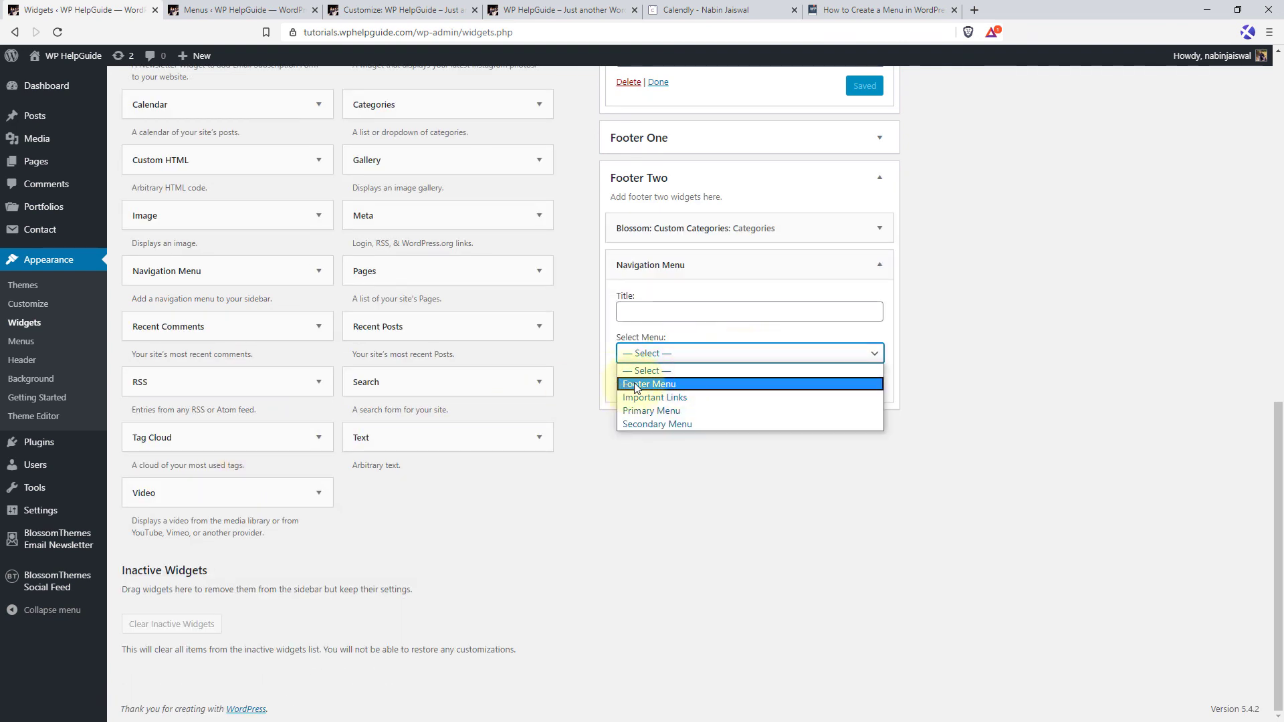
click(659, 385)
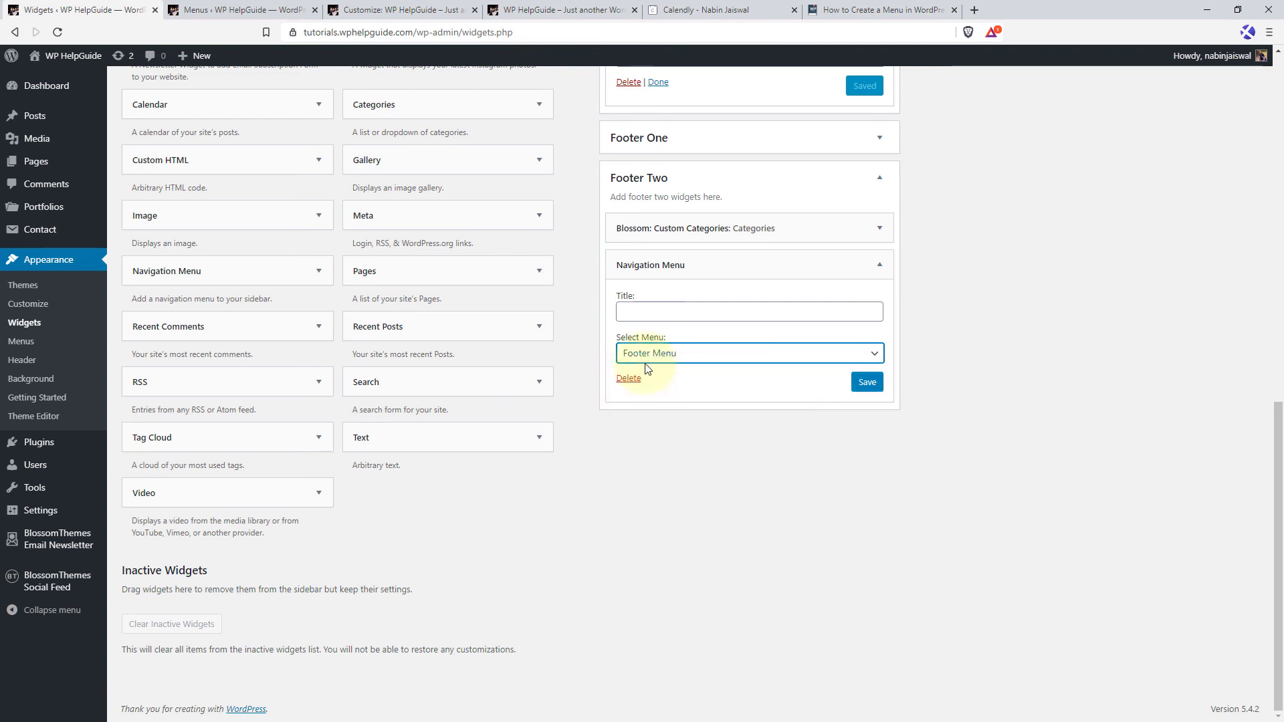
click(648, 311)
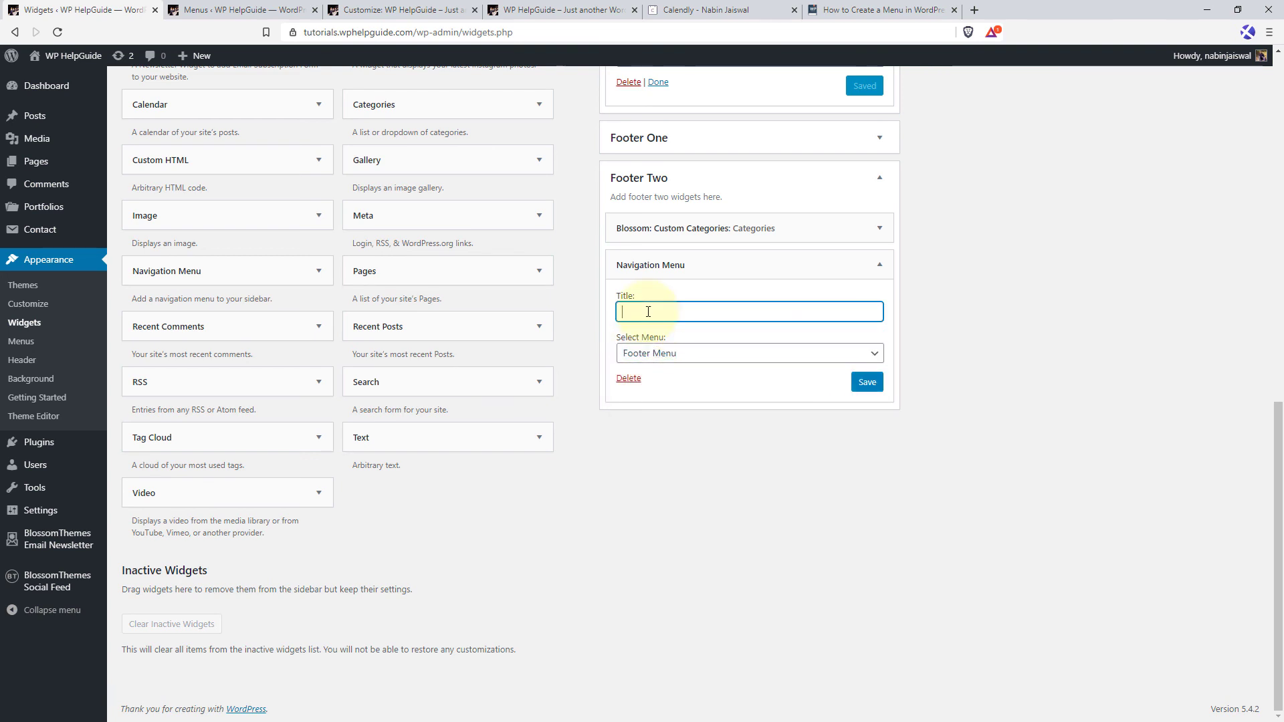
text(My Footer Men)
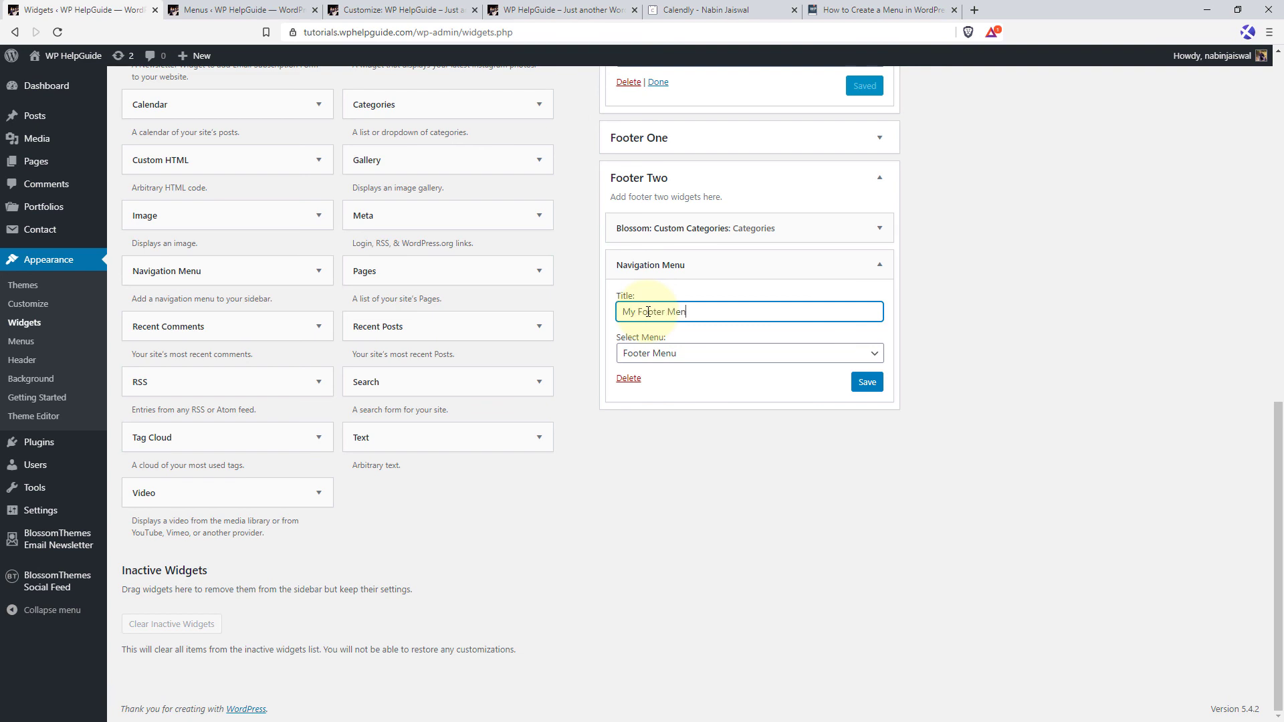
text(u)
click(870, 383)
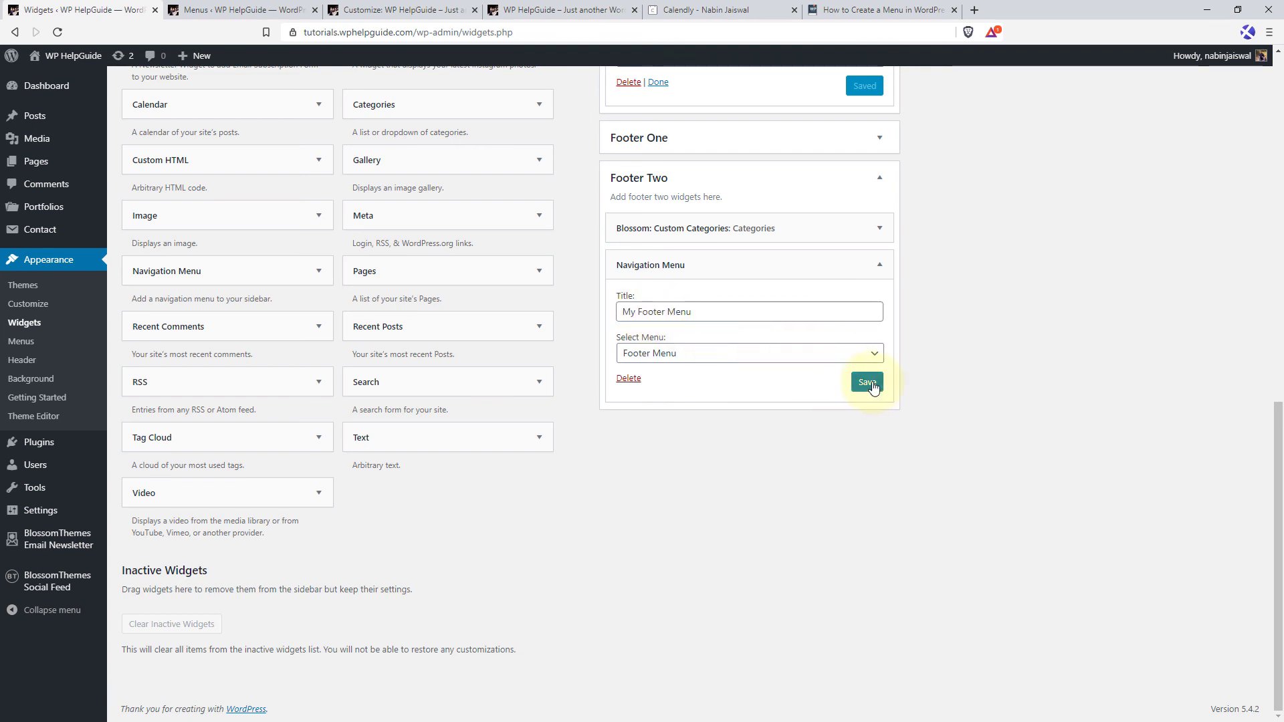
Step: Reload the site's homepage, check the new menu in the footer, and return to the start of the page
click(522, 10)
click(58, 32)
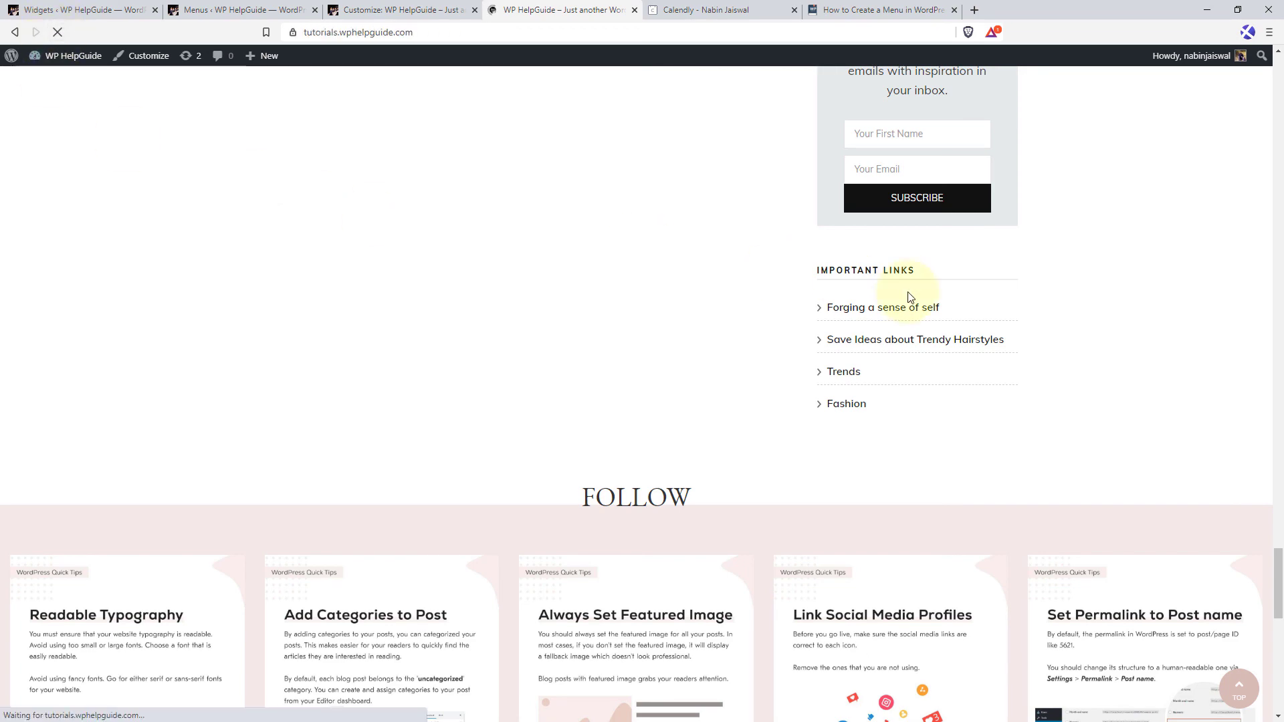
drag(1278, 587, 1281, 685)
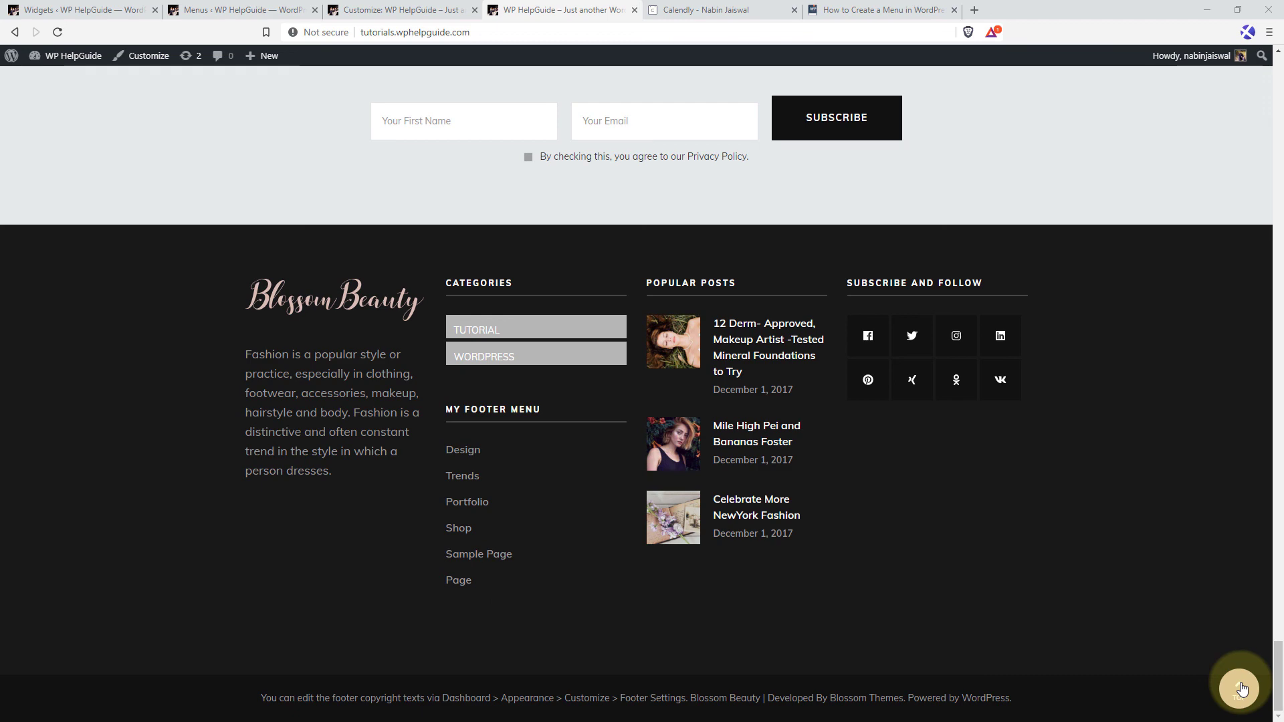
click(1241, 689)
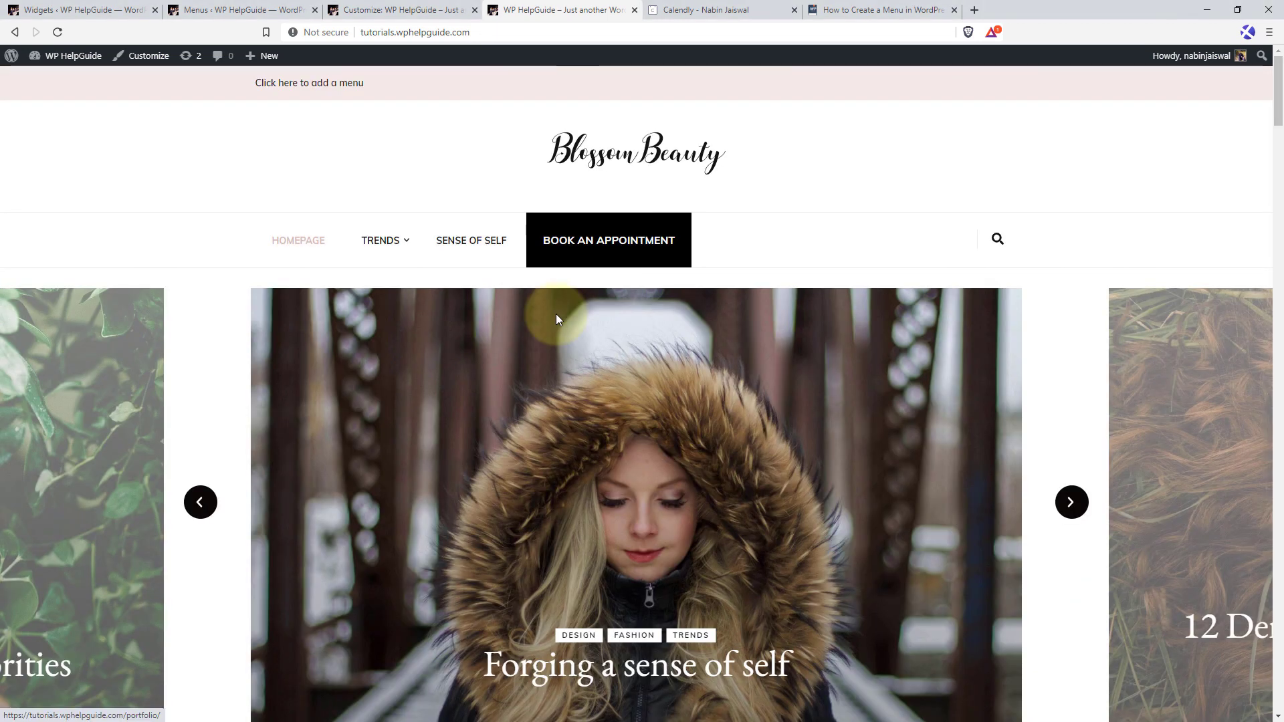